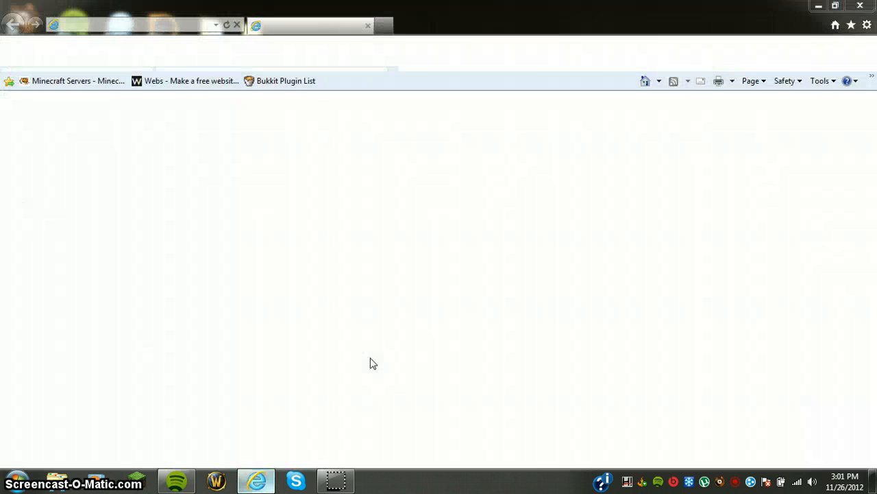
- Open the bukkit.org website in the browser
click(171, 25)
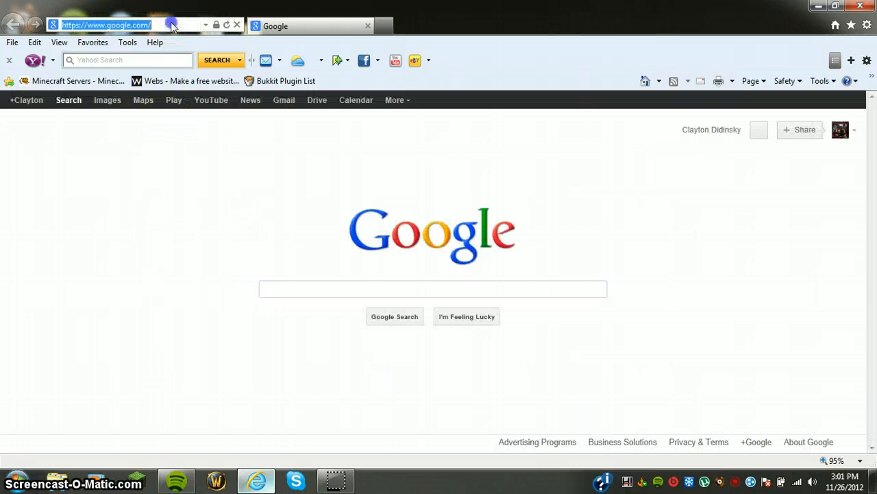
text(bukkit)
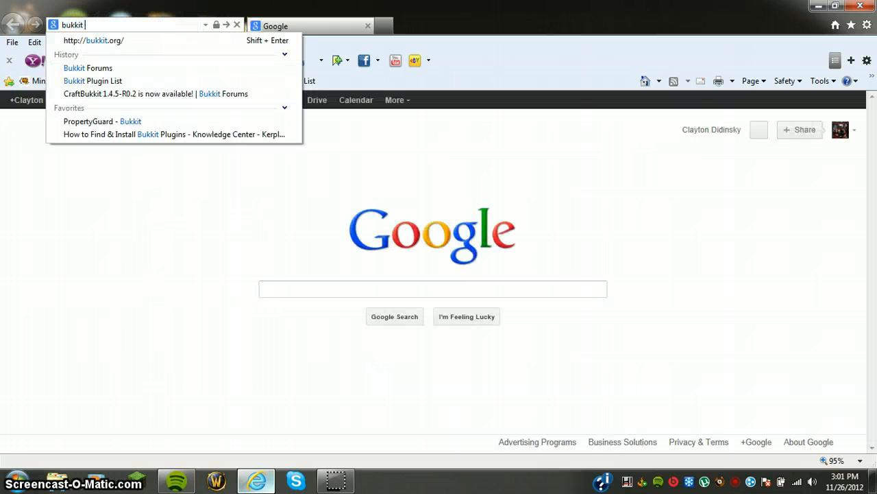
text(.org)
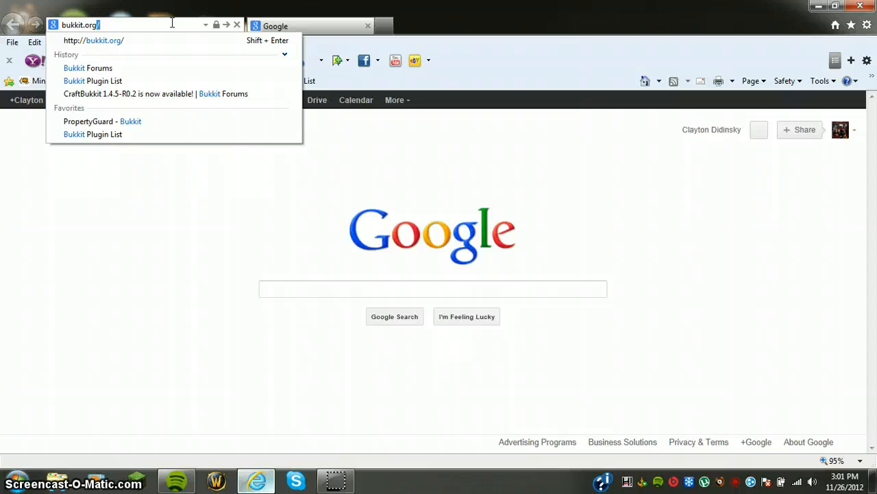
key(Return)
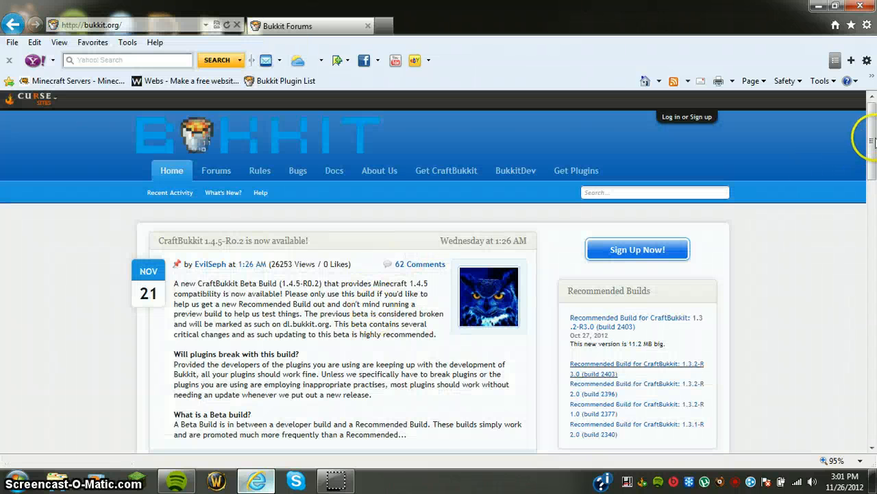
- Open the full CraftBukkit 1.4.5-R0.2 announcement and save the craftbukkit-1.4.5-R0.2.jar download from it
drag(873, 139, 873, 169)
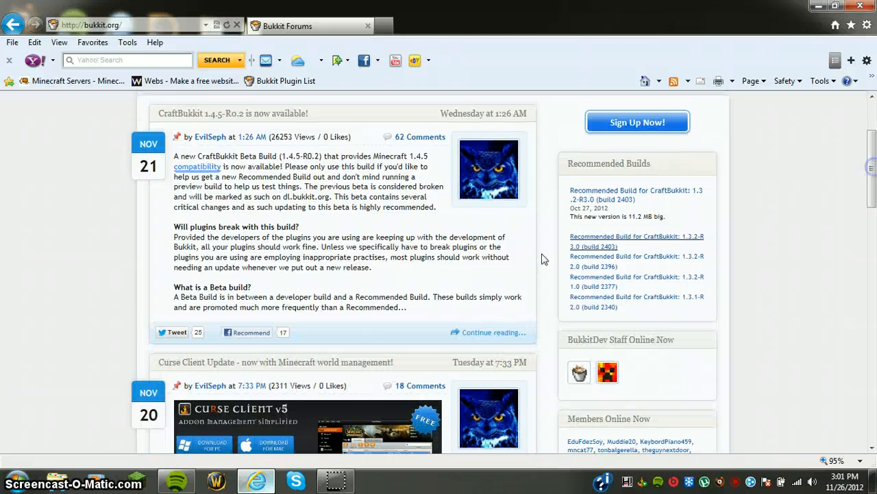
click(476, 333)
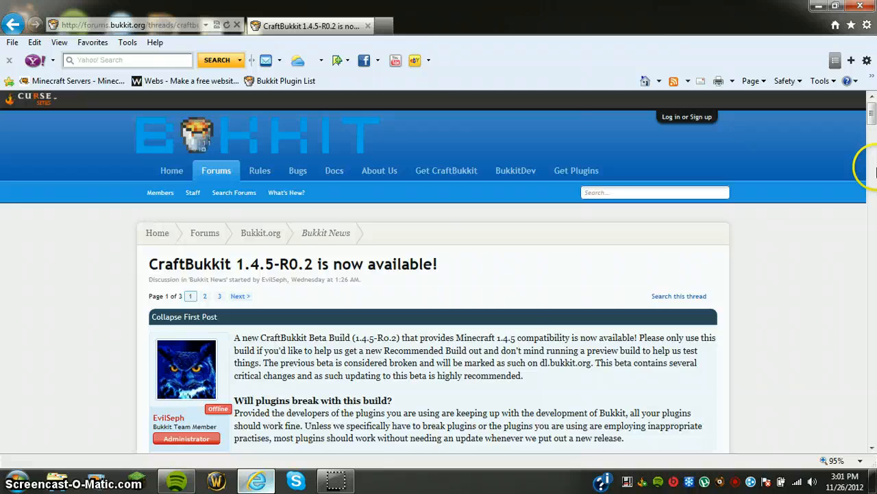
click(873, 172)
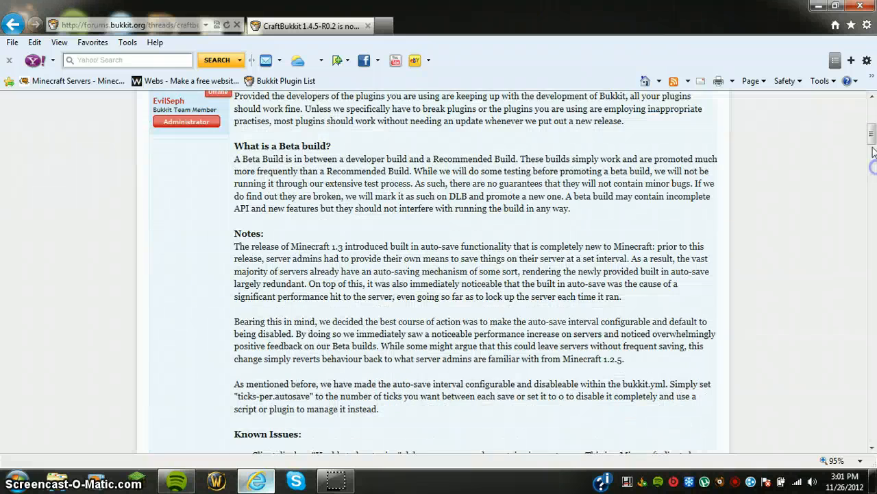
drag(873, 147, 873, 159)
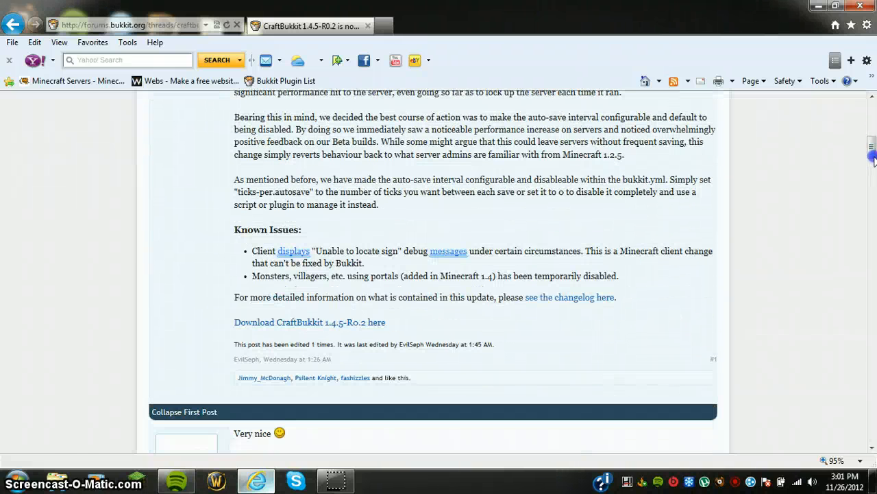
click(353, 322)
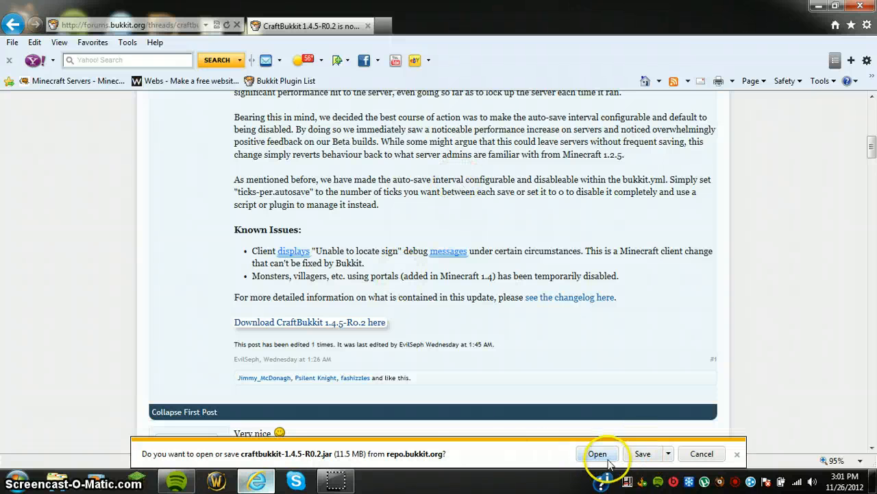
click(643, 454)
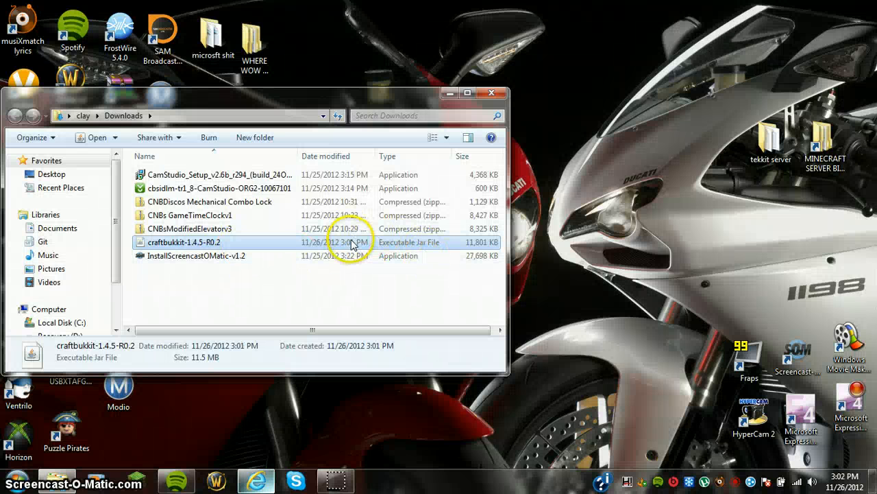
- Create a new folder on the desktop named "youtube mineraft server", moving the Downloads window out of the way
drag(424, 101, 263, 54)
right_click(580, 219)
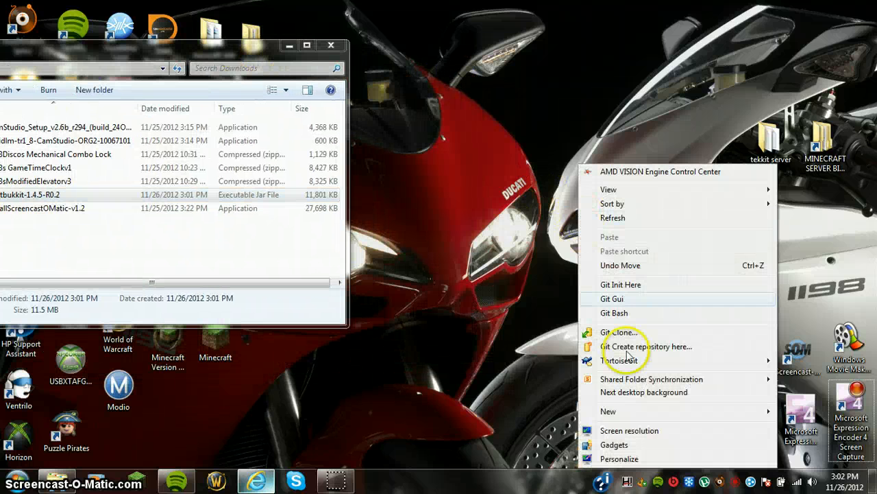
mouse_move(619, 411)
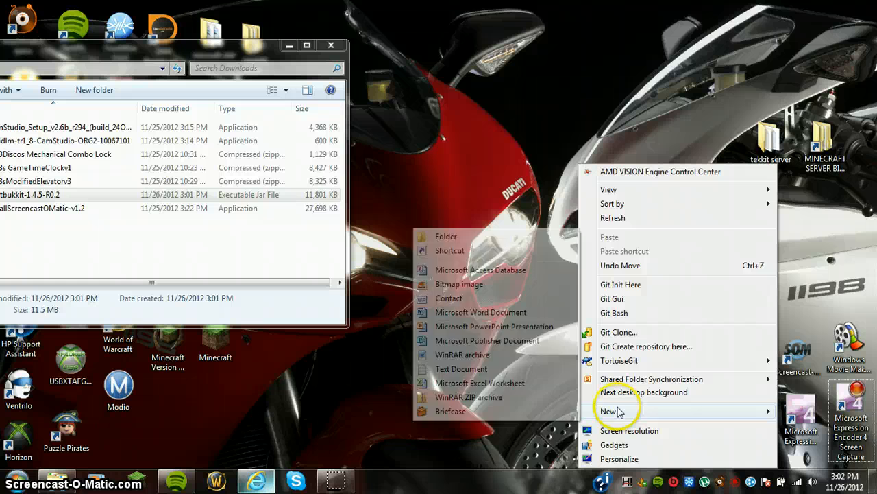
click(480, 237)
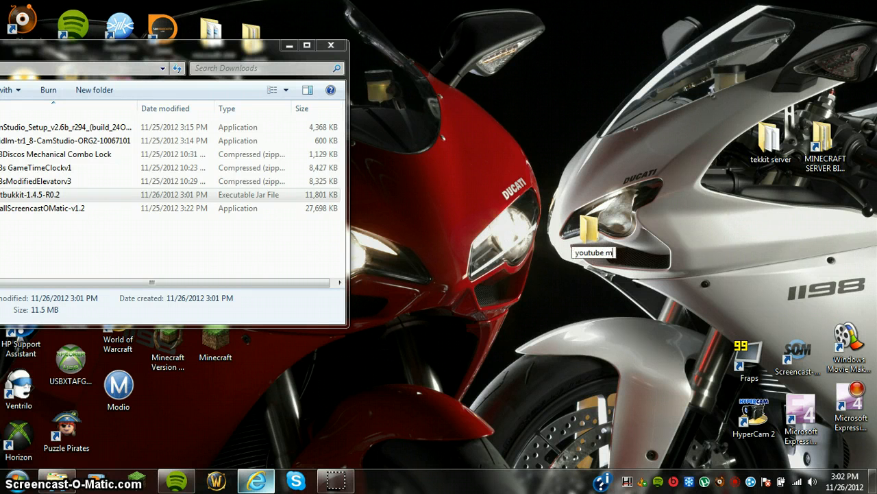
text(eraft server)
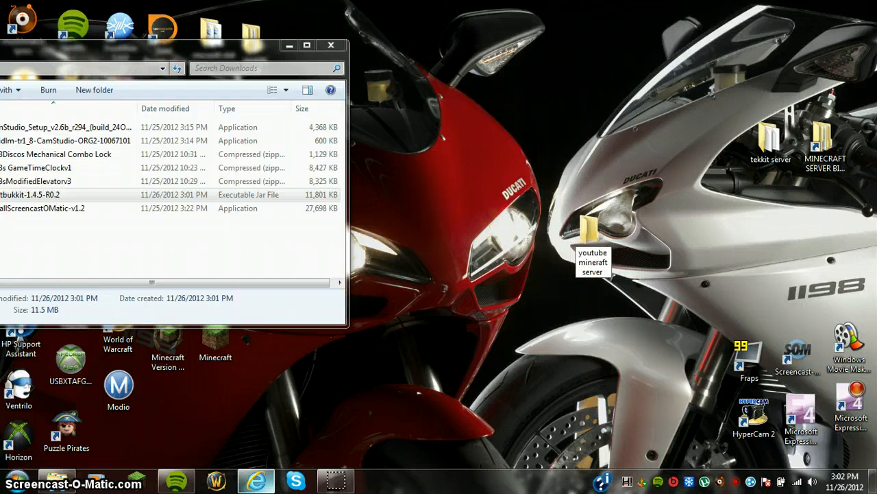
key(Return)
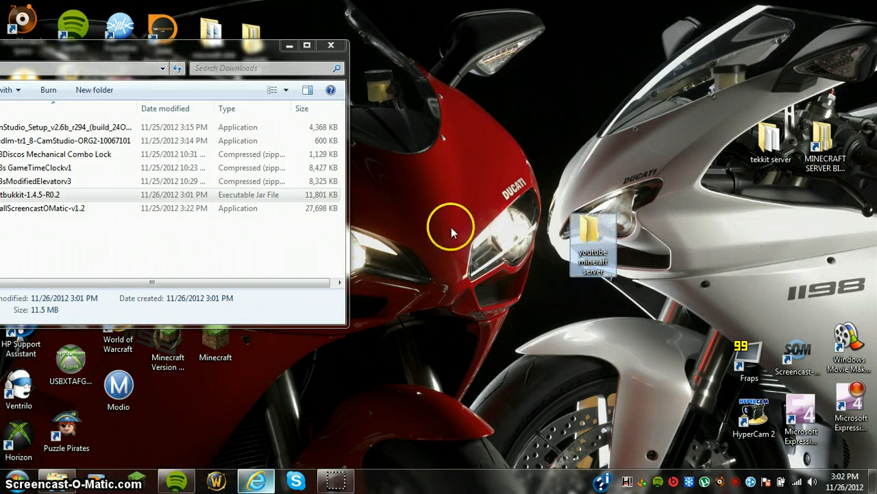
- Move craftbukkit-1.4.5-R0.2 from Downloads into the "youtube mineraft server" folder, then close Downloads and minimize the server folder
double_click(589, 230)
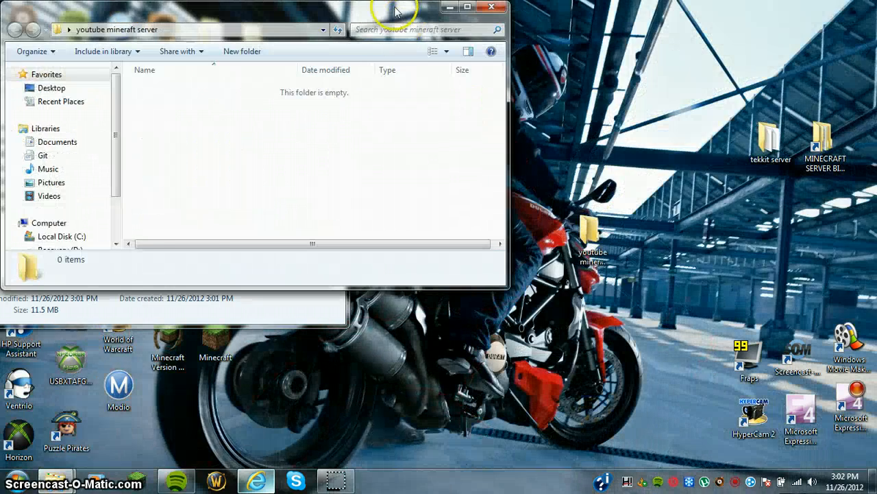
drag(394, 23, 774, 71)
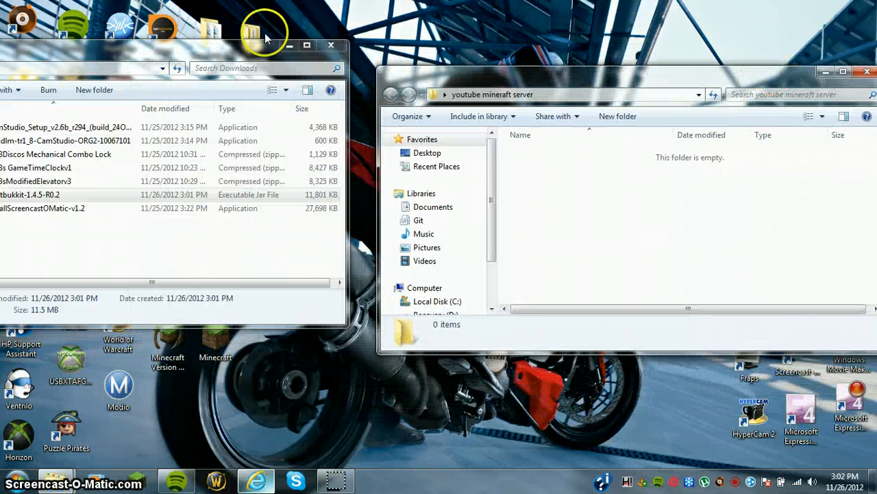
drag(254, 48, 328, 40)
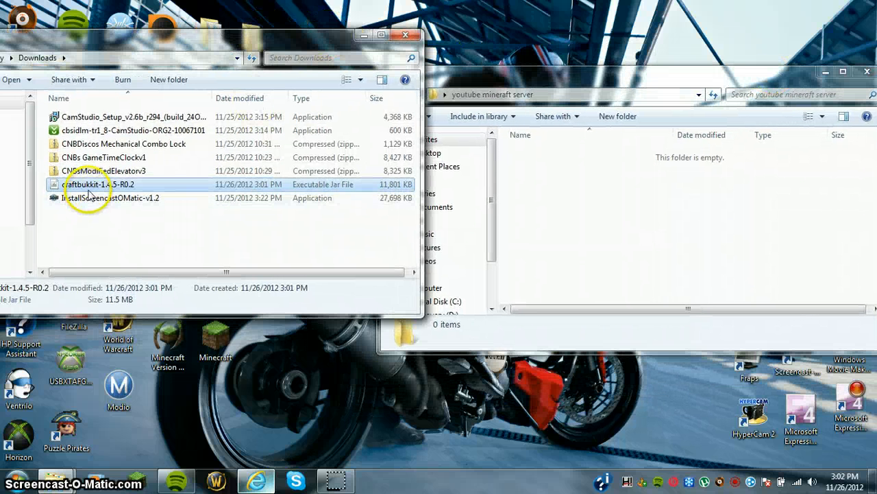
drag(94, 186, 603, 189)
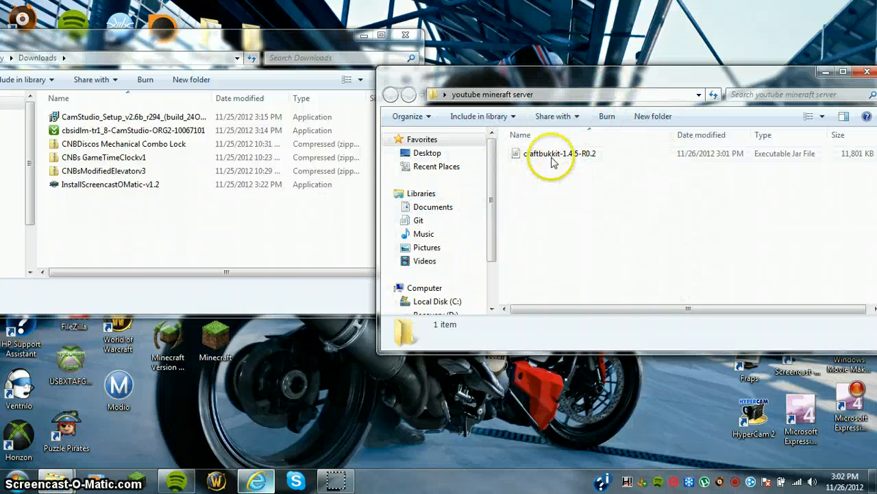
click(405, 34)
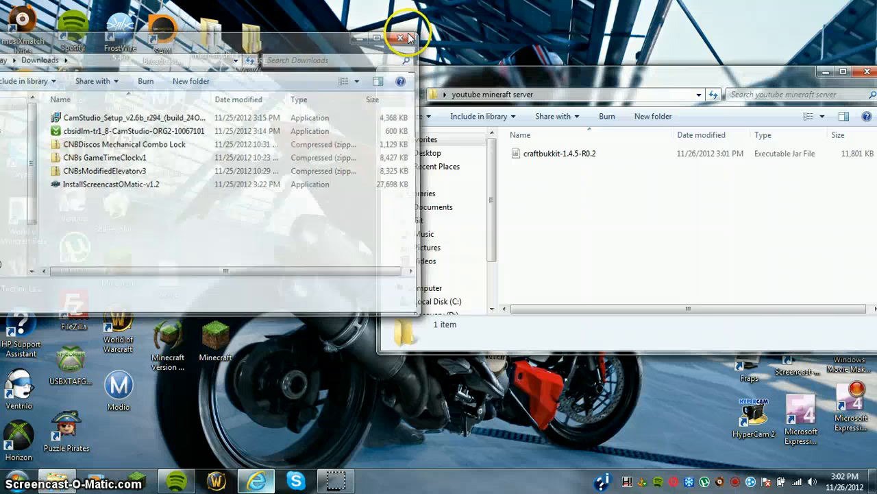
drag(452, 66, 76, 19)
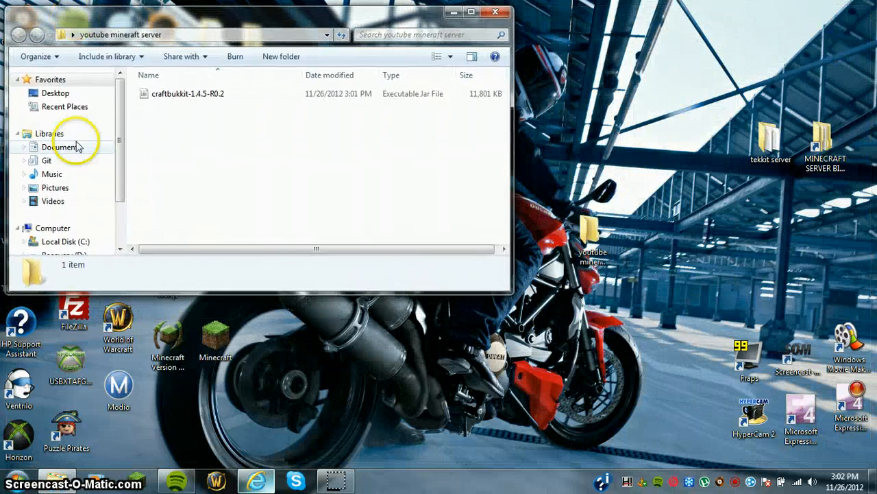
click(453, 12)
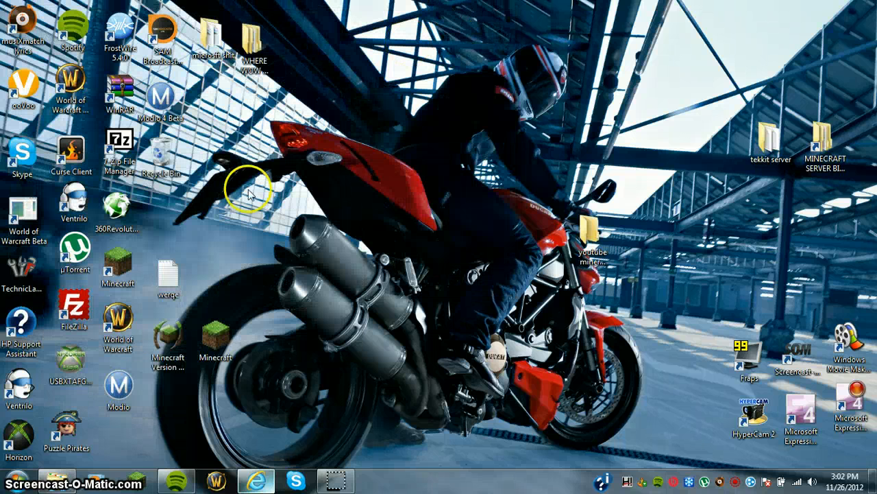
- Switch back to Internet Explorer and open the Bukkit wiki's "Setting up a server" page
click(254, 482)
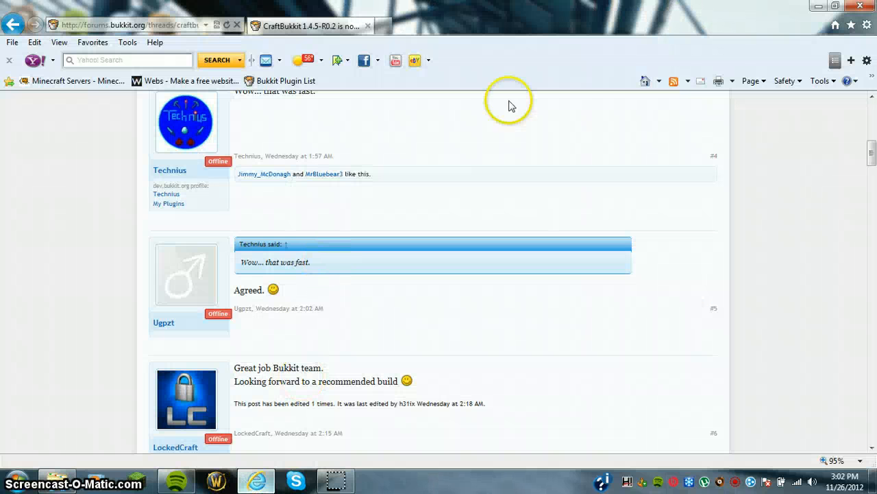
drag(872, 145, 873, 101)
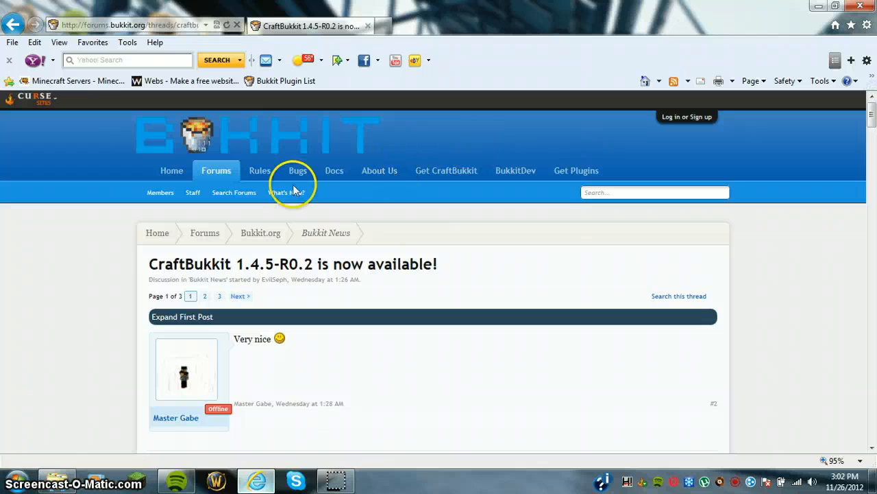
click(465, 180)
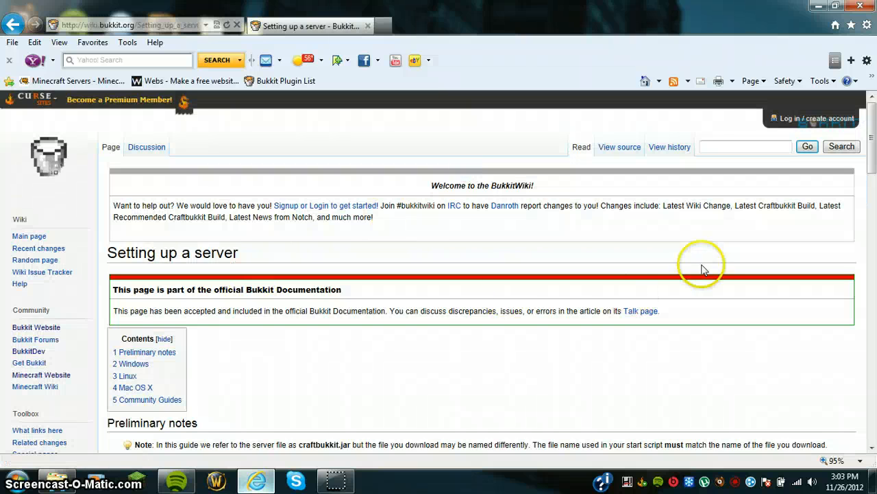
- Examine the startup scripts for Windows, Linux and Mac OS X, including the alternate method, in the server setup guide
drag(872, 163, 809, 233)
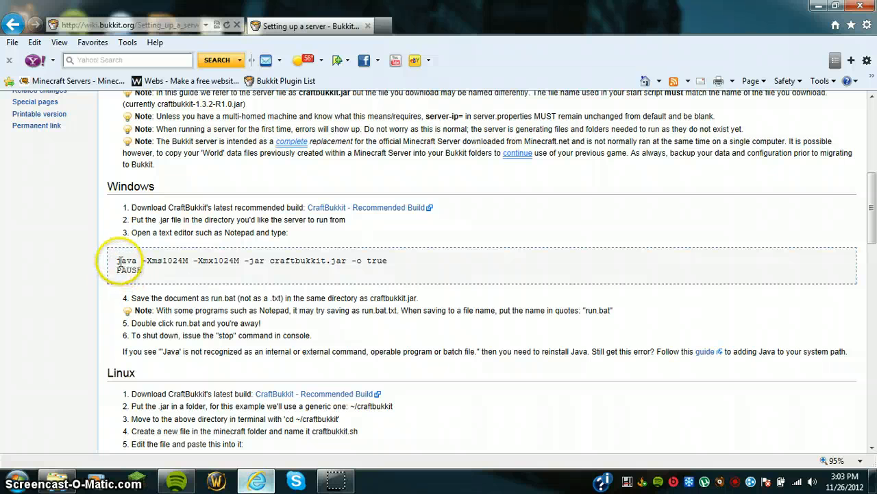
drag(202, 266, 249, 271)
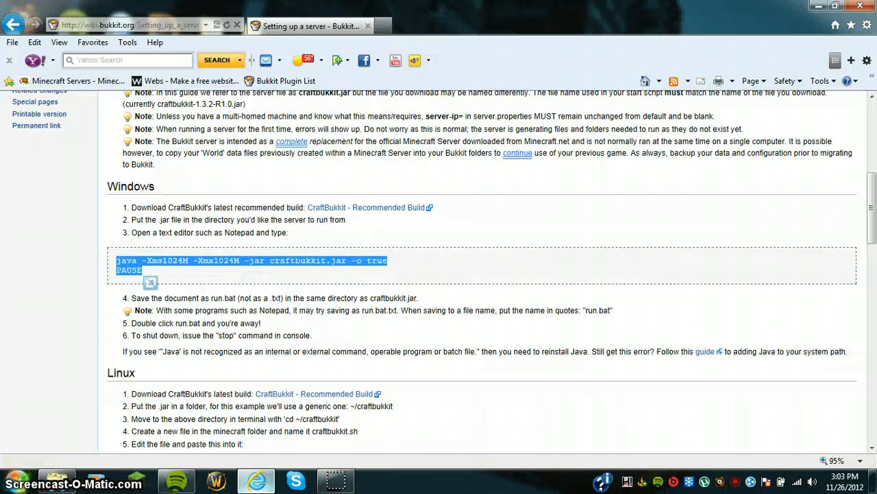
click(293, 280)
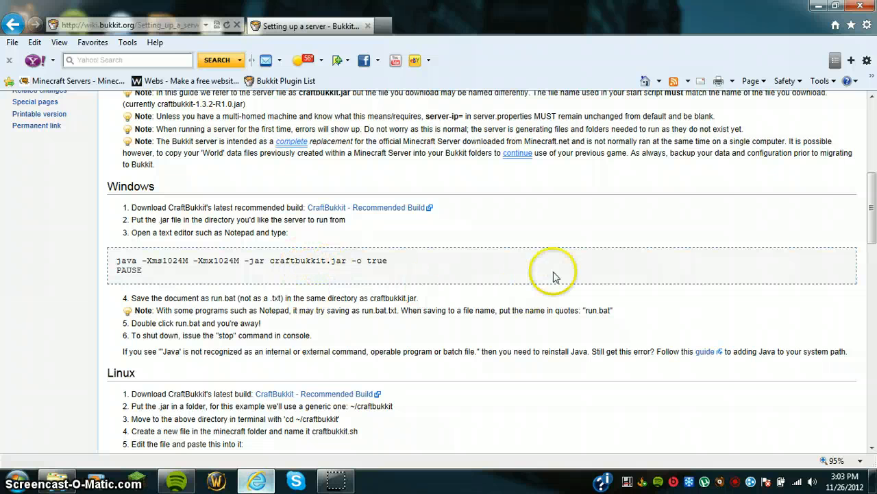
drag(872, 216, 873, 246)
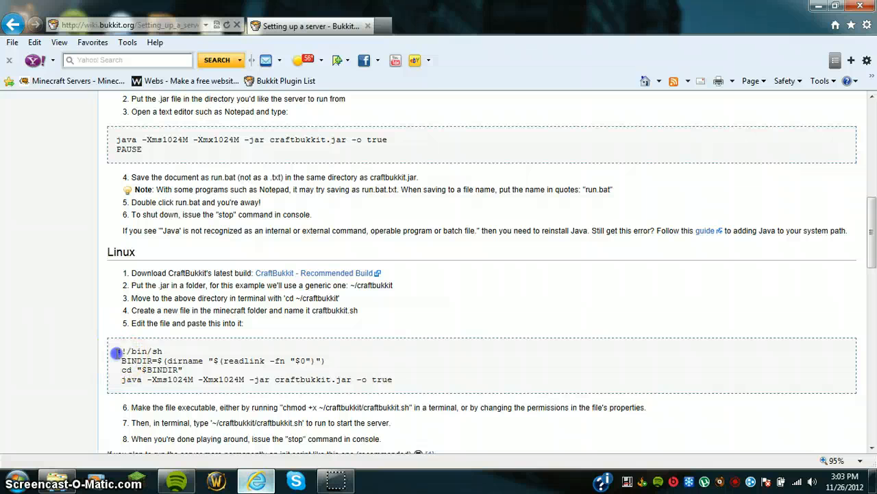
drag(116, 351, 384, 388)
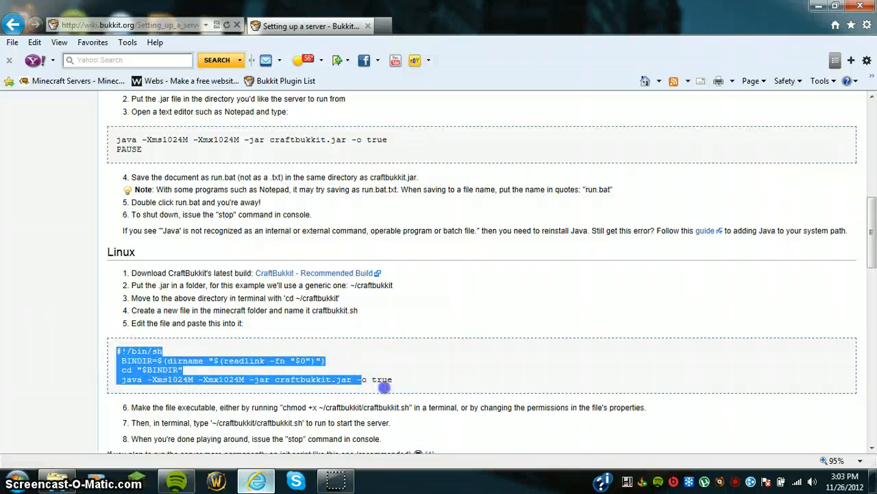
click(395, 384)
drag(872, 190, 873, 307)
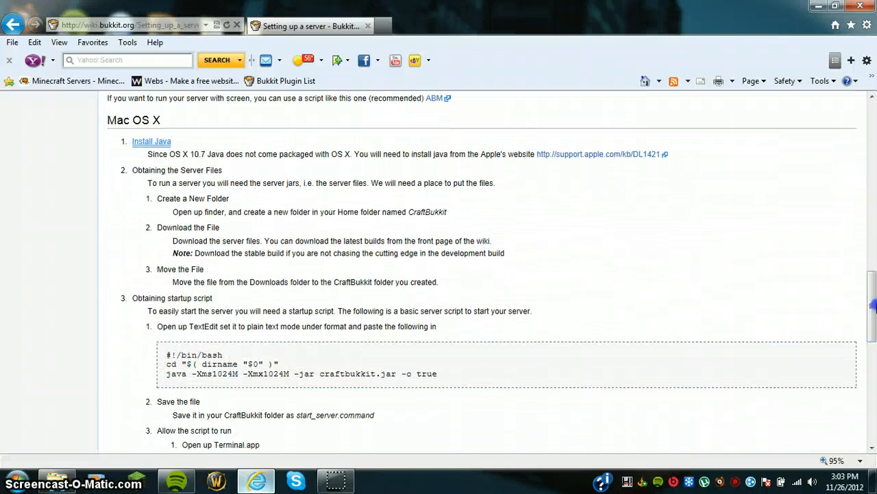
drag(166, 353, 407, 373)
click(782, 327)
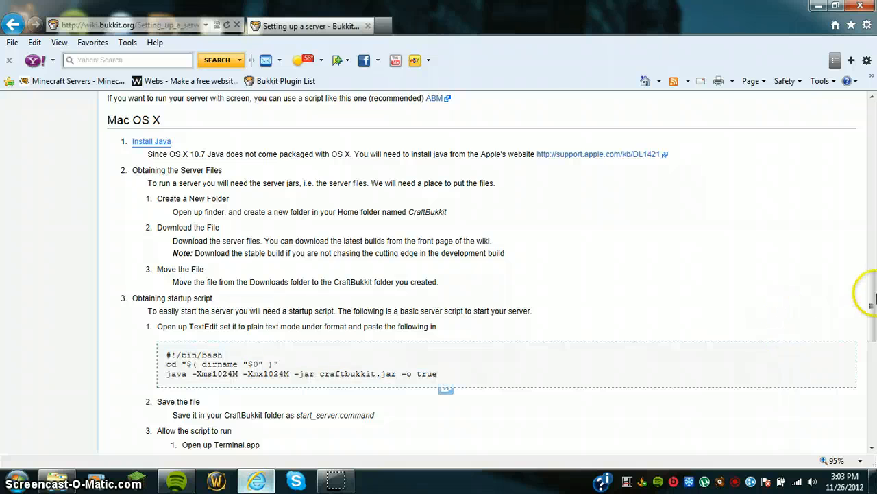
drag(872, 305, 872, 384)
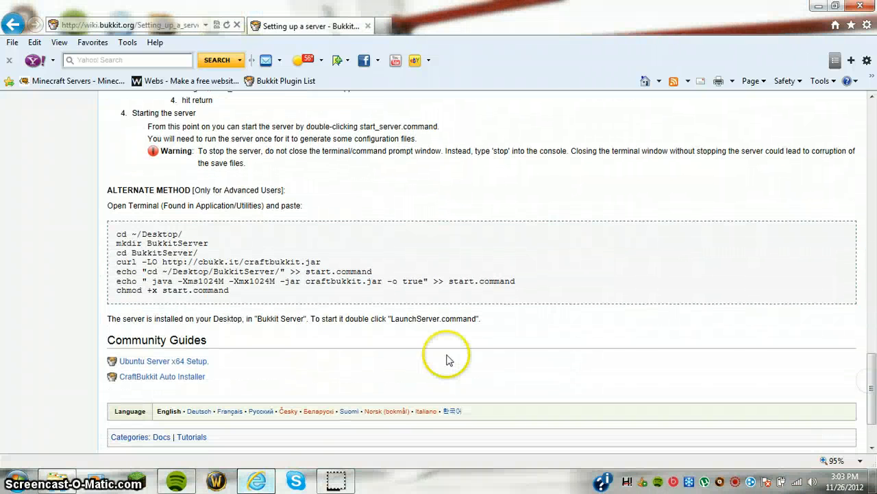
drag(113, 237, 323, 294)
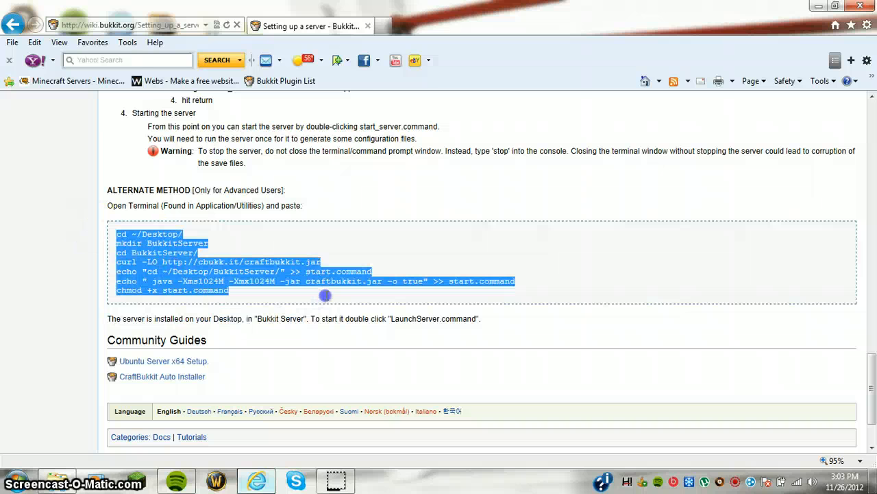
click(323, 291)
scroll(509, 298, up, 7)
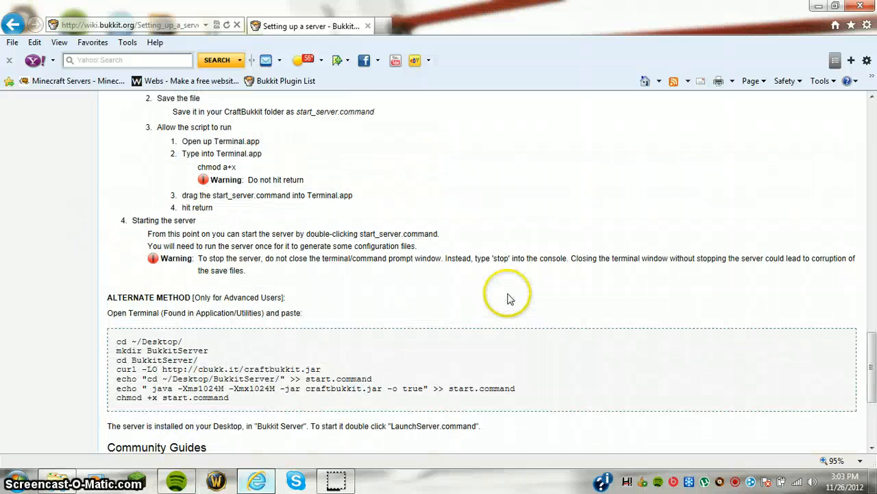
- Copy the two-line Windows startup script, from the java command through PAUSE, from the wiki's server setup guide
drag(438, 325, 157, 323)
click(159, 323)
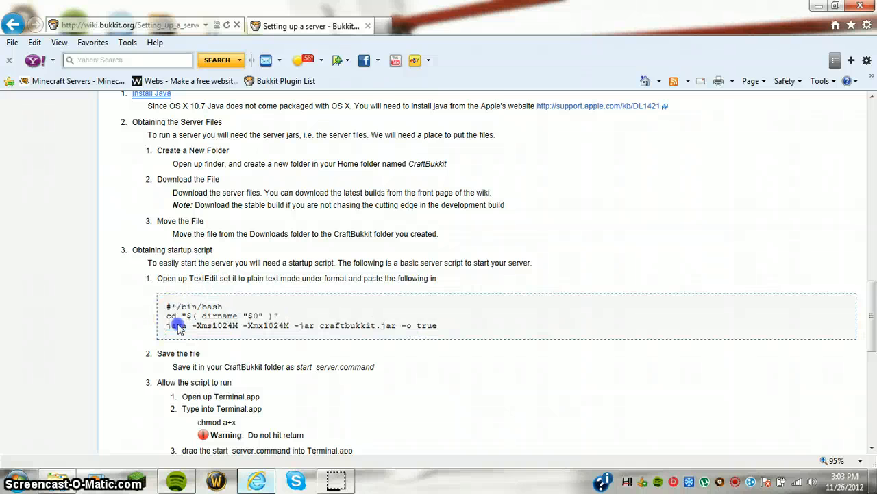
scroll(174, 328, up, 4)
scroll(177, 329, up, 4)
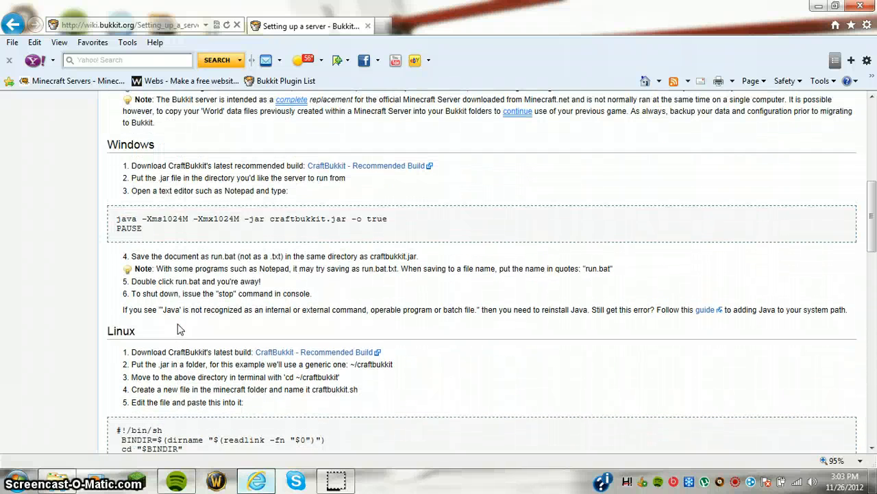
click(116, 227)
drag(117, 223, 141, 228)
right_click(124, 218)
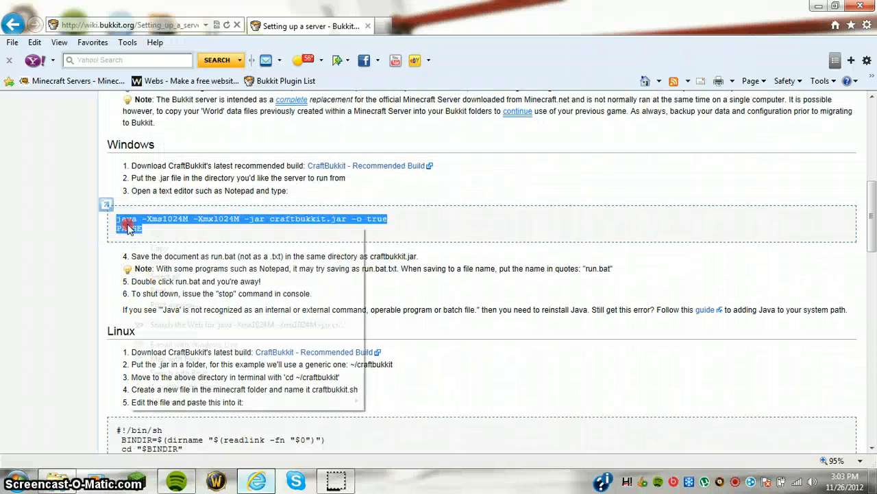
click(155, 229)
- Minimize the browser, open a blank Notepad document and paste the copied startup script into it
click(13, 479)
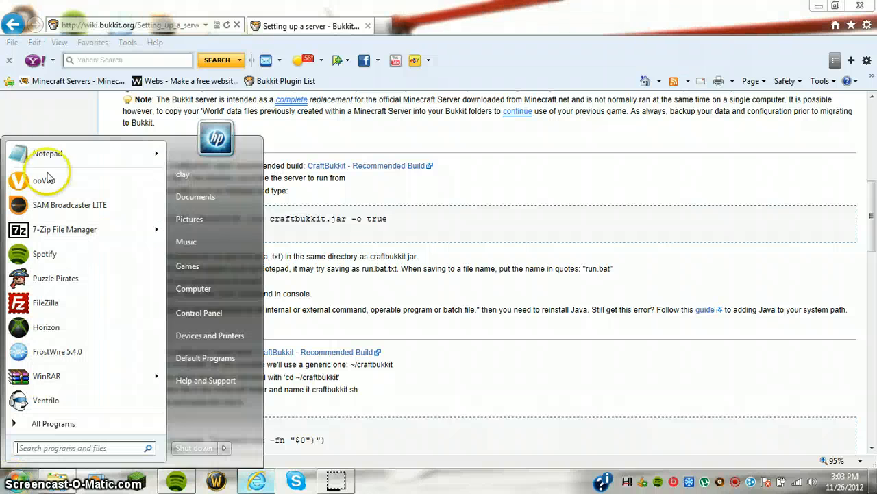
mouse_move(73, 160)
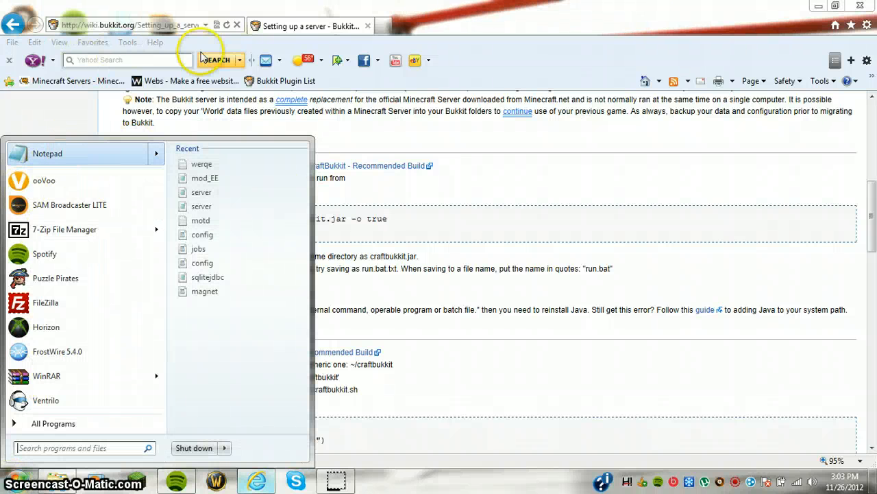
click(818, 5)
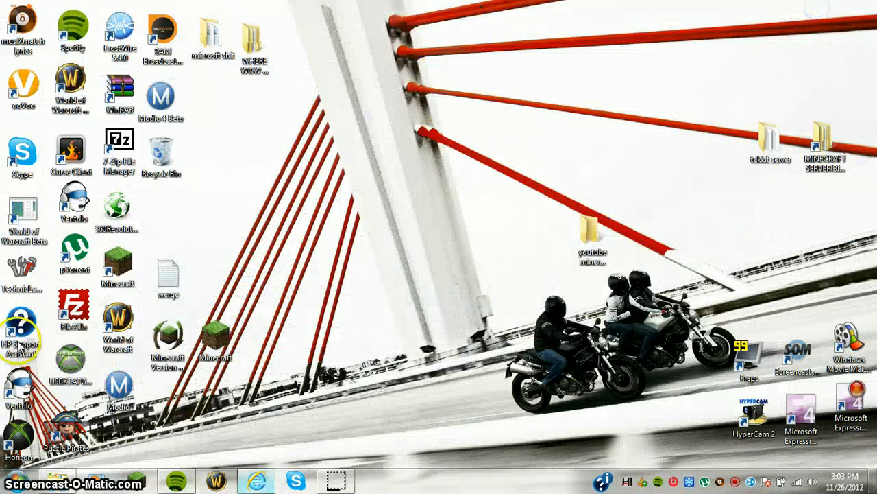
click(14, 478)
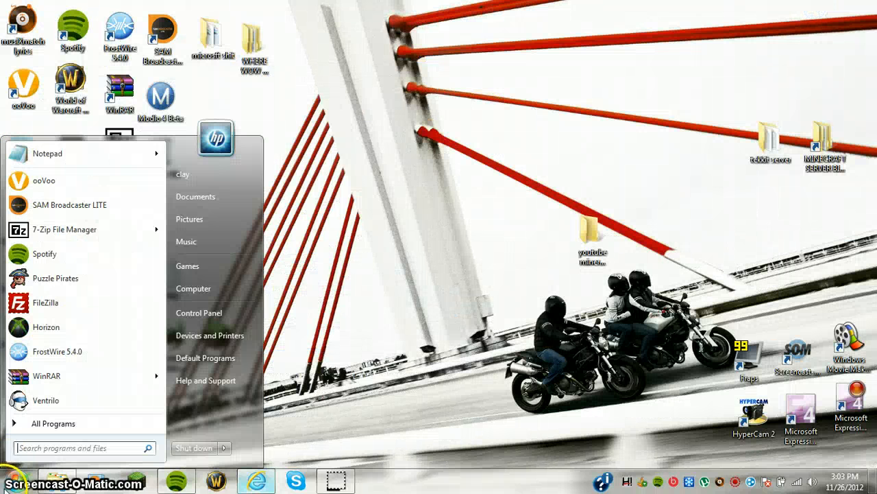
click(20, 161)
right_click(273, 255)
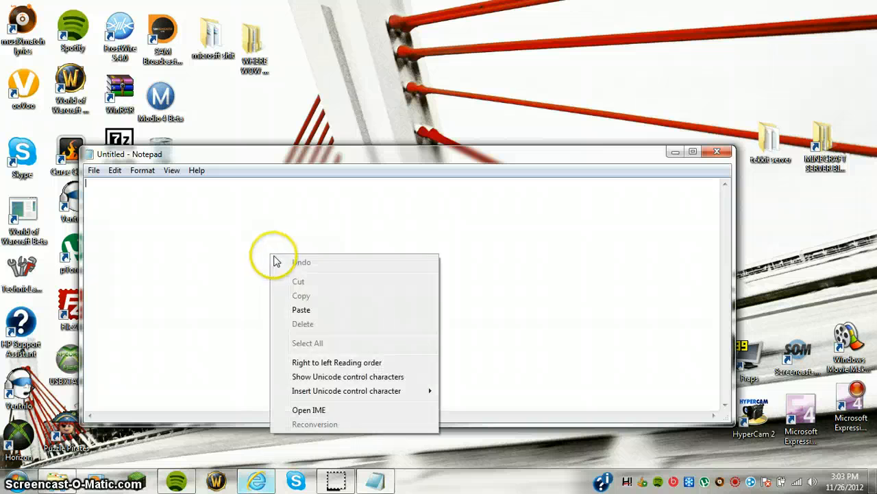
click(302, 310)
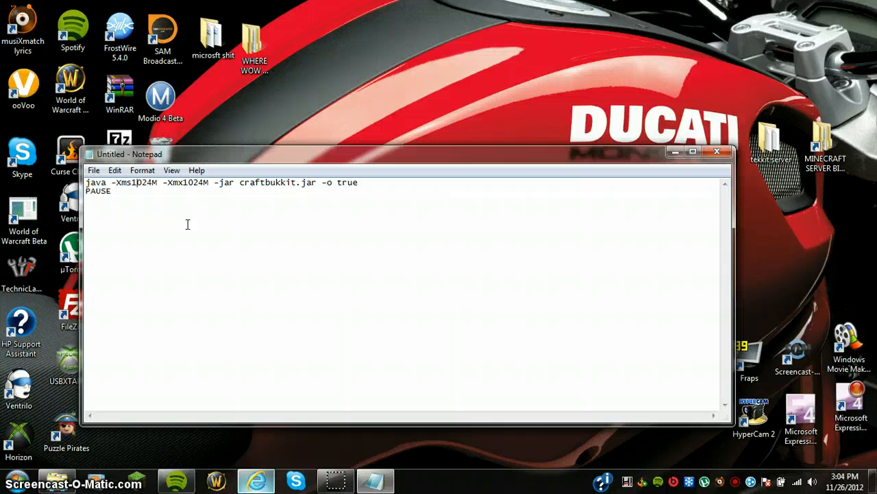
key(BackSpace)
text(2)
key(Right)
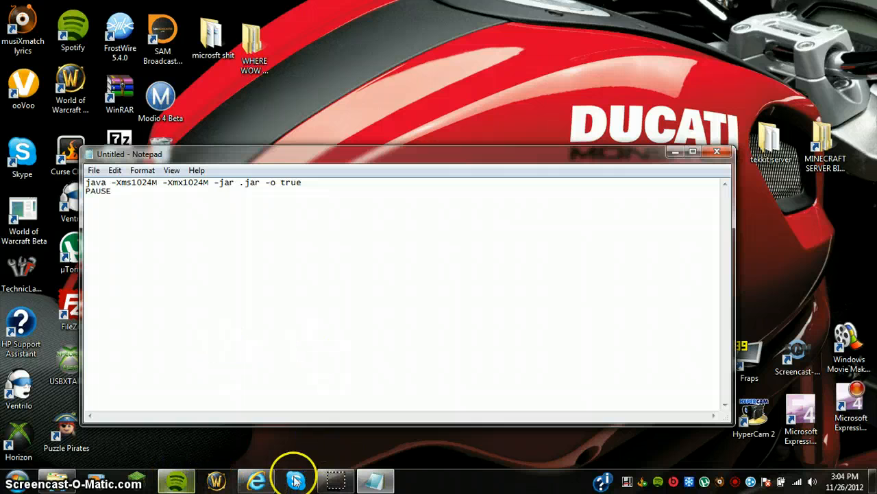
- Copy the file name craftbukkit-1.4.5-R0.2 from the "youtube mineraft server" folder, then minimize the folder window
click(57, 480)
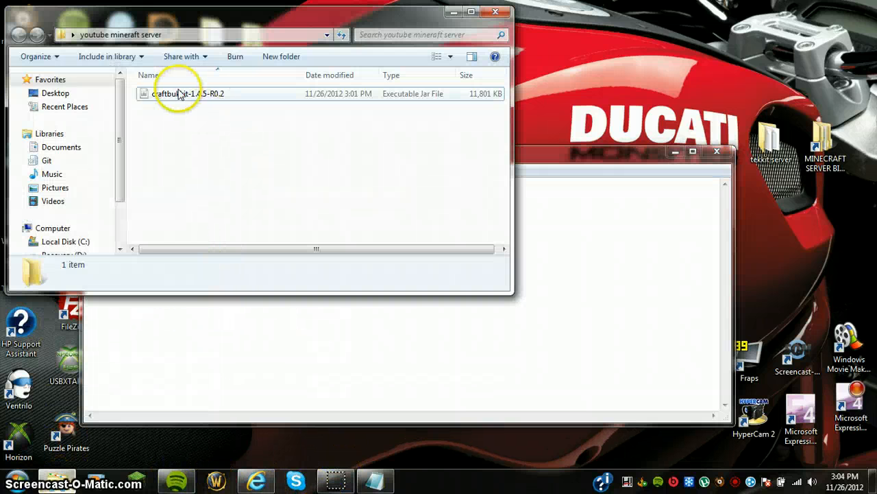
click(178, 99)
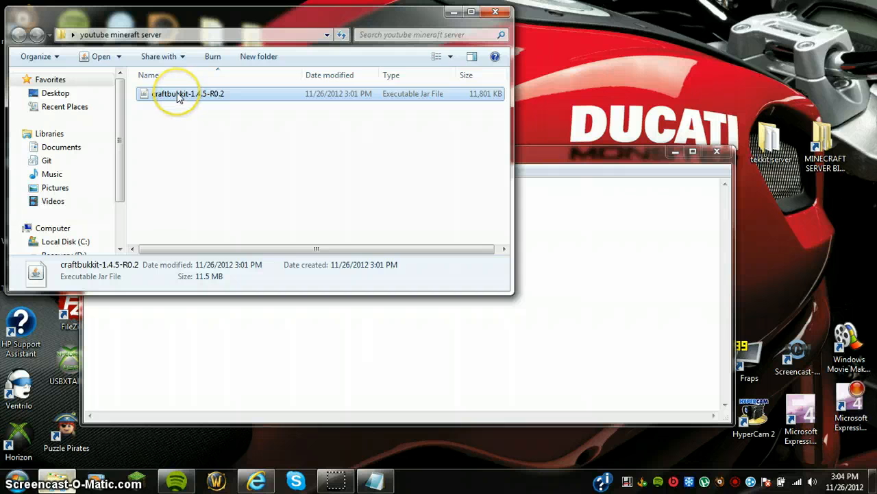
click(177, 98)
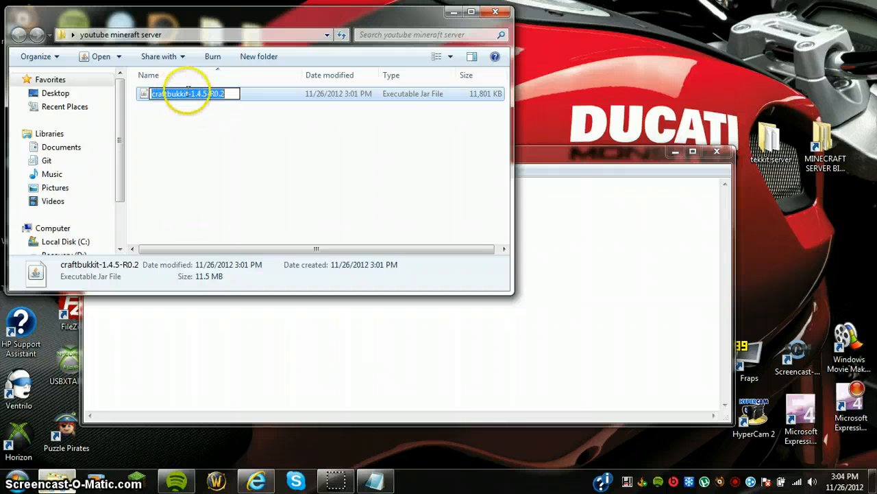
right_click(218, 97)
click(248, 140)
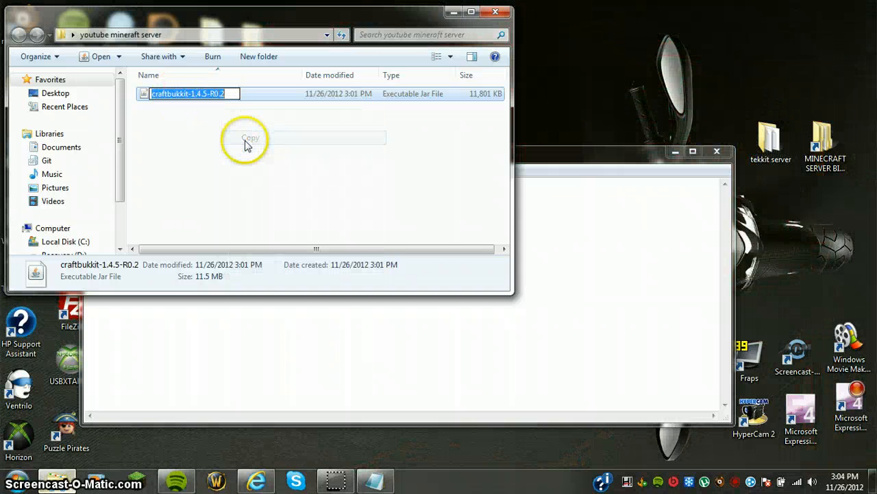
click(196, 300)
click(452, 13)
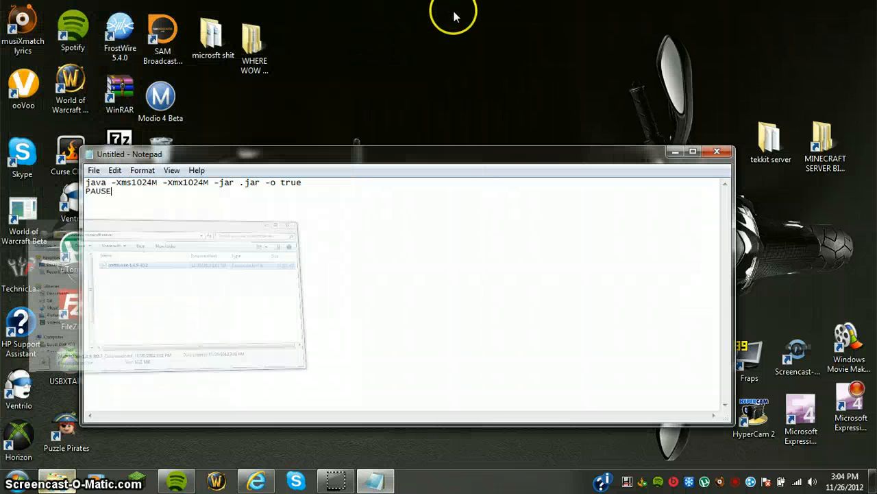
- Paste craftbukkit-1.4.5-R0.2 in front of ".jar" in the script's java command
click(241, 183)
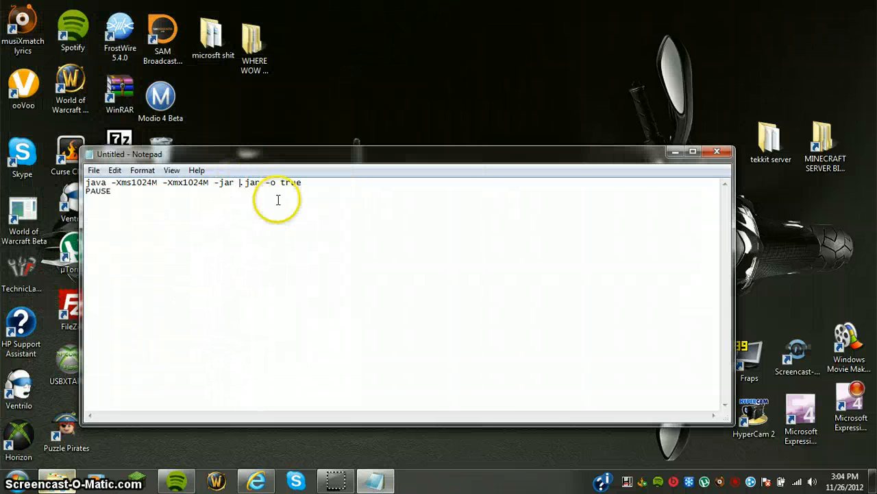
right_click(253, 195)
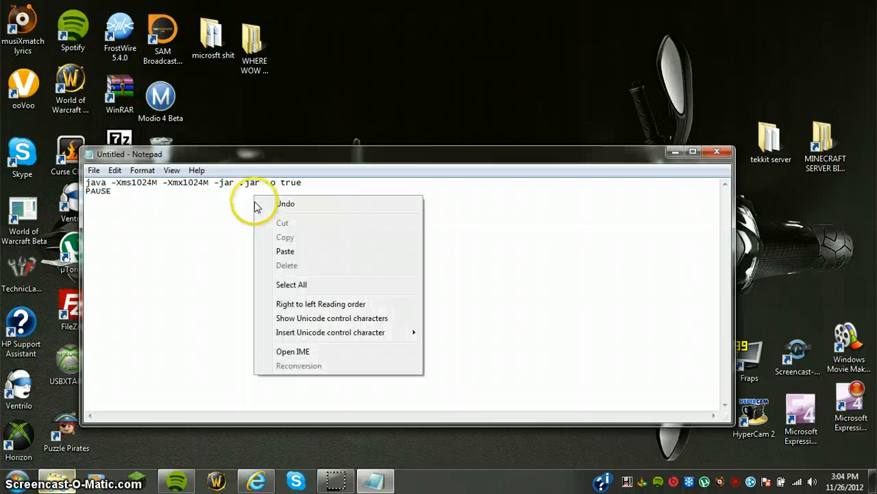
click(274, 250)
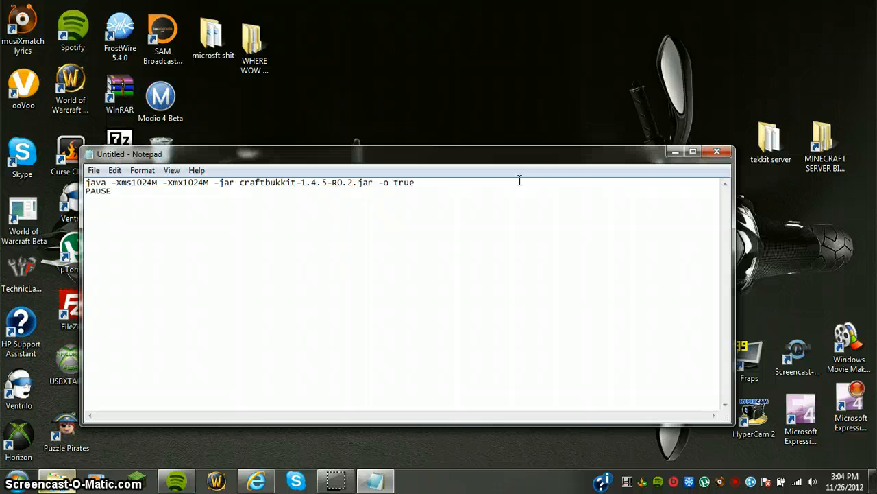
- Close Notepad, saving the script as run.bat with the All Files type in the "youtube mineraft server" folder on the desktop
click(717, 151)
click(408, 242)
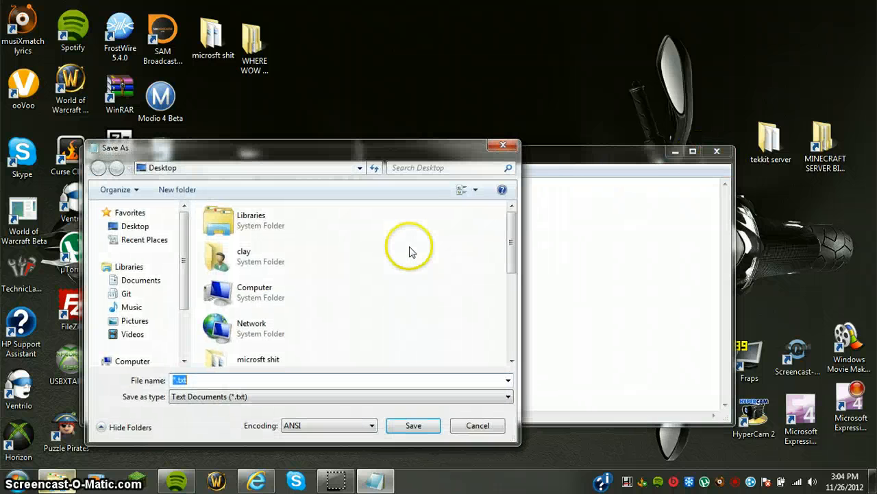
key(BackSpace)
text(run)
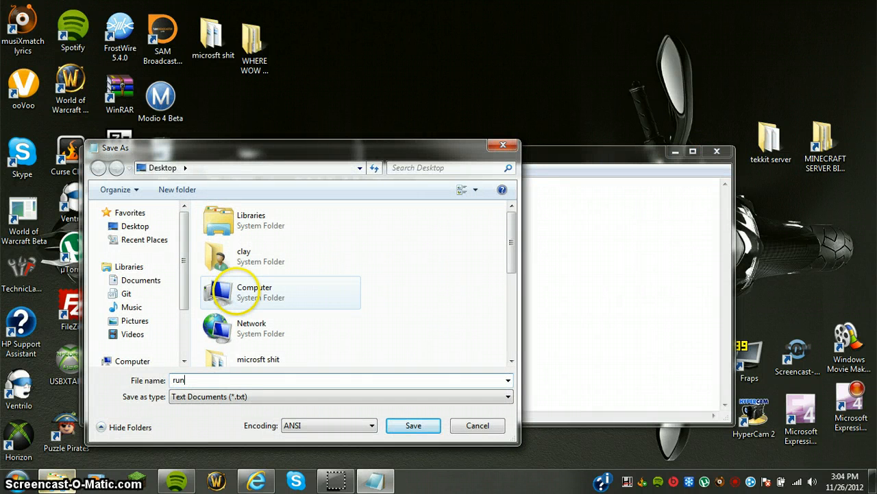
text(.bat)
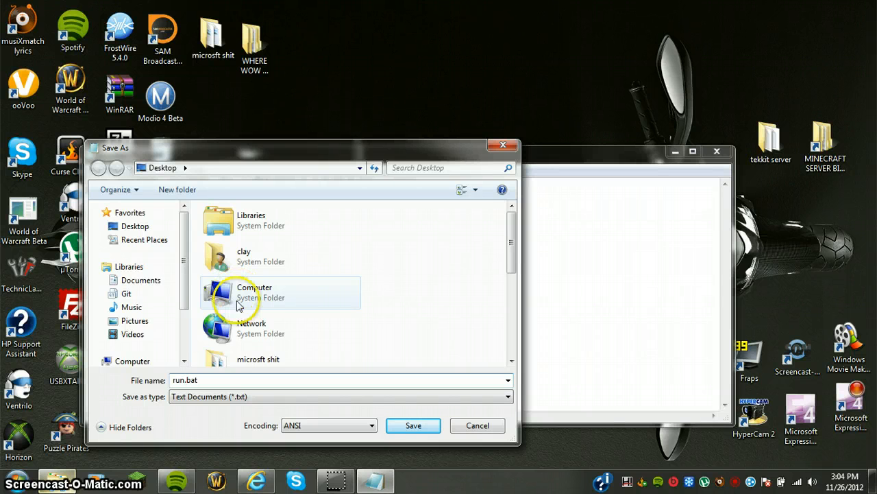
click(191, 397)
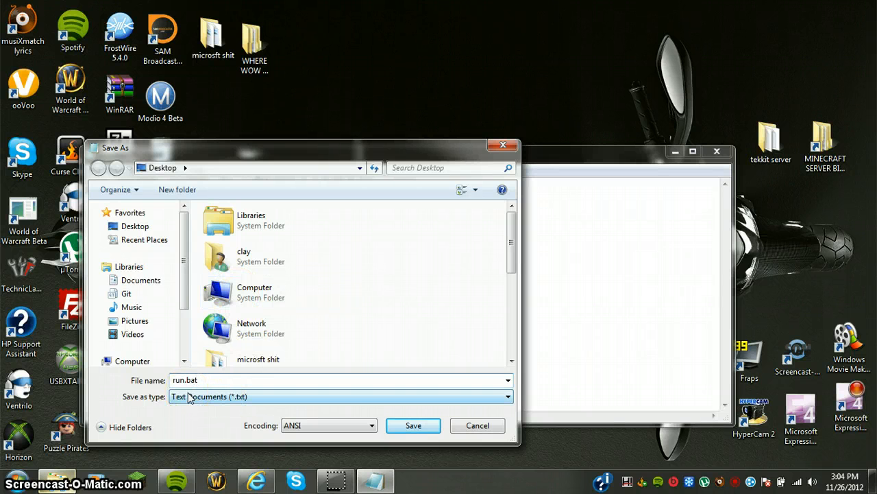
click(191, 397)
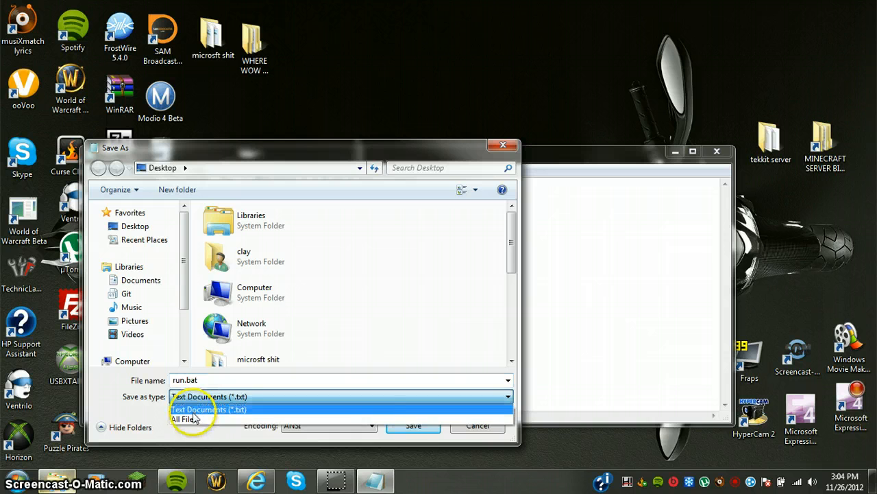
click(189, 414)
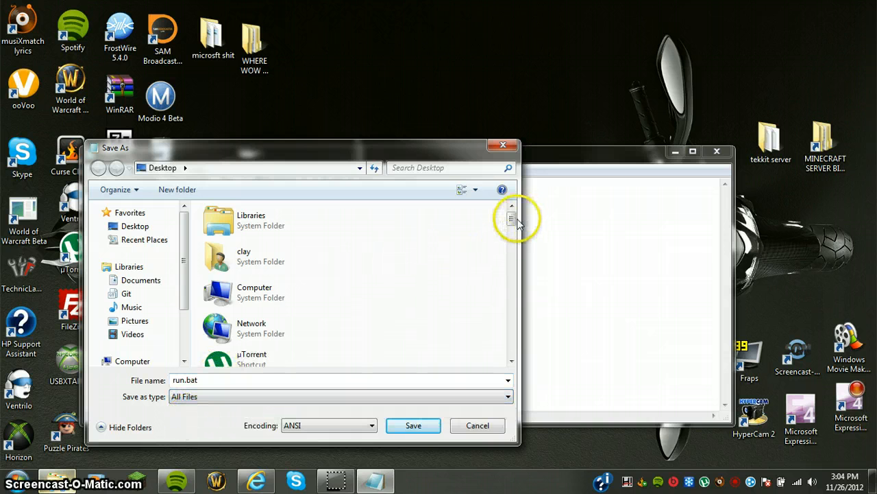
drag(512, 220, 511, 254)
click(298, 352)
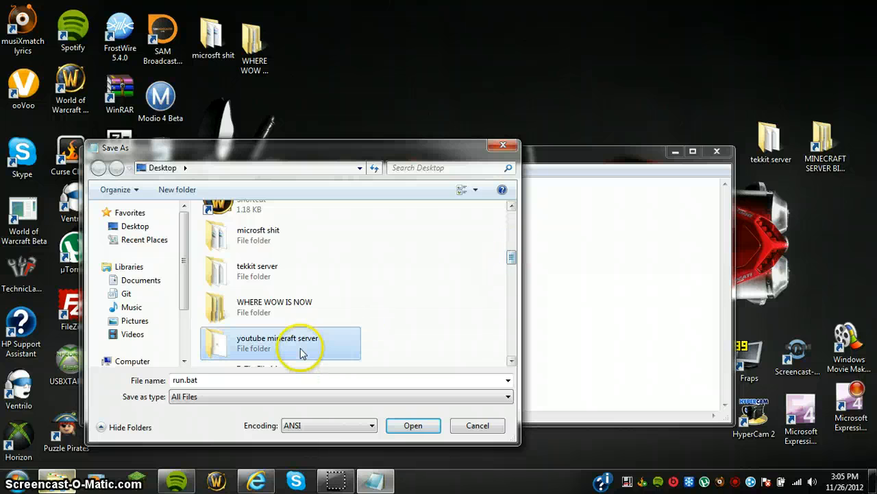
double_click(301, 352)
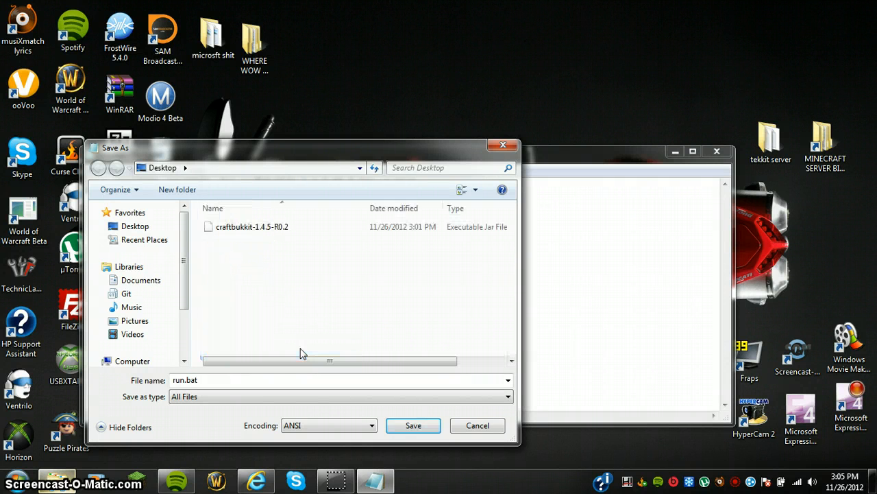
click(412, 426)
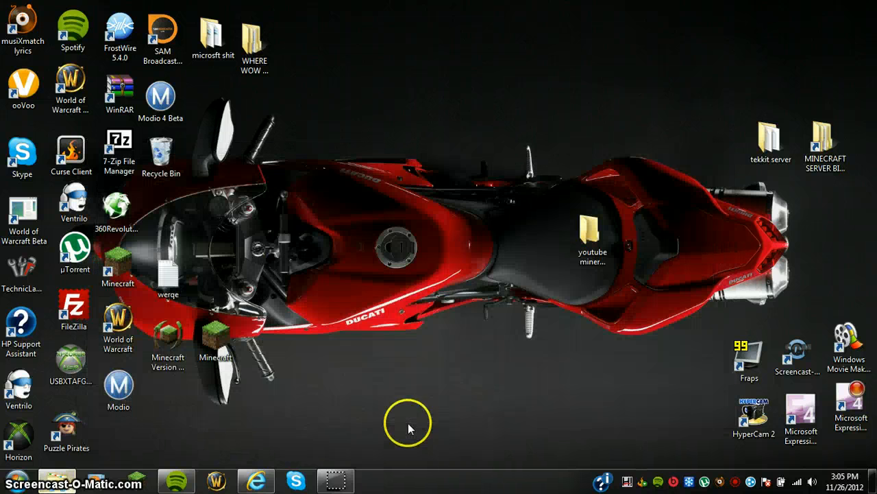
- Start the server by launching the run batch file from the "youtube mineraft server" folder, and bring the end of the console output into view
click(67, 483)
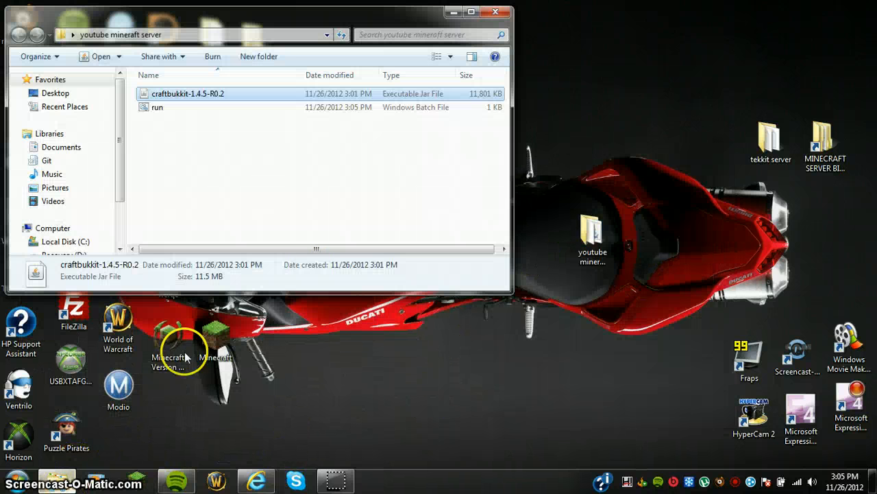
double_click(238, 108)
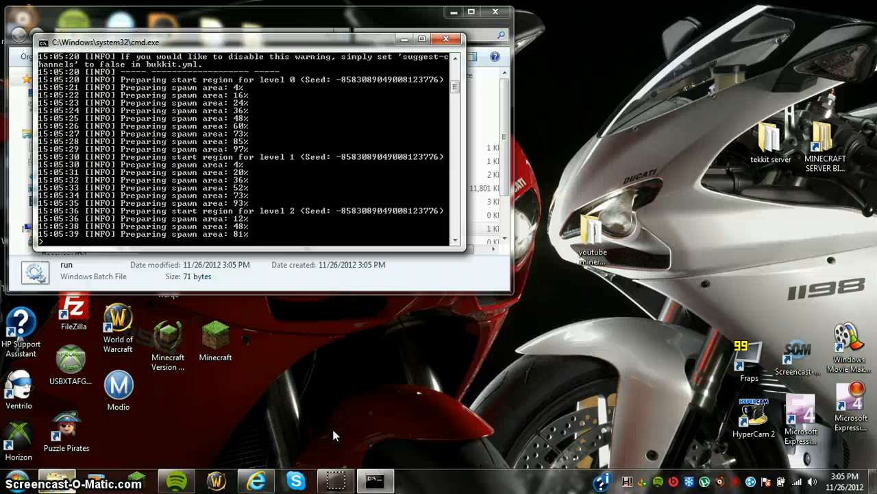
text(p)
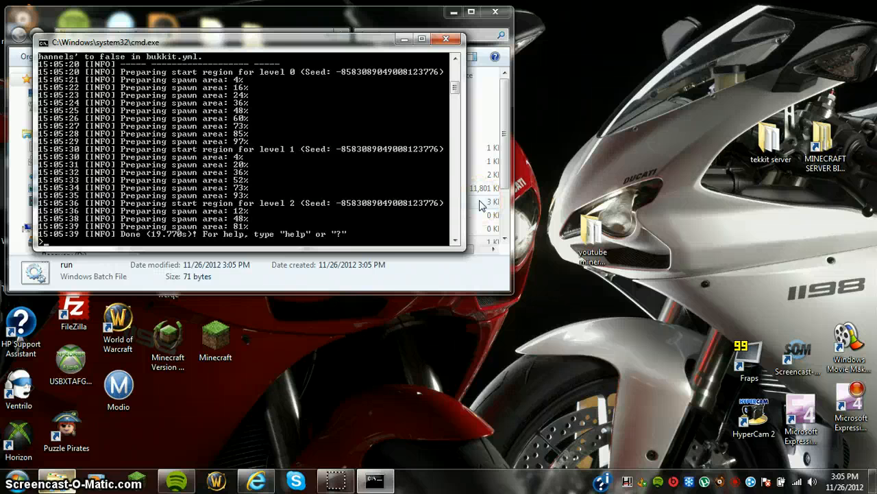
click(454, 76)
drag(454, 76, 454, 99)
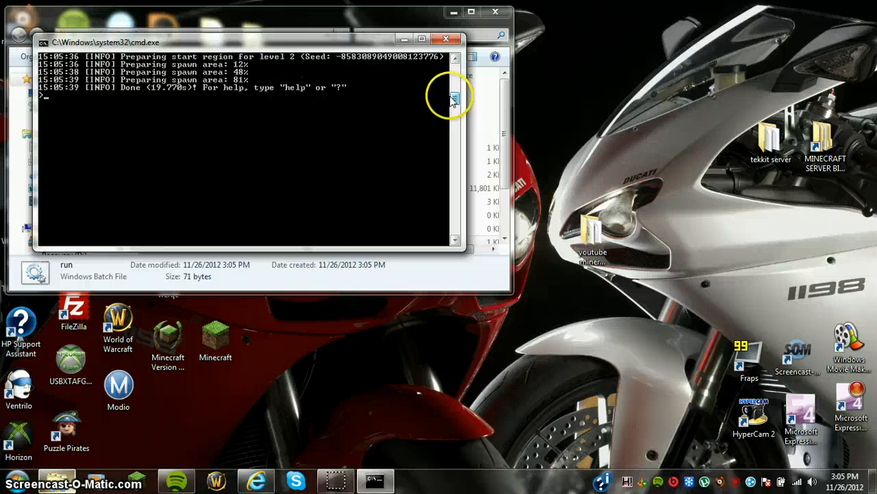
- Shut down the server with the stop command and dismiss the console window
text(top)
key(Return)
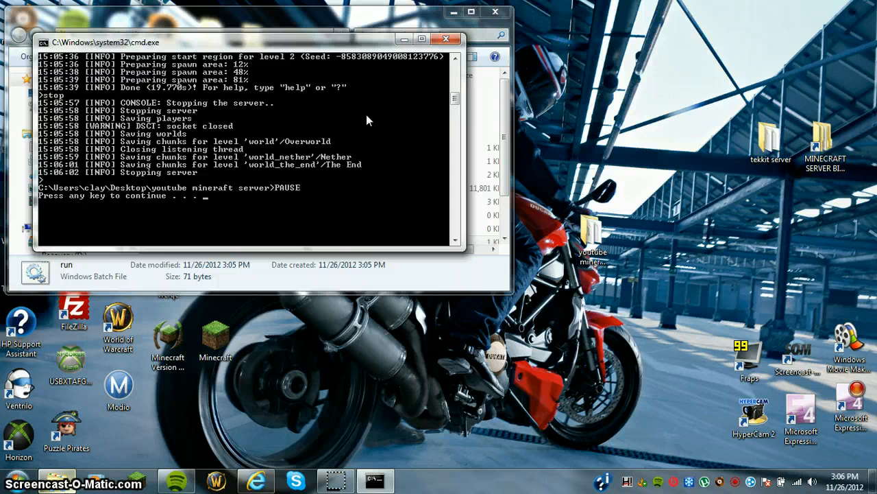
key(Return)
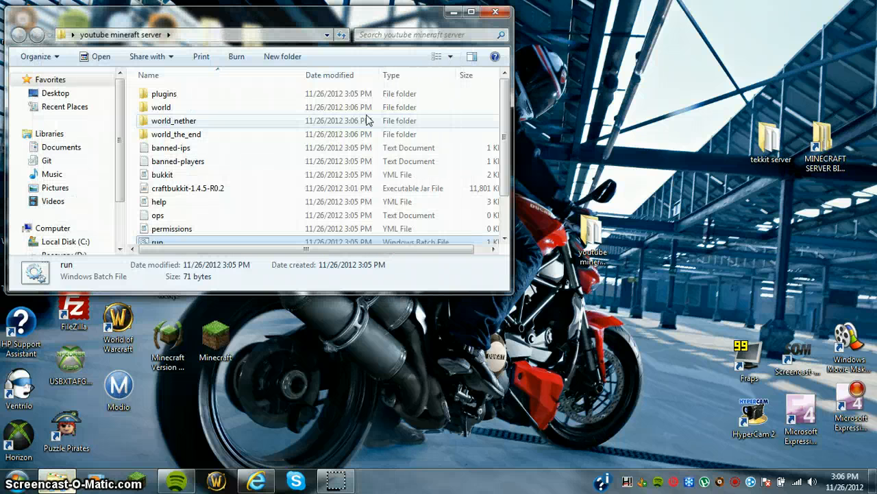
- Maximize the "youtube mineraft server" folder window and examine the files and folders the server generated
click(470, 13)
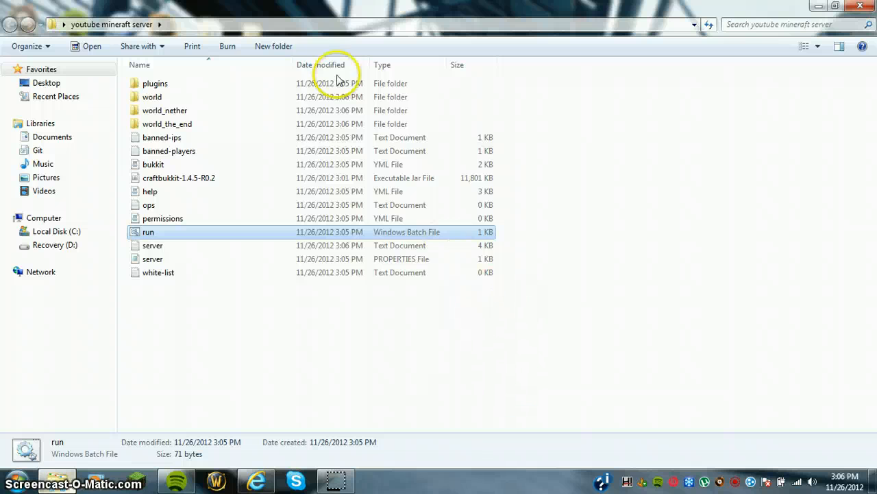
drag(519, 300, 296, 300)
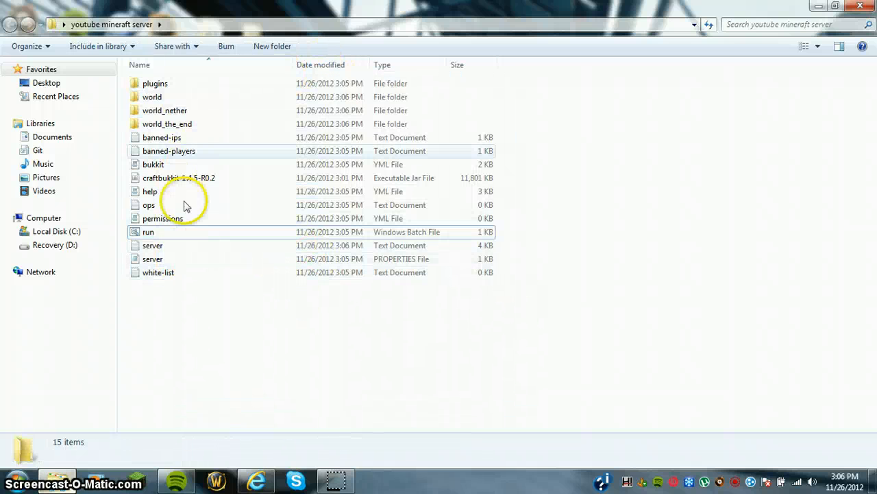
- Open the server PROPERTIES file from the "youtube mineraft server" folder in Notepad and look over its settings
double_click(197, 258)
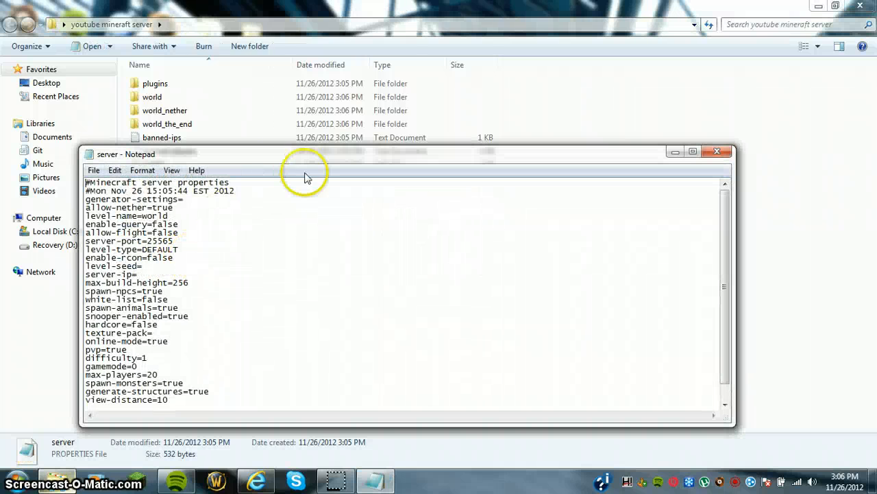
drag(85, 224, 170, 283)
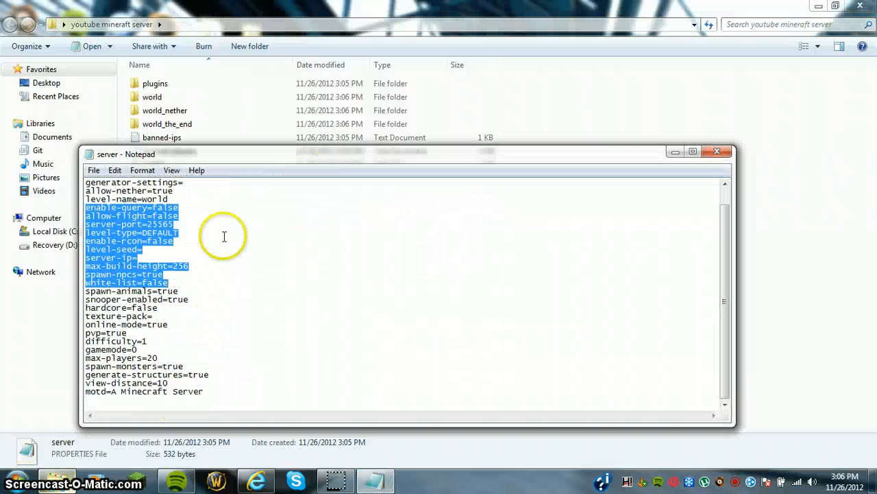
drag(224, 237, 233, 157)
click(244, 217)
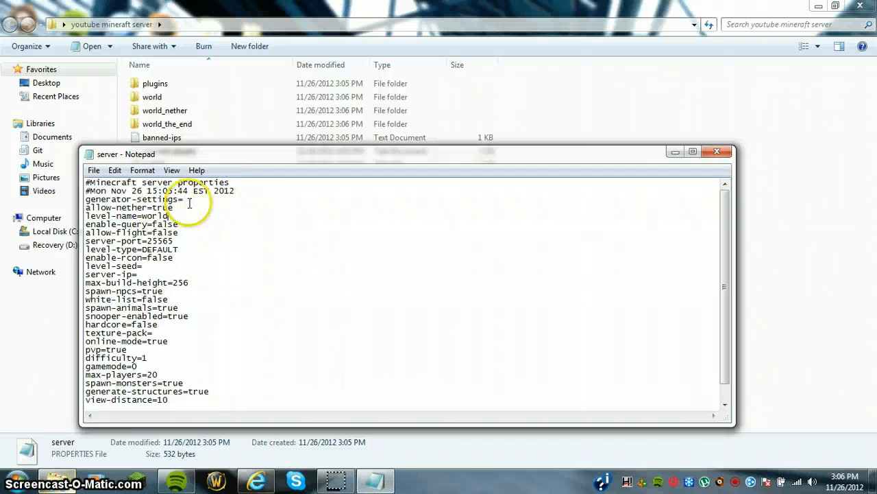
click(216, 201)
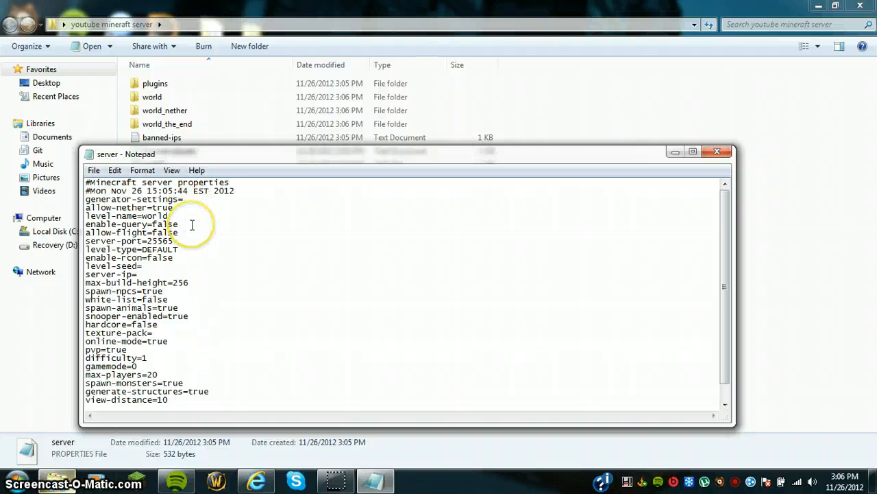
- Set allow-flight to true in the server properties file
key(Down)
key(BackSpace)
key(BackSpace)
key(BackSpace)
key(BackSpace)
text(true)
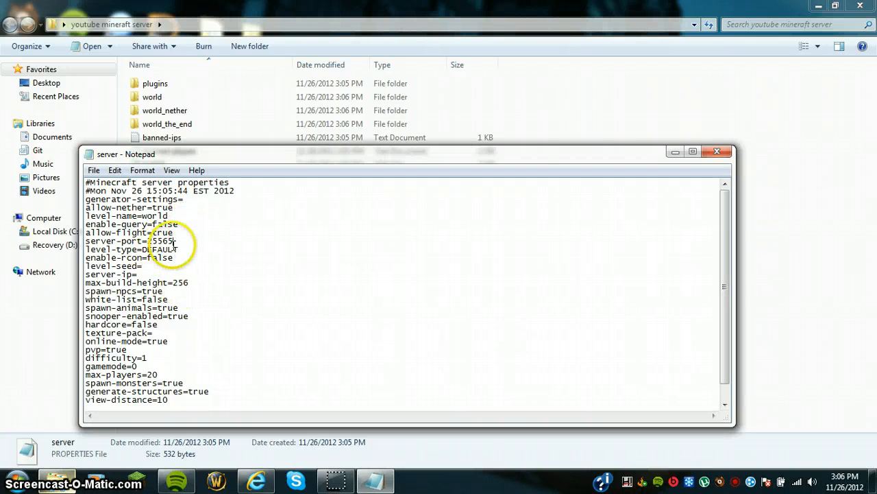
- Set server-port to 25563 in the server properties file
text(3)
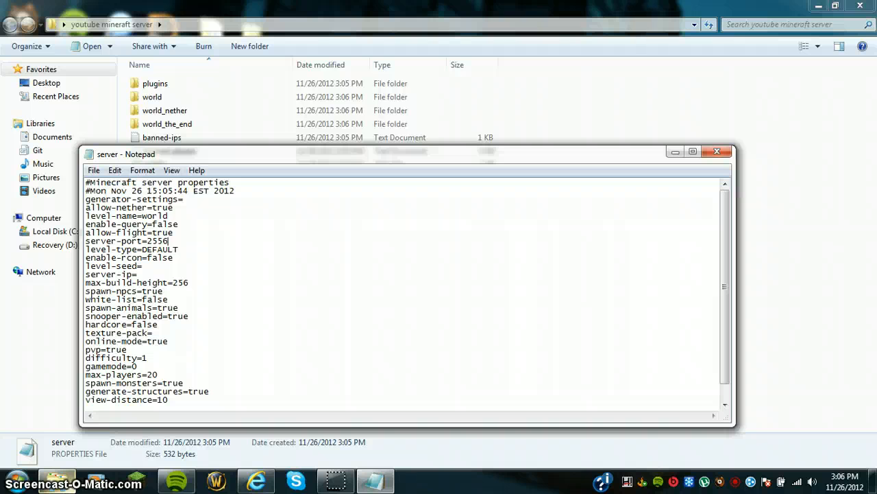
text(5)
key(Delete)
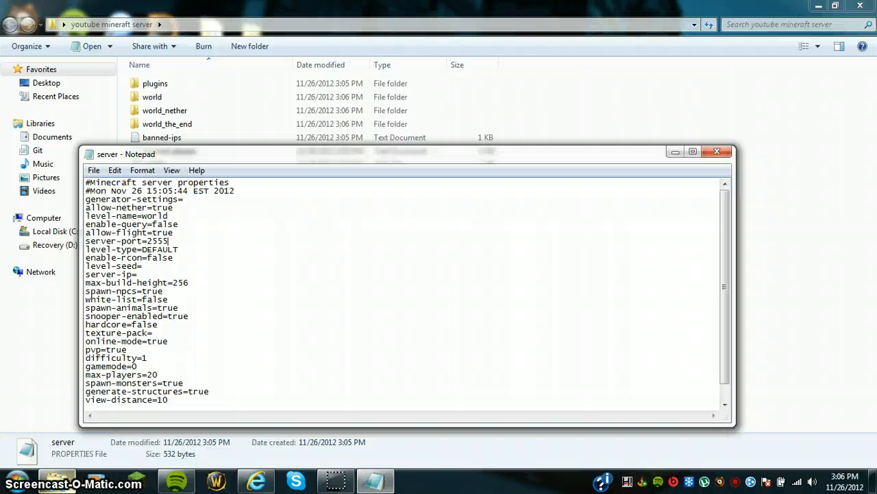
key(BackSpace)
key(BackSpace)
text(65)
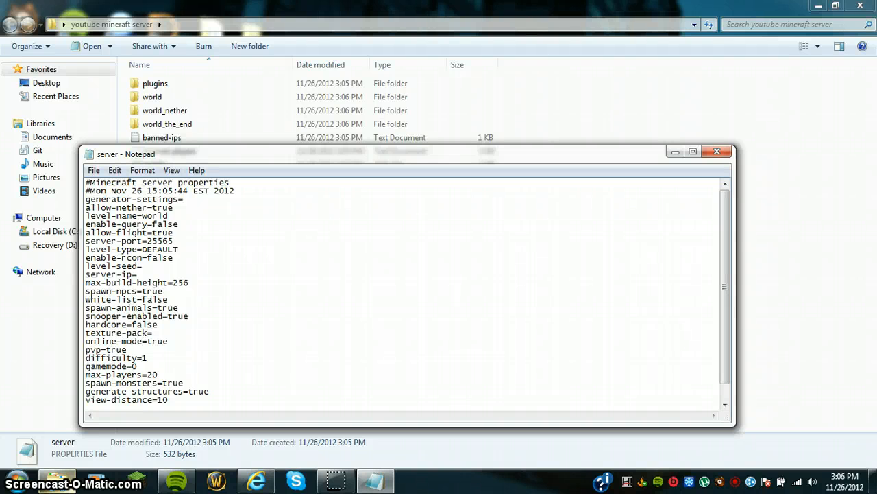
key(BackSpace)
text(3)
- Set level-type to FLAT in the server properties file
click(181, 250)
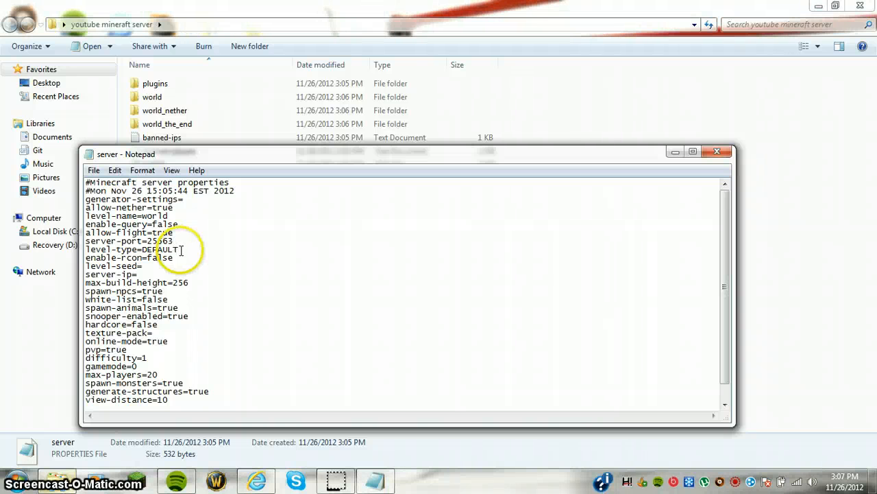
key(BackSpace)
key(BackSpace)
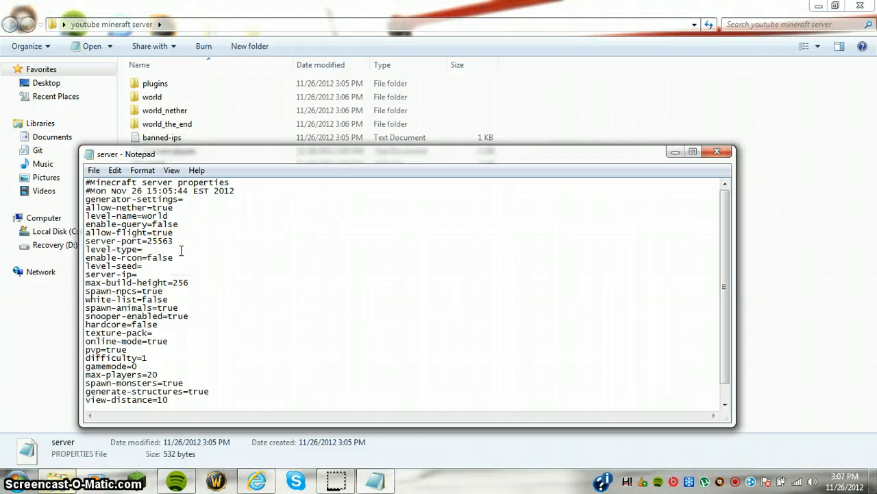
text(FLAT)
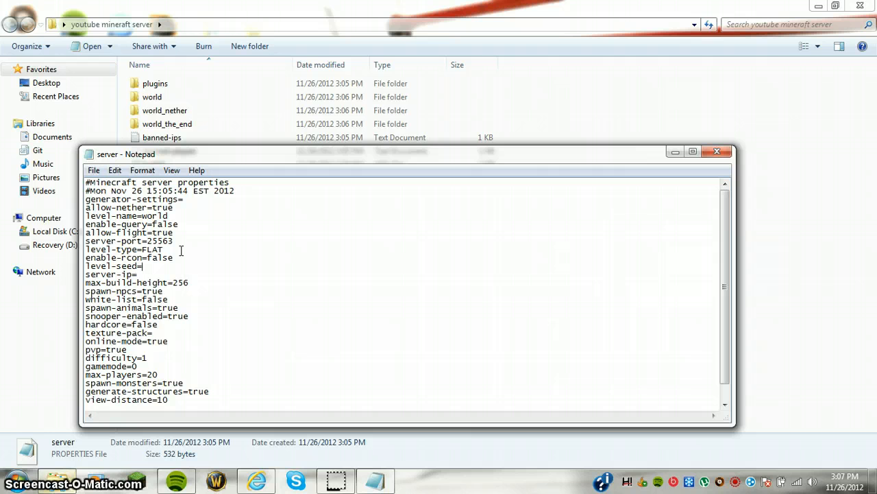
key(Down)
key(Down)
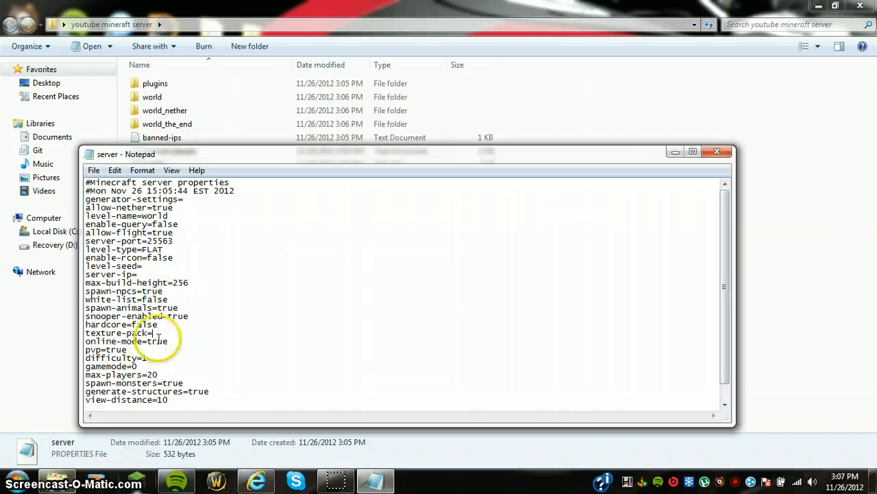
- Set gamemode to 1 in the server properties file
click(149, 358)
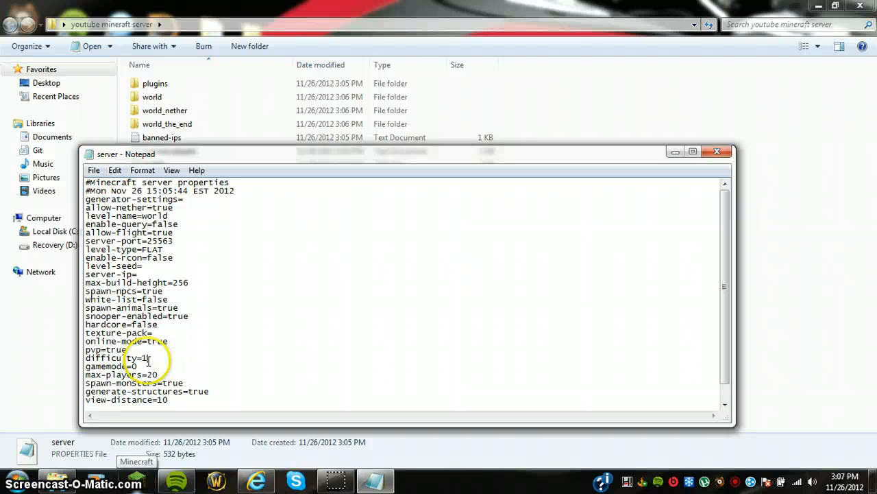
click(145, 366)
key(BackSpace)
text(1)
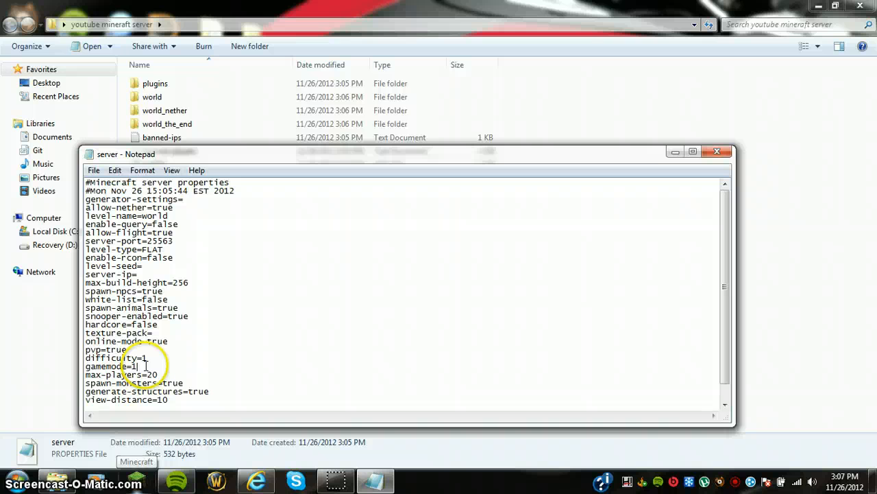
key(BackSpace)
text(0)
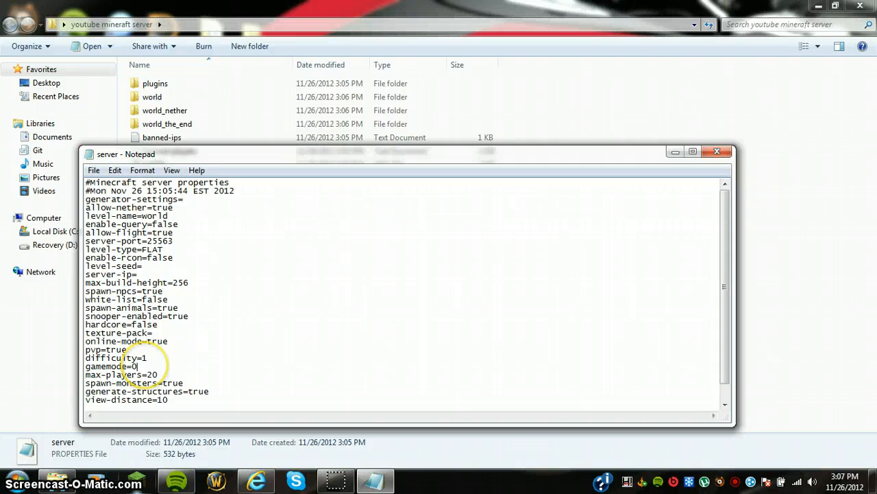
key(BackSpace)
text(3)
key(BackSpace)
text(1)
- Set max-players to 5 in the server properties file
click(169, 375)
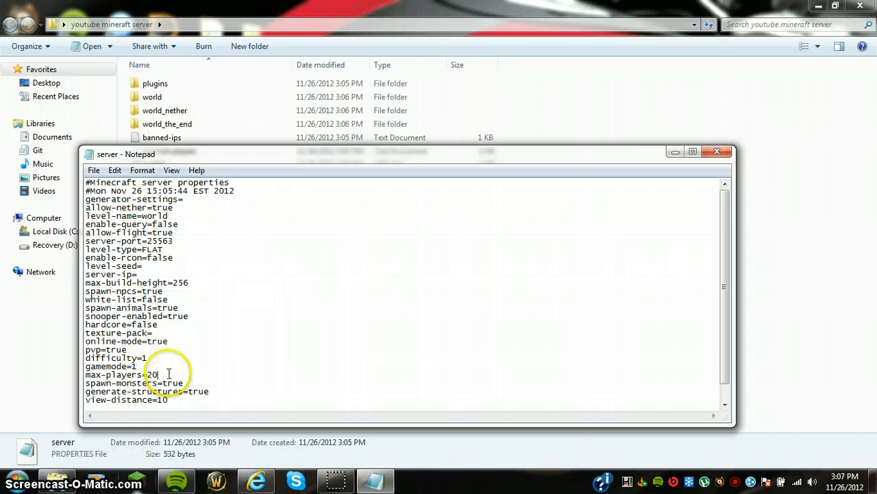
key(BackSpace)
key(BackSpace)
text(5)
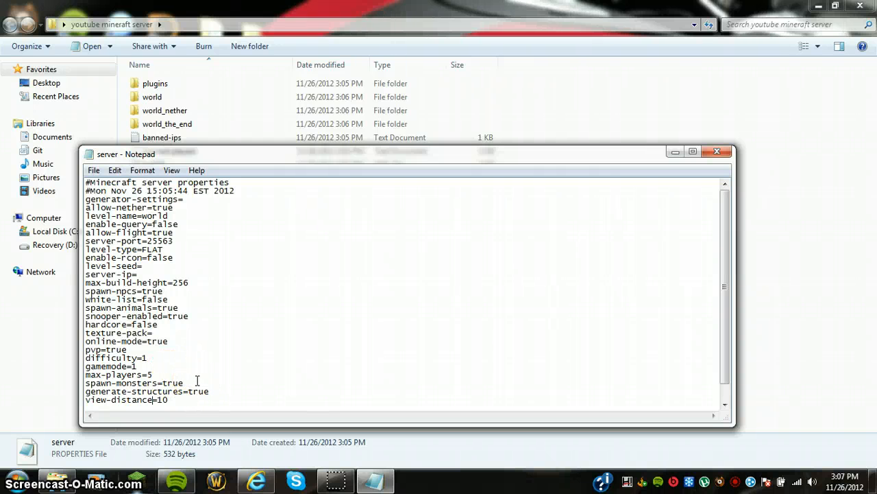
- Replace the motd text with "Whats up youtube people" and close Notepad, saving the changes to server.properties
key(Return)
text(motd=A Minecraft Server)
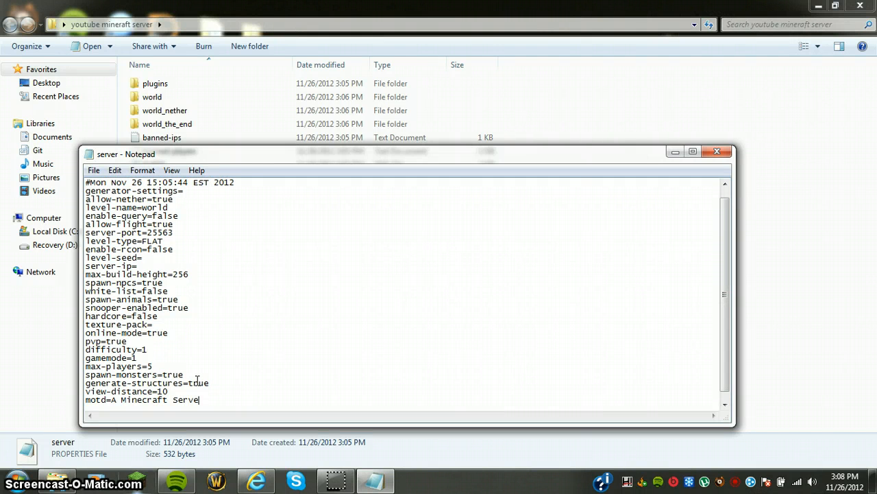
key(BackSpace)
key(BackSpace)
key(BackSpace)
key(BackSpace)
key(BackSpace)
key(BackSpace)
key(BackSpace)
key(BackSpace)
key(BackSpace)
key(BackSpace)
key(BackSpace)
key(BackSpace)
key(BackSpace)
key(BackSpace)
key(BackSpace)
key(BackSpace)
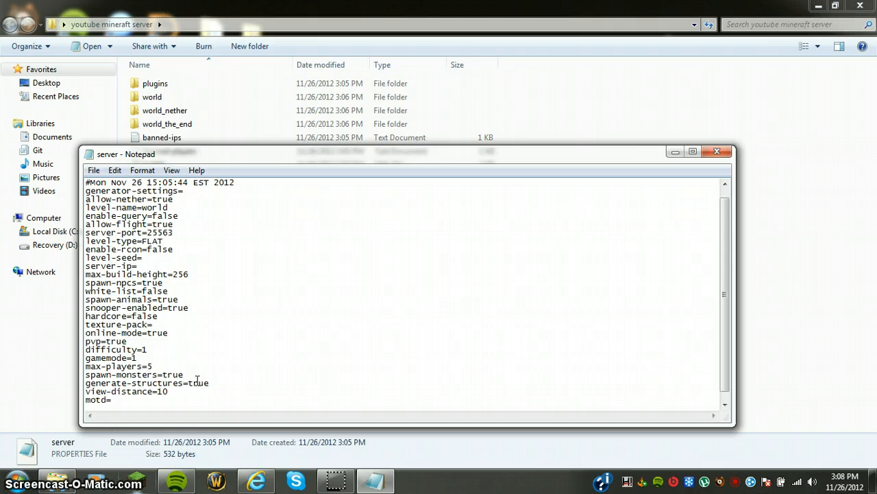
click(211, 402)
click(210, 403)
text(What)
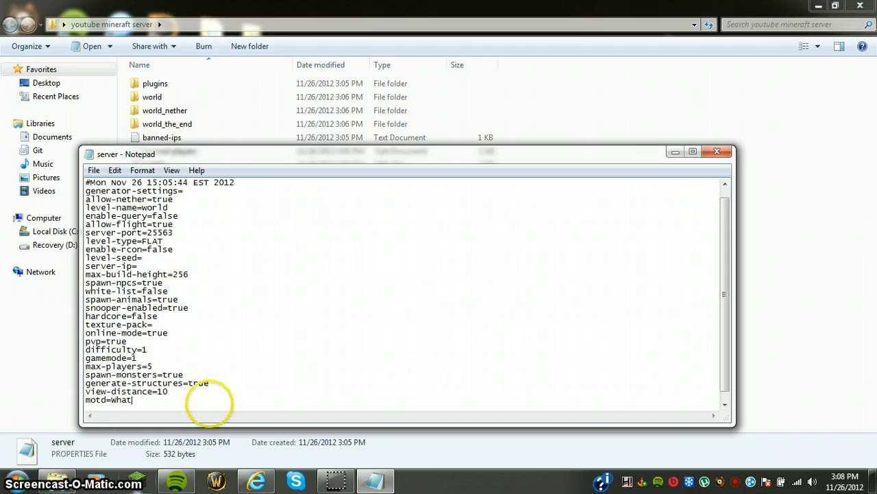
text(s up youtube people)
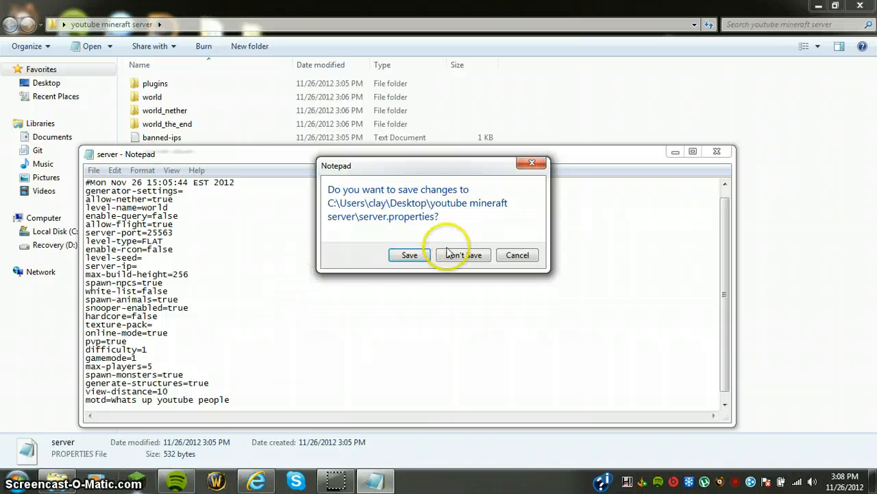
click(410, 260)
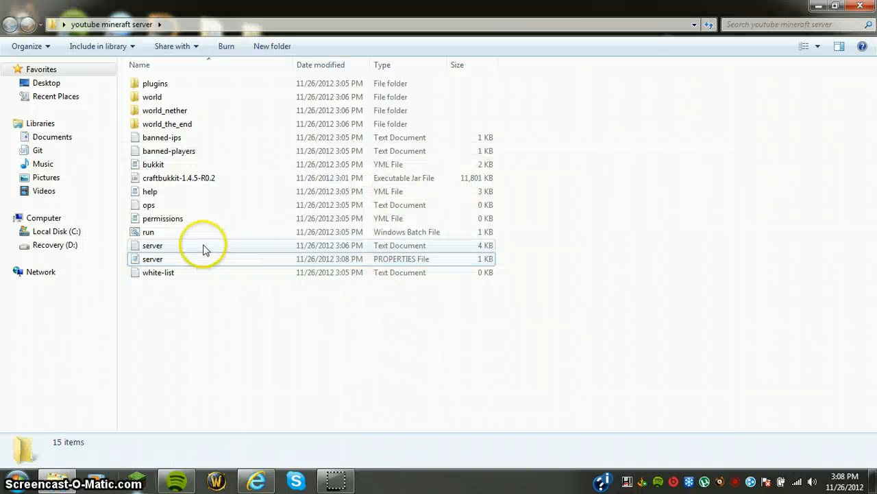
- Start the server by launching the run batch file, and minimize the console and folder windows
double_click(298, 234)
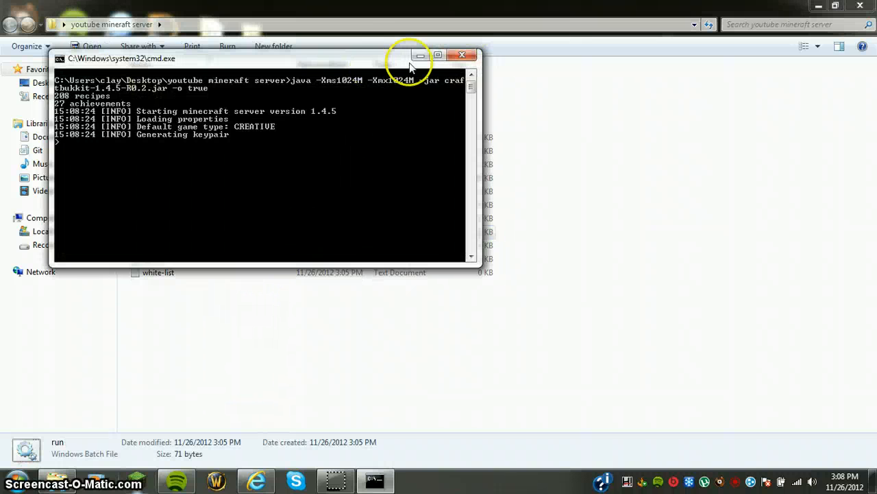
click(420, 55)
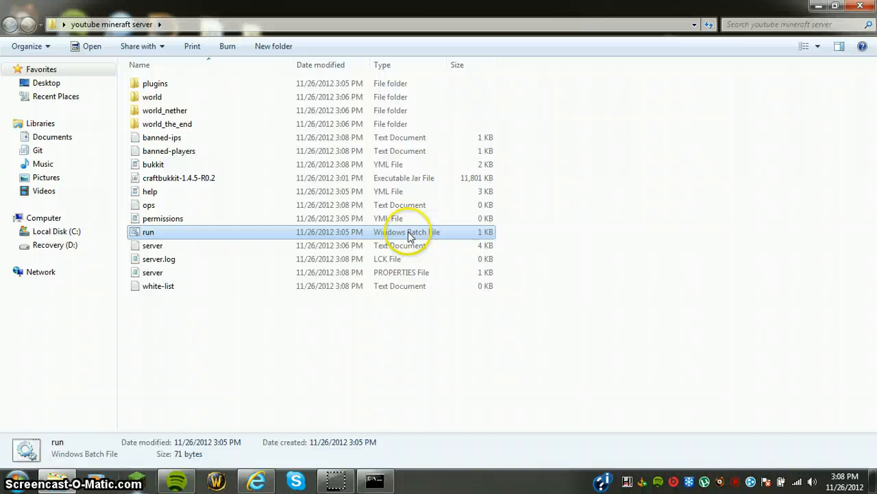
click(816, 6)
click(420, 55)
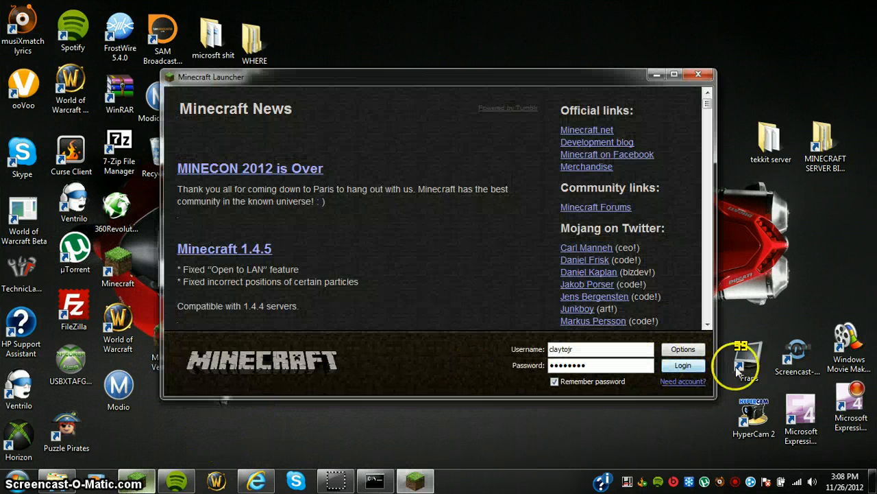
- Log in through the Minecraft launcher with the remembered credentials and look through the multiplayer server list, selecting the localhost:25565 entry
click(689, 367)
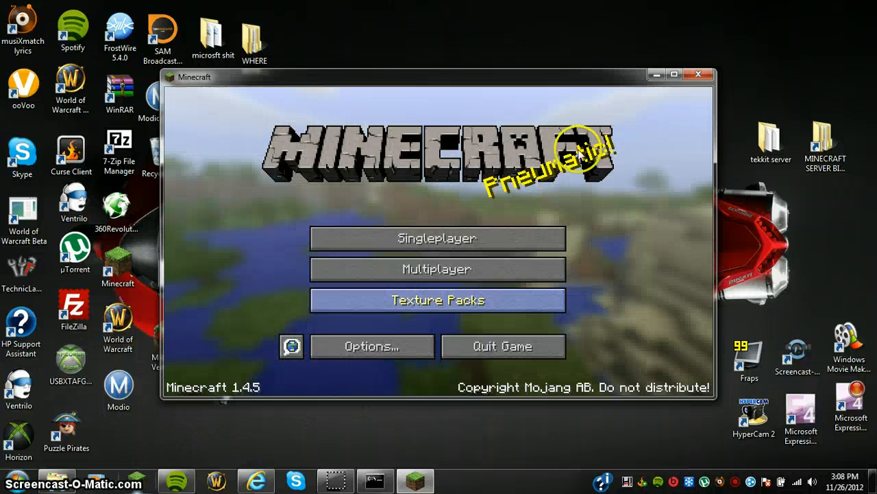
click(446, 273)
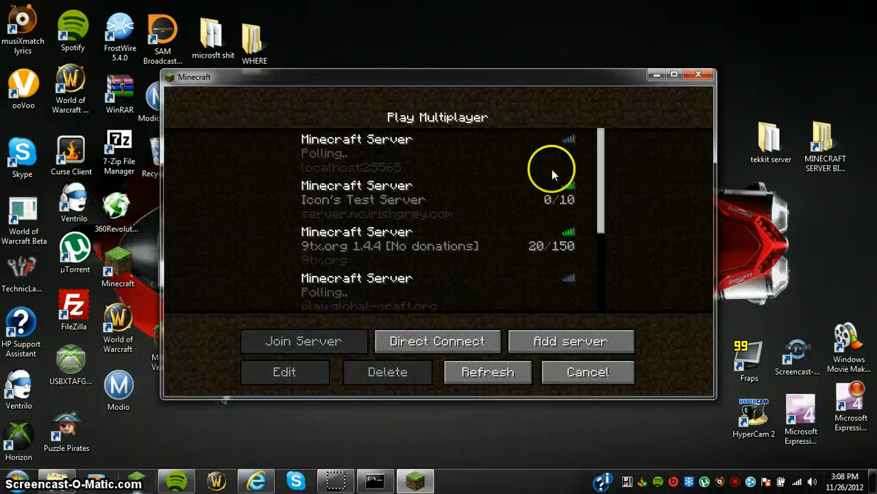
drag(598, 231, 601, 281)
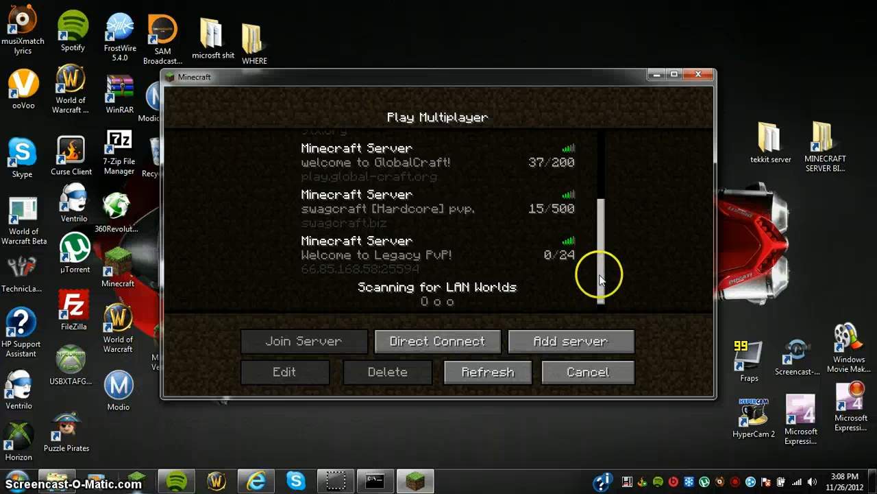
drag(601, 275, 590, 199)
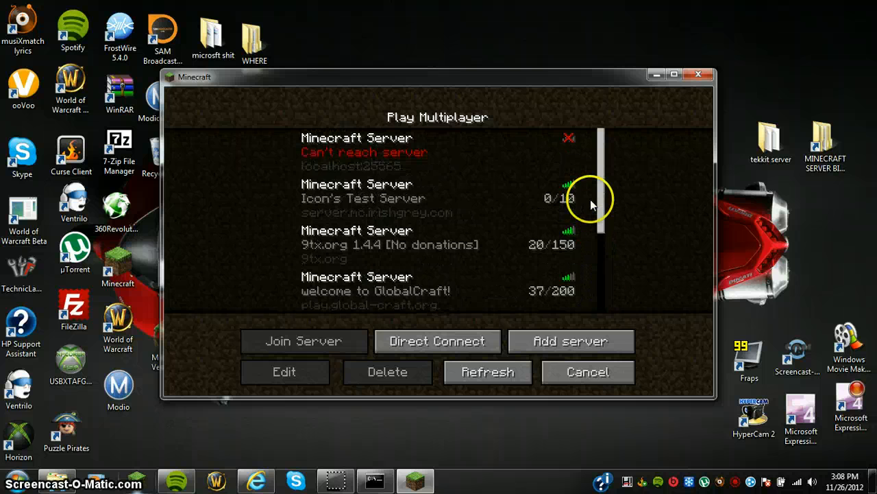
click(348, 160)
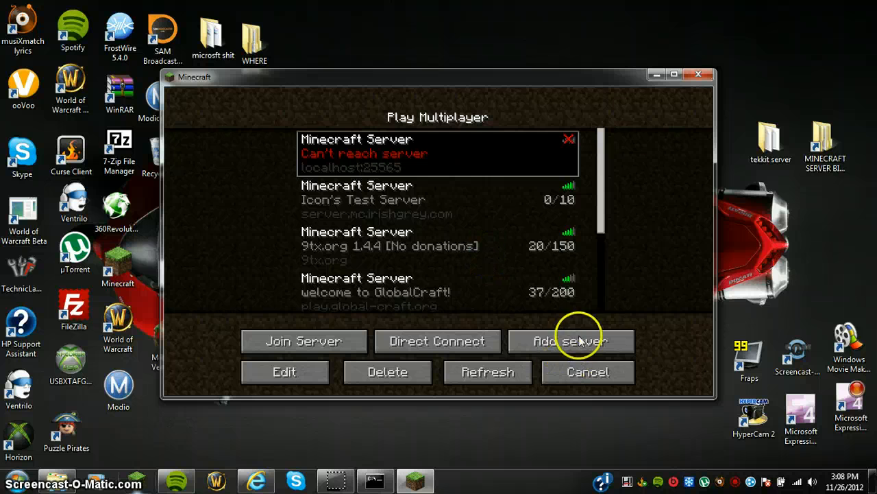
- Maximize the Minecraft window, add a multiplayer server entry with the address localhost:25563, and join that server
click(674, 74)
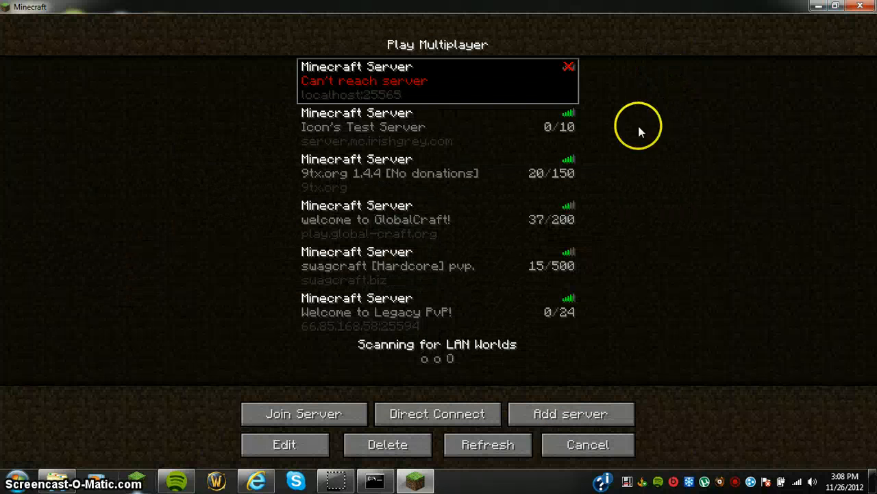
click(538, 414)
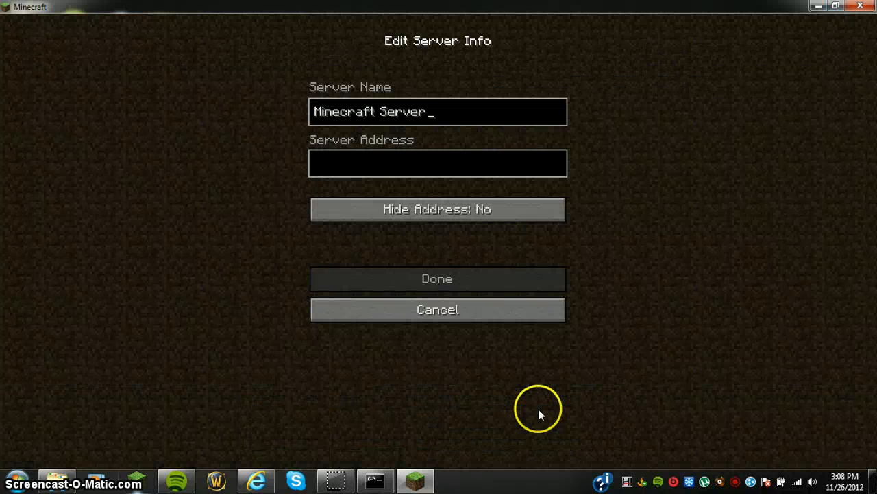
click(420, 163)
text(local)
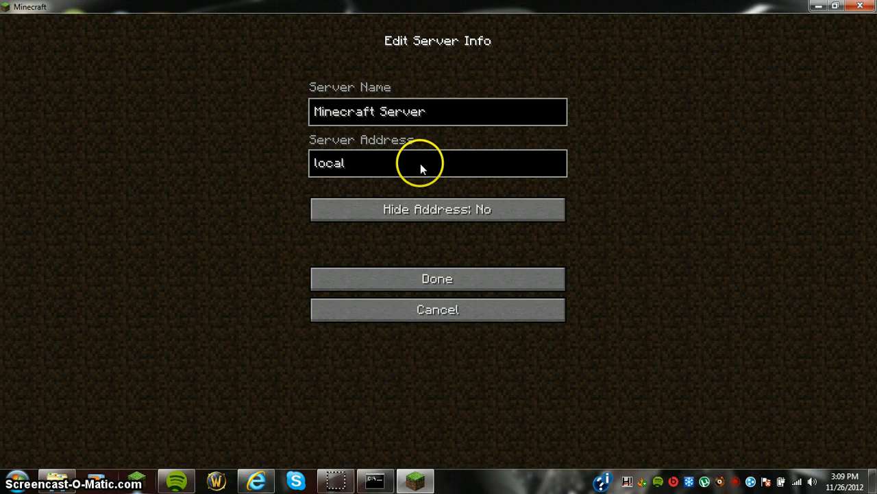
text(host)
key(BackSpace)
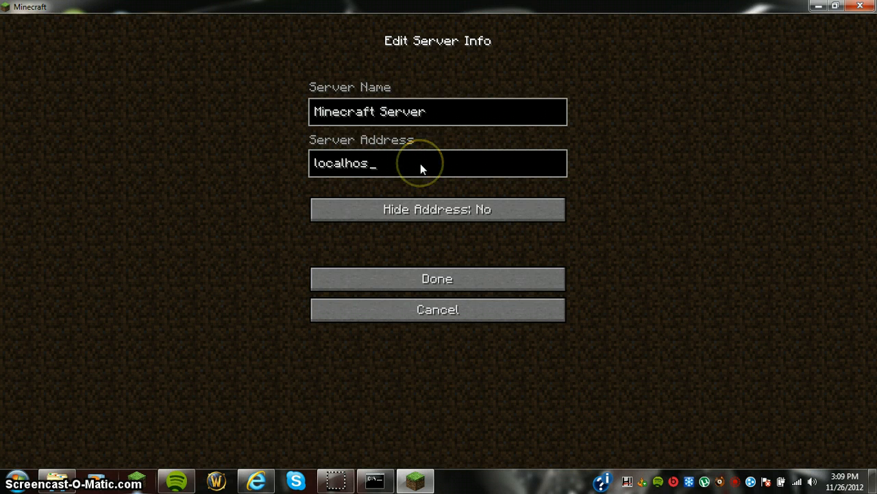
text(t)
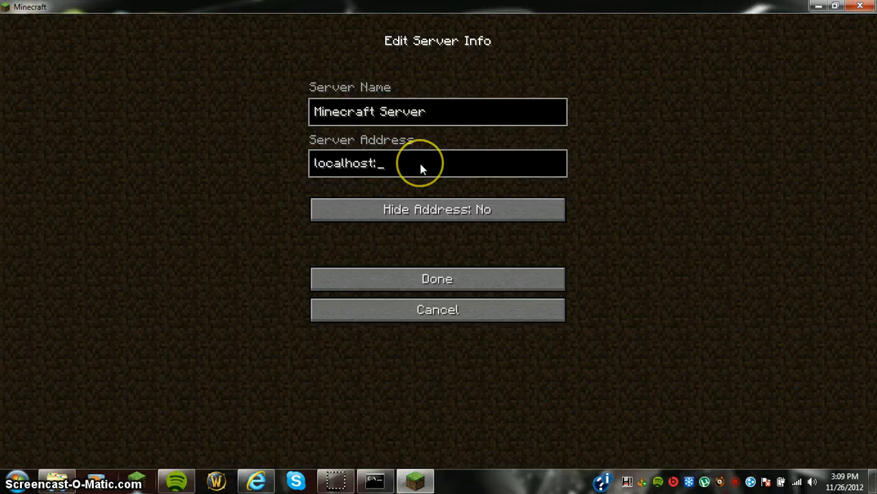
text(:25563)
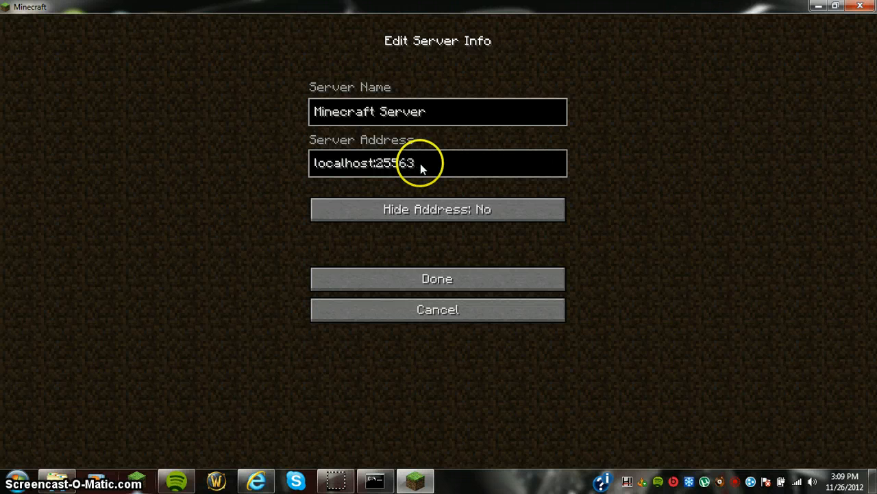
click(415, 275)
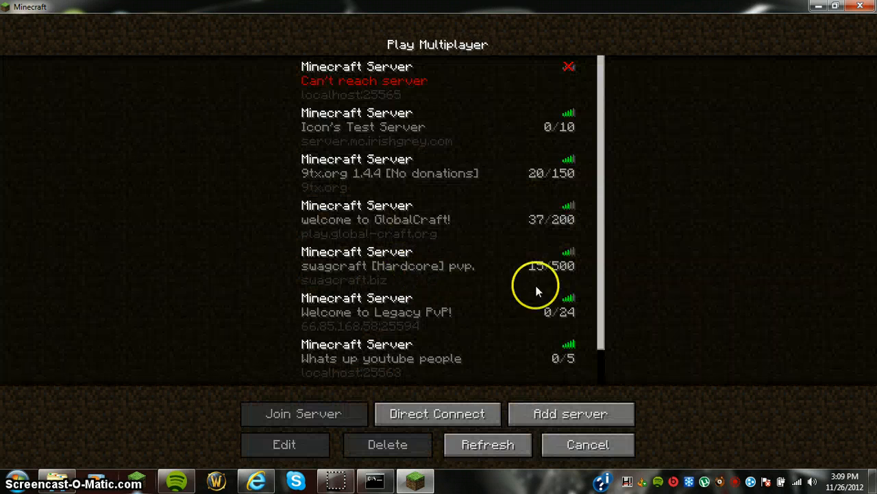
scroll(606, 290, down, 1)
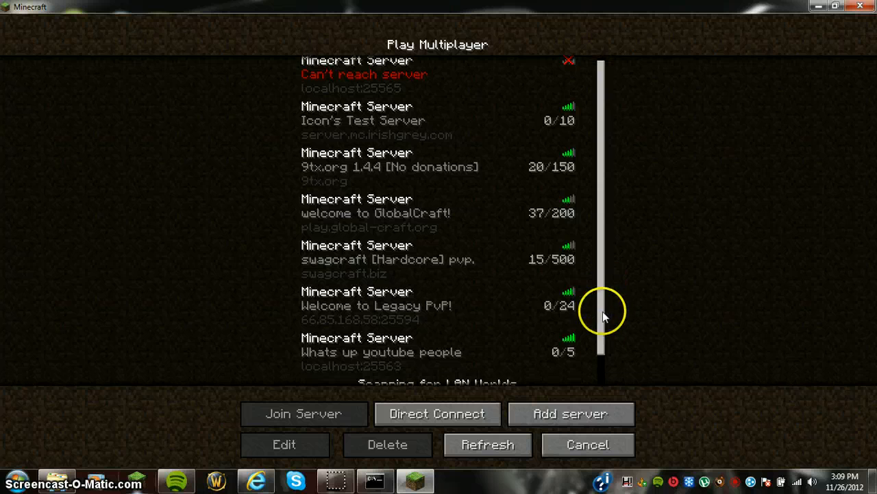
double_click(457, 352)
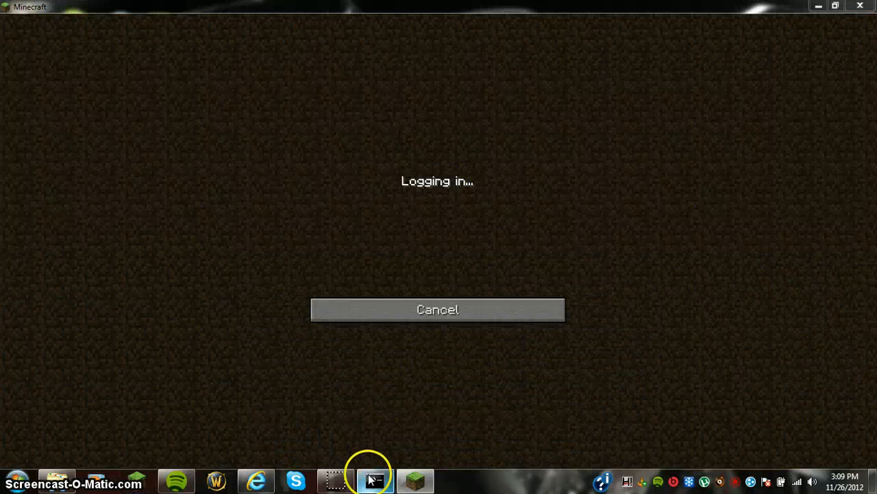
- Grant the joined player operator status by running the op command with the player's username in the server console
click(374, 480)
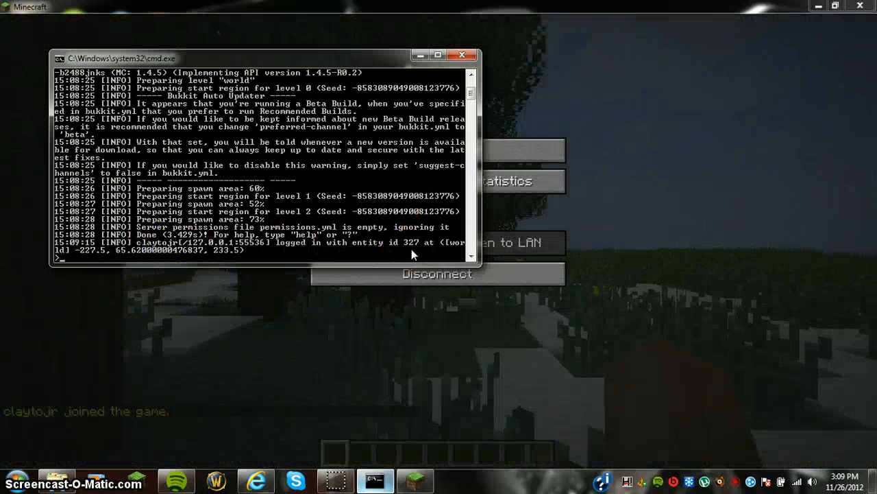
text(op)
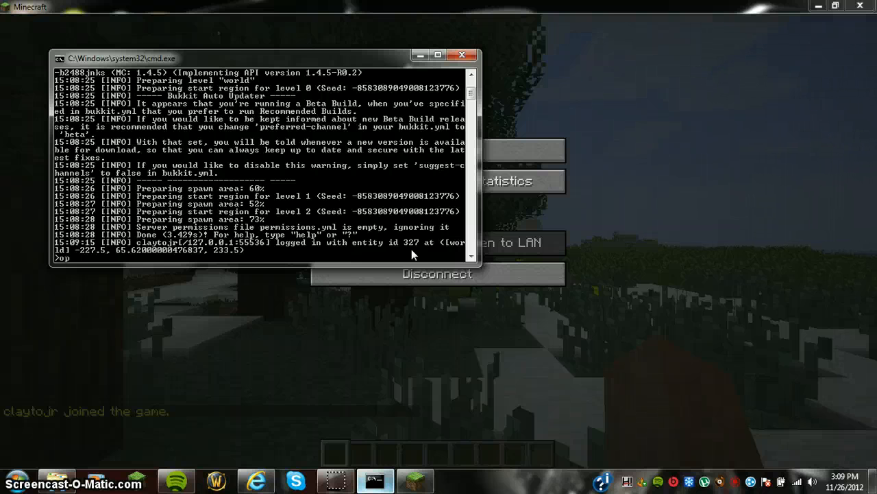
text( claytojr)
key(Return)
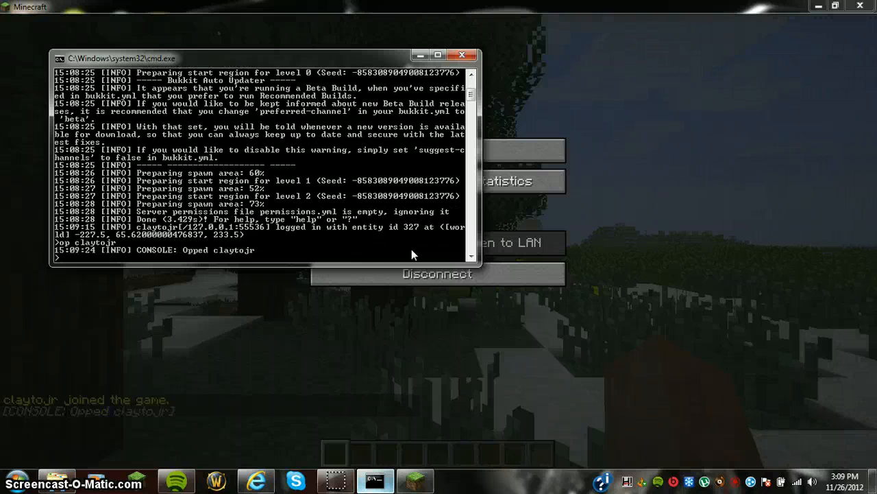
- Return to the game and fly around the world to look over the snowy forest and the village
click(349, 325)
key(Escape)
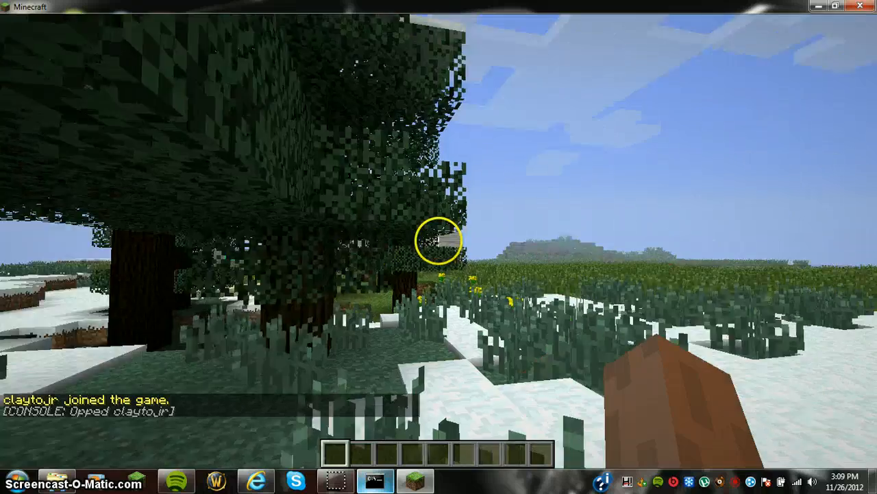
key(w)
key(w)
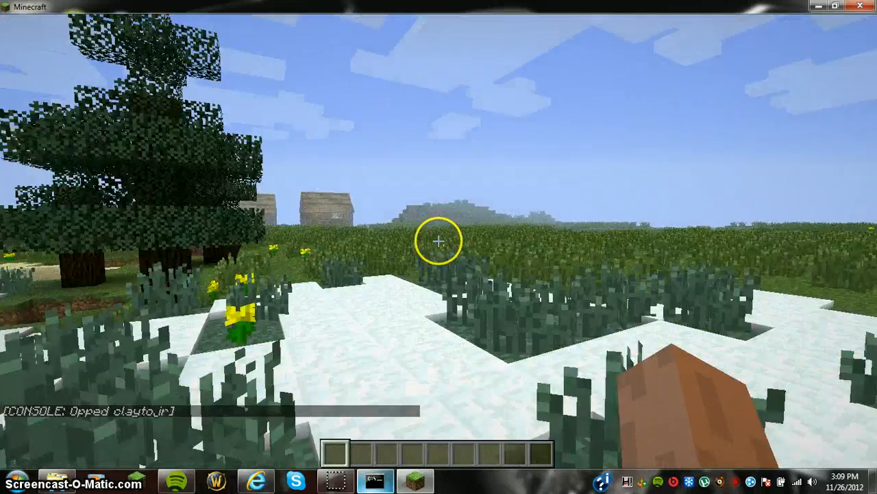
key(space)
key(space)
key(w)
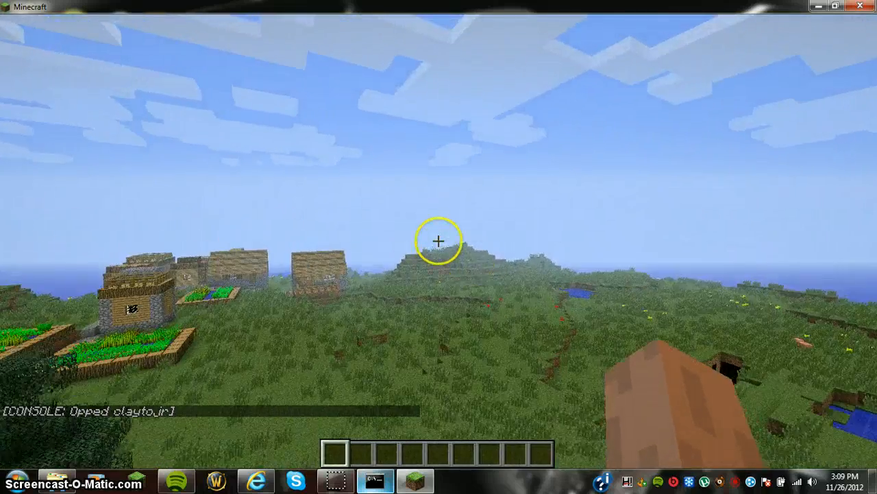
key(w)
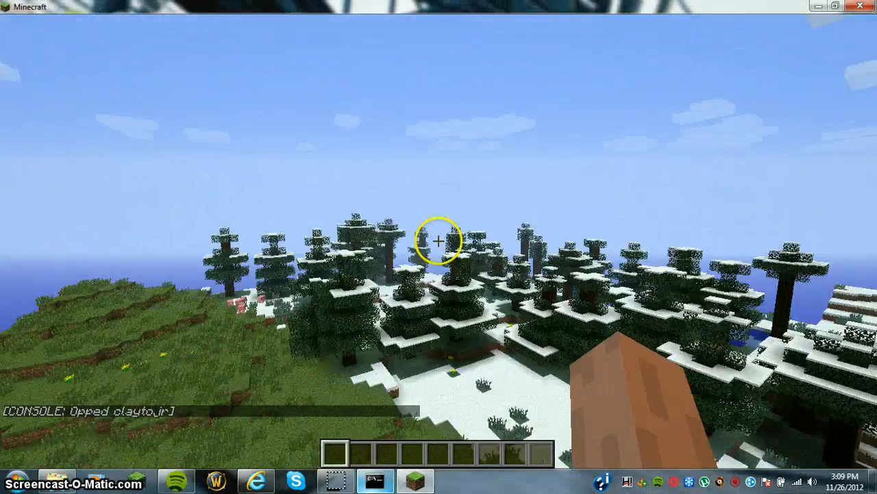
key(w)
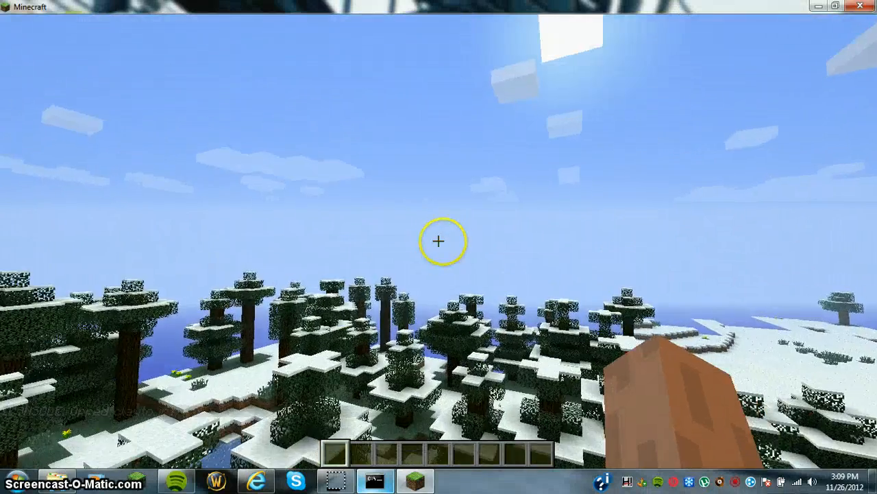
key(w)
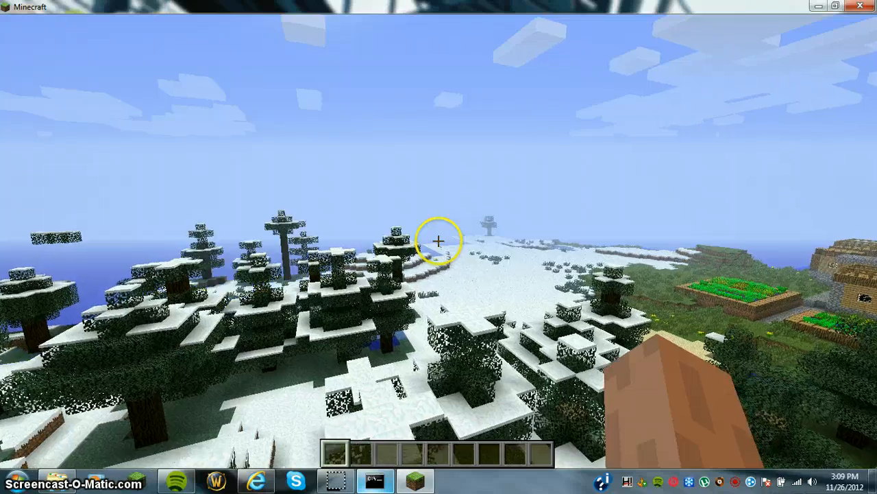
key(w)
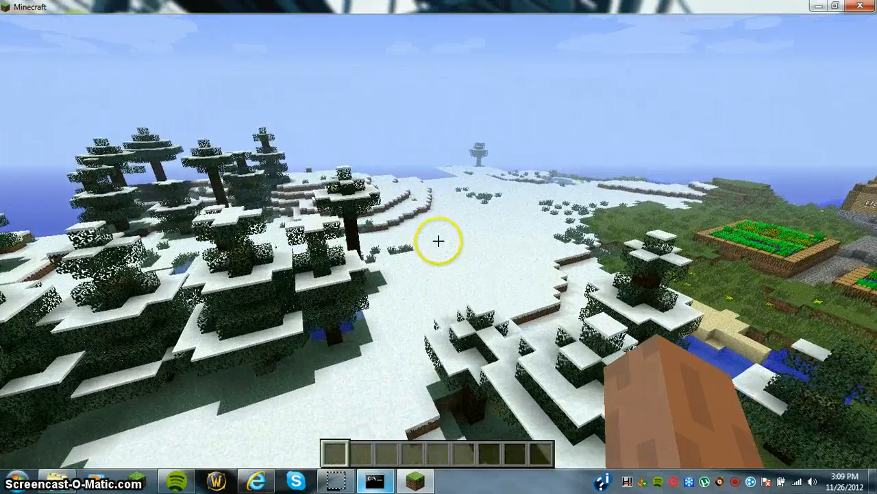
key(w)
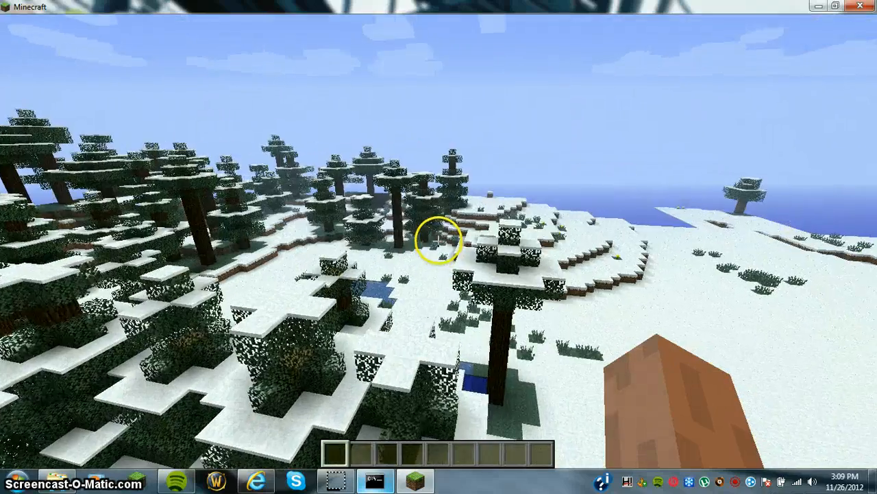
key(w)
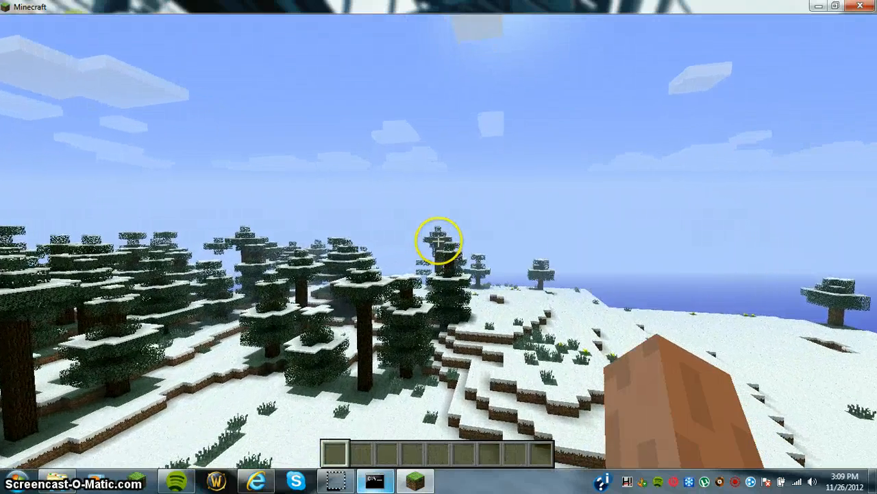
key(w)
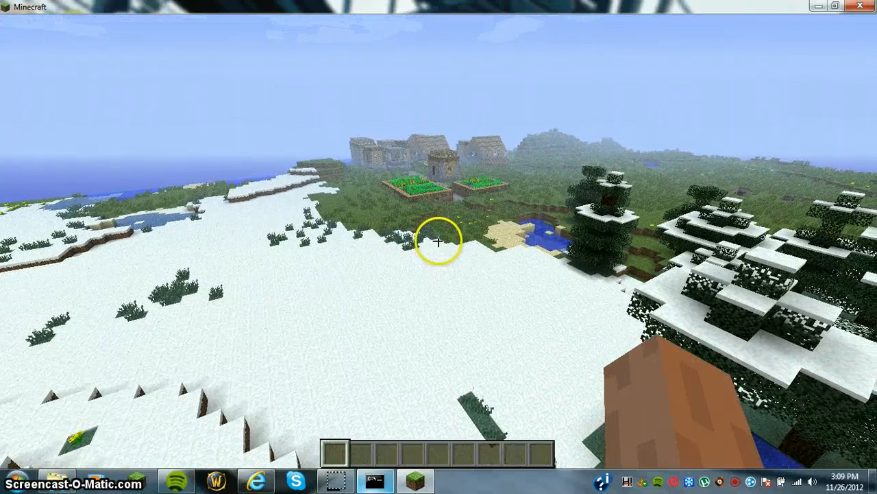
key(w)
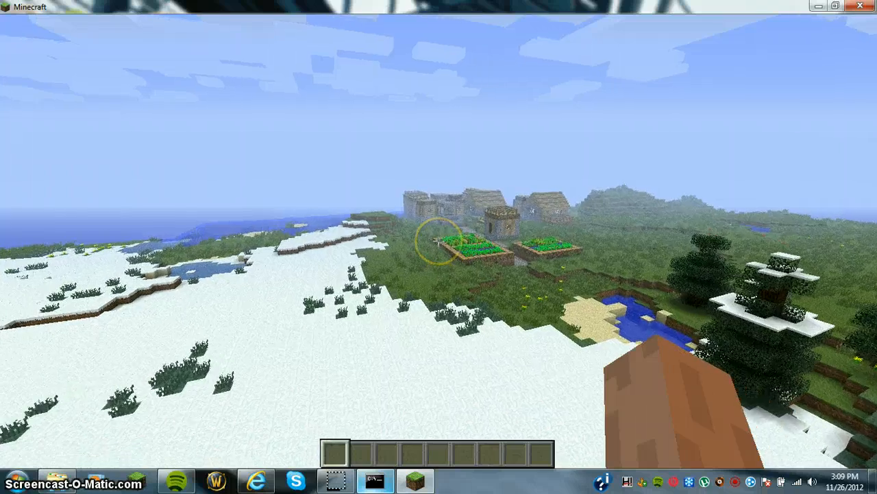
- Disconnect from the server and close Minecraft
key(Escape)
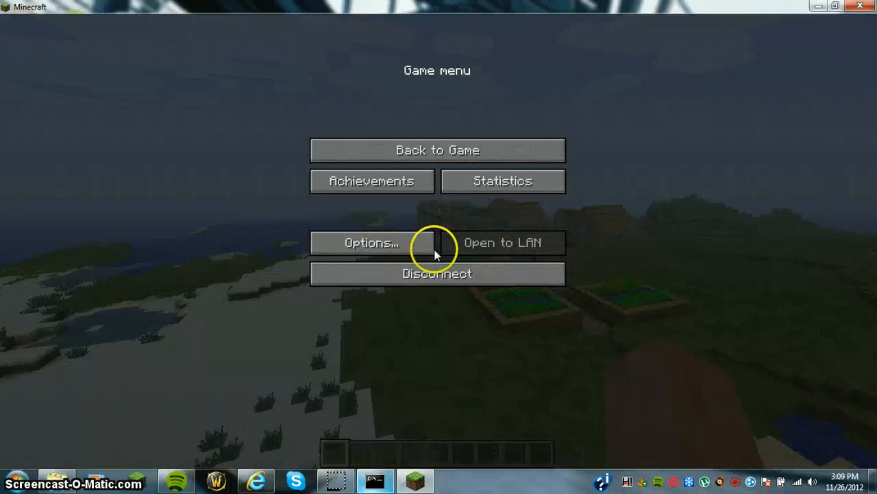
click(423, 278)
click(862, 6)
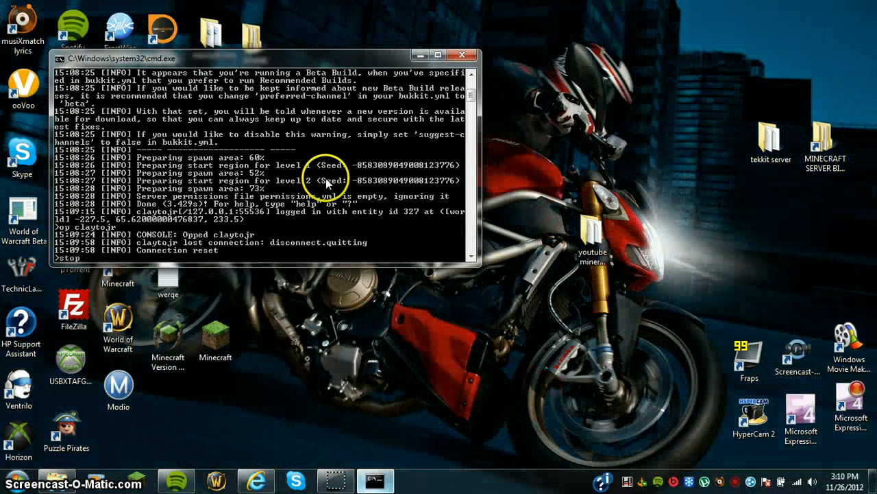
- Shut down the server with the stop command in its console and dismiss the console window
key(Return)
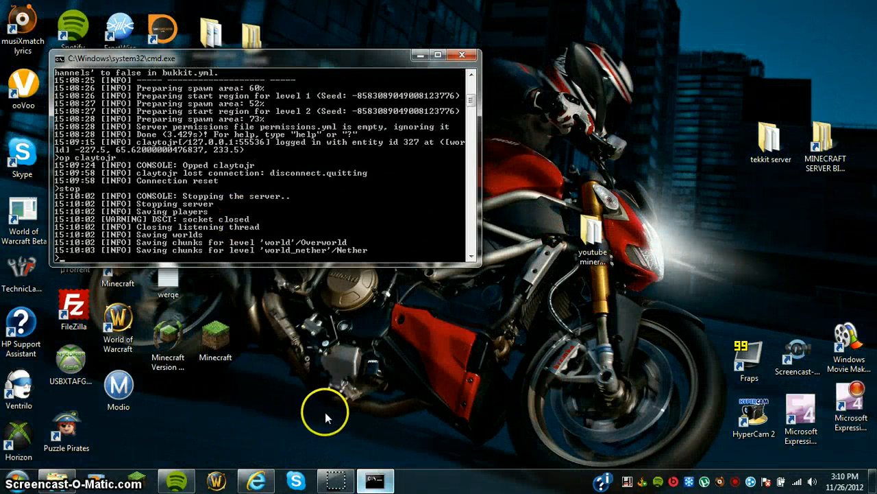
key(Return)
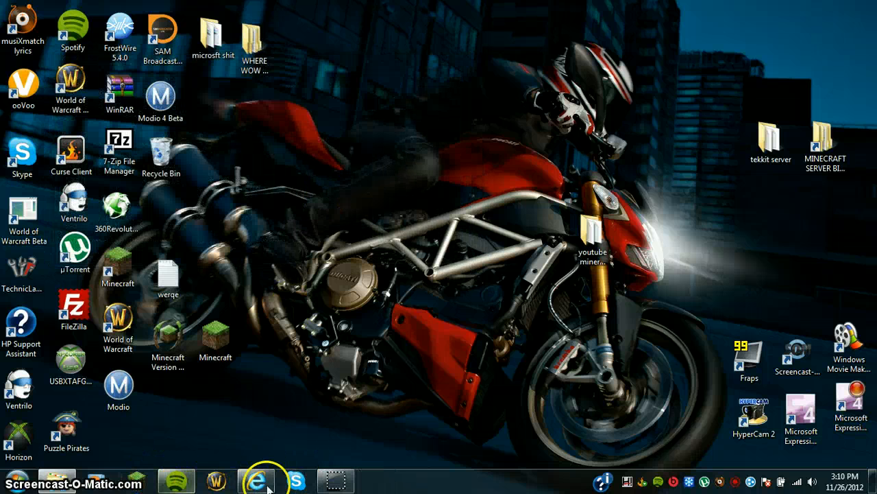
- Switch to Internet Explorer and load the router's login page at 192.168.1.1
click(267, 487)
click(170, 28)
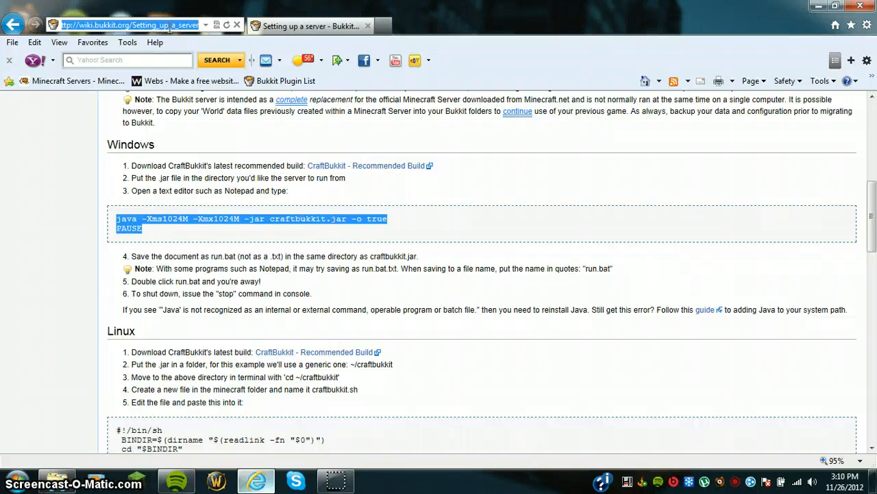
text(192.168.1.1/)
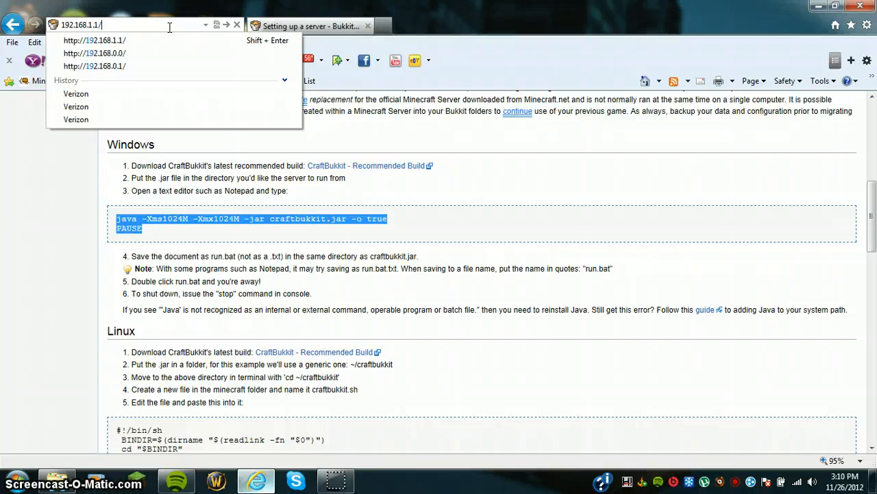
key(Return)
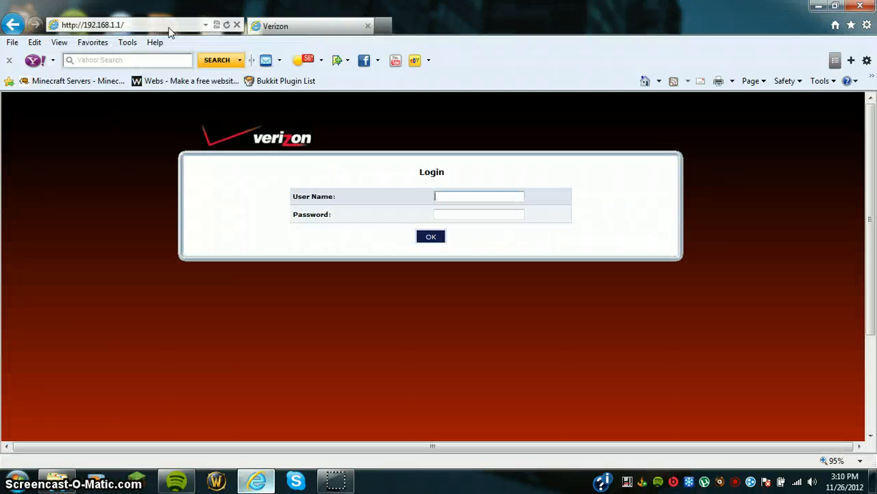
- Log in to the Verizon router with the user name admin and the router password
click(467, 196)
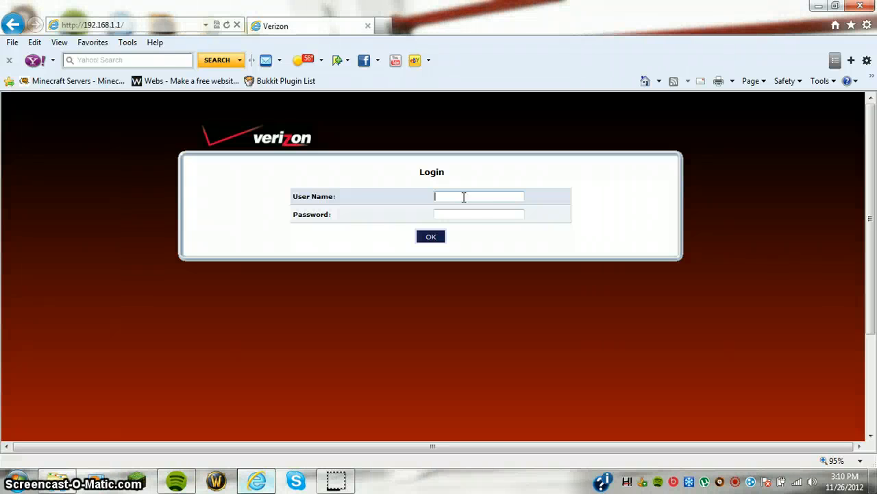
click(459, 212)
text(admin)
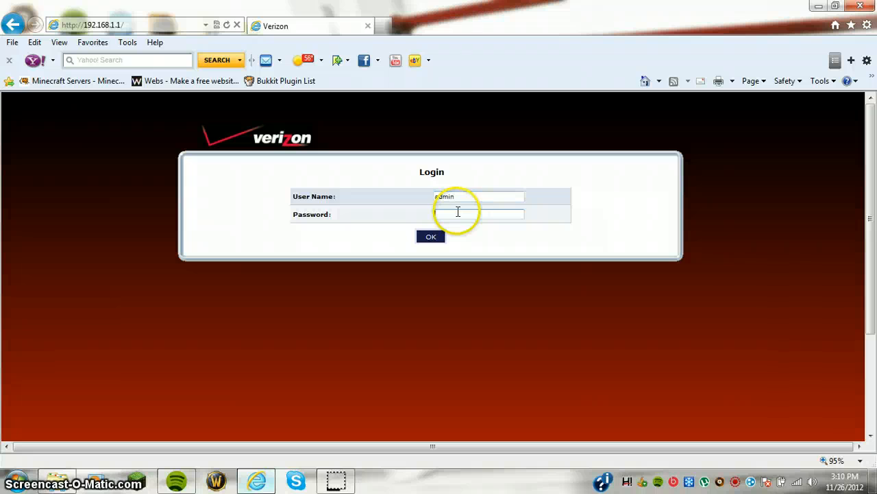
key(Tab)
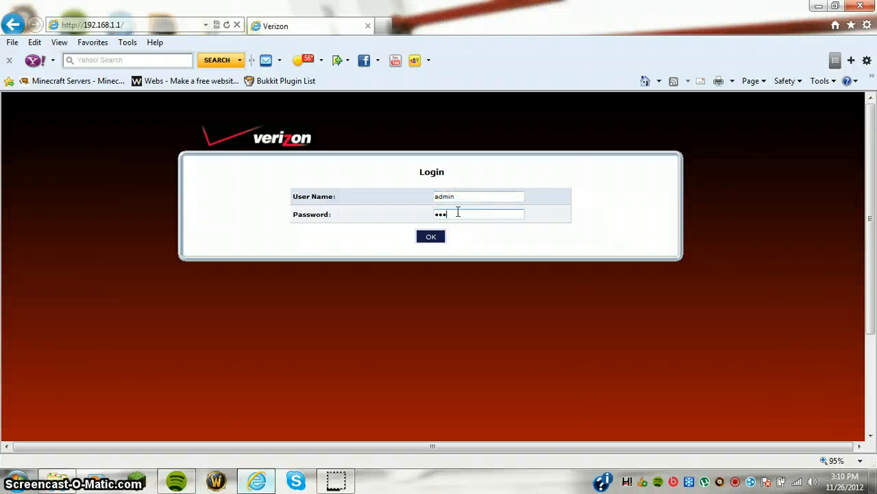
text(****)
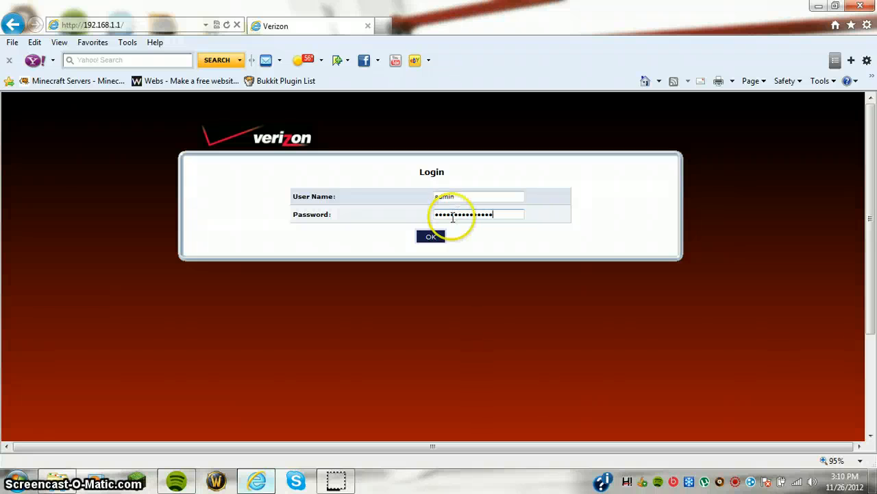
click(431, 236)
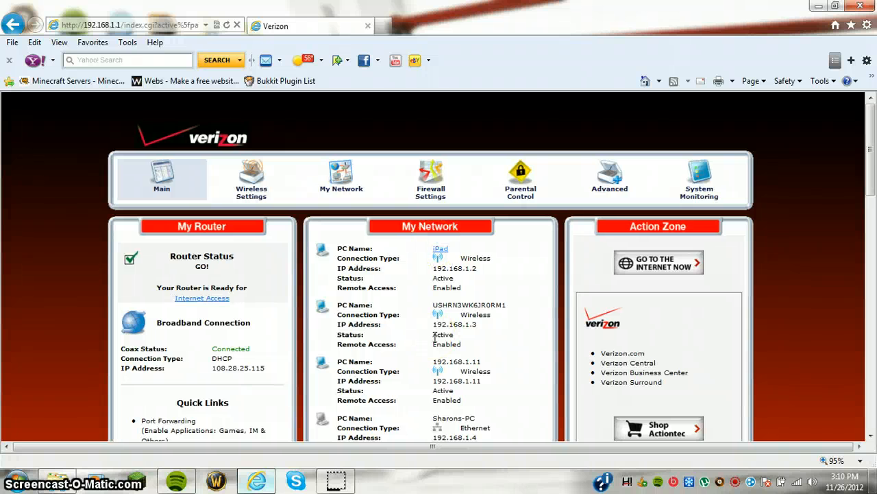
- Open the router's Port Forwarding page and choose 192.168.1.11 as the device for a new rule
scroll(405, 362, down, 5)
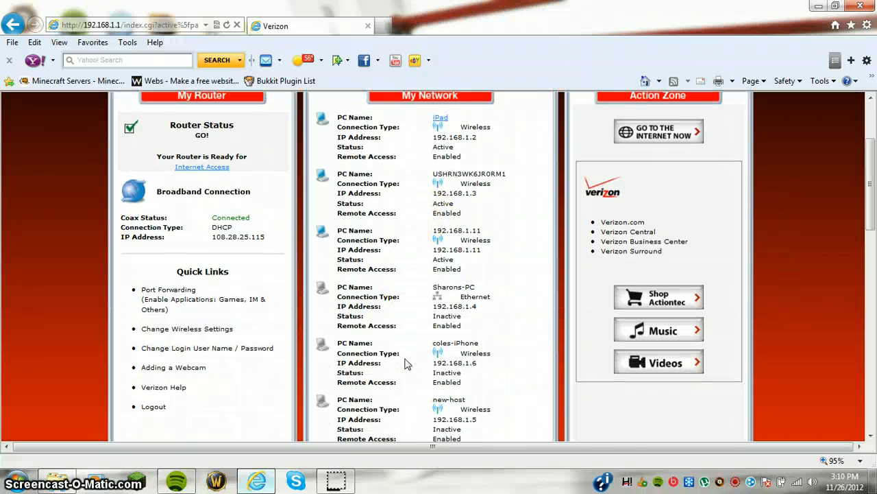
scroll(405, 363, down, 4)
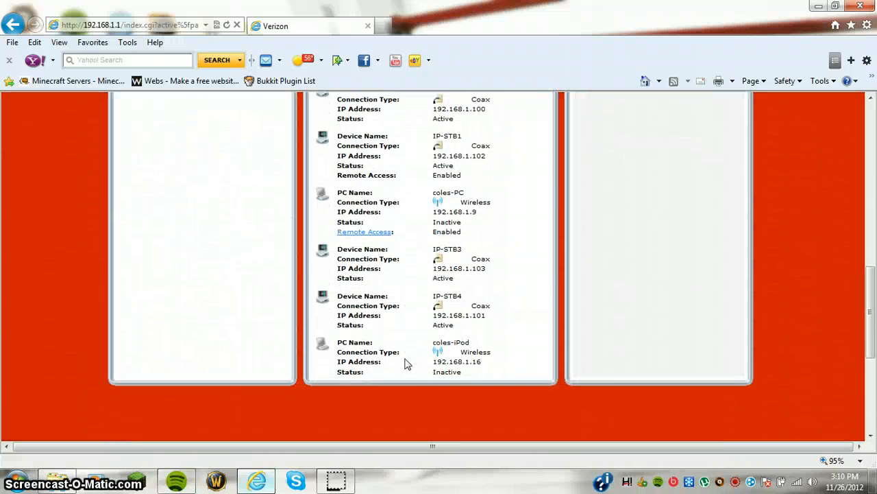
scroll(405, 364, up, 9)
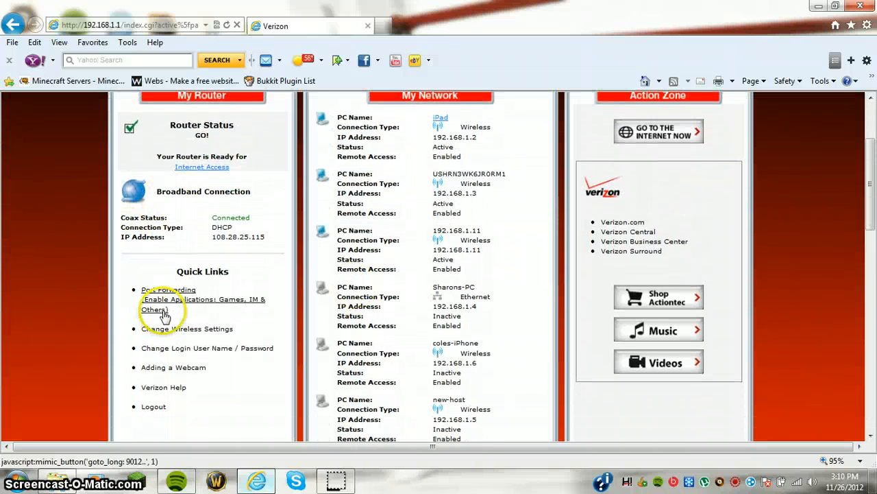
drag(212, 237, 243, 237)
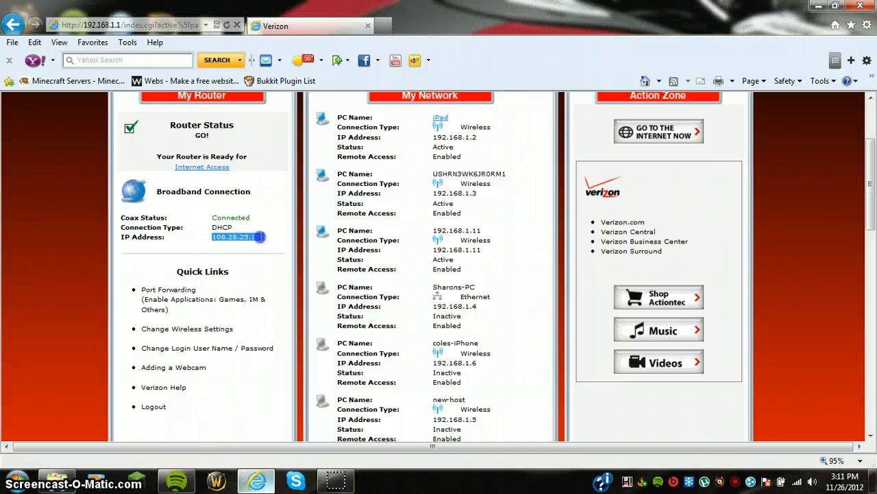
click(211, 240)
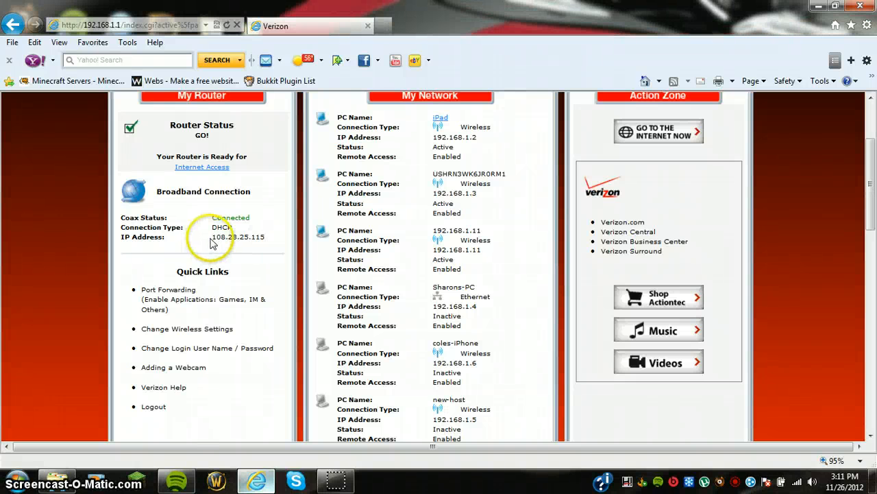
click(199, 302)
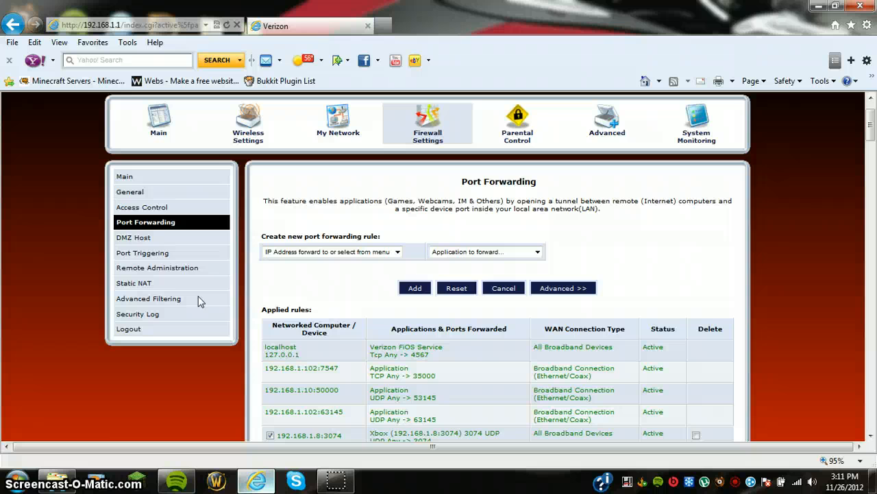
click(194, 296)
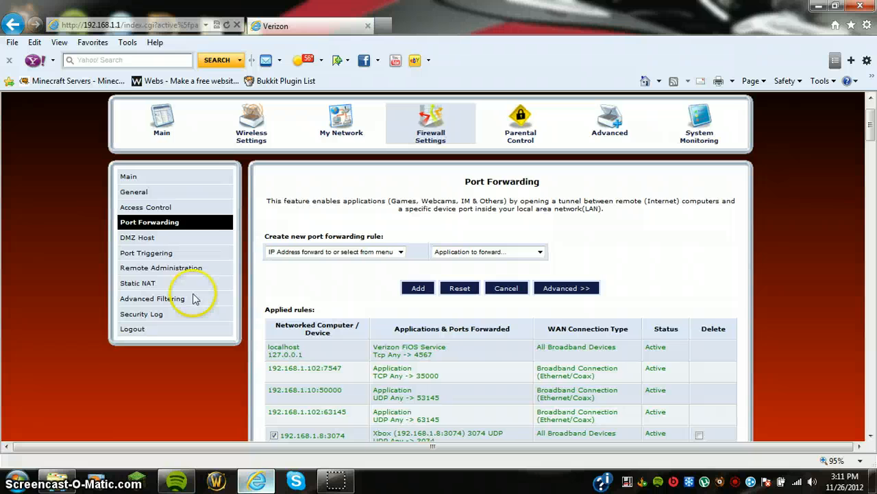
click(305, 251)
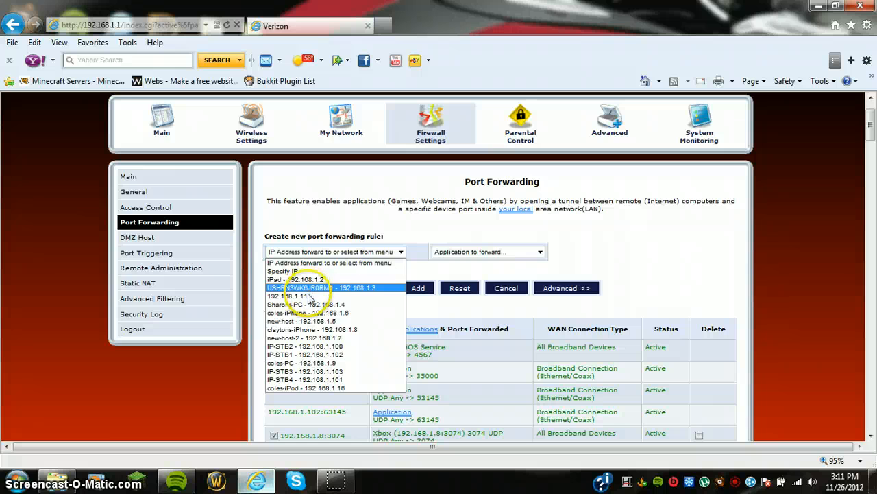
click(310, 296)
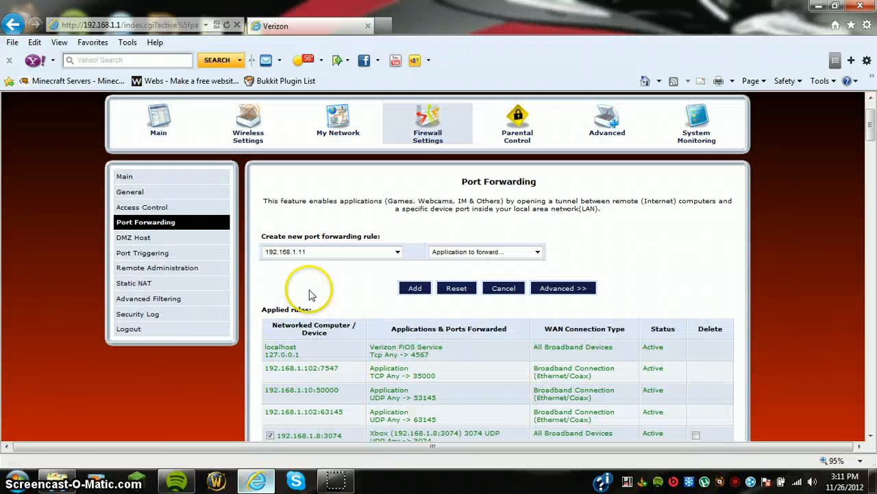
- Run ipconfig in a Windows command prompt, check the wireless adapter's IPv4 address, and return to the router page
click(18, 480)
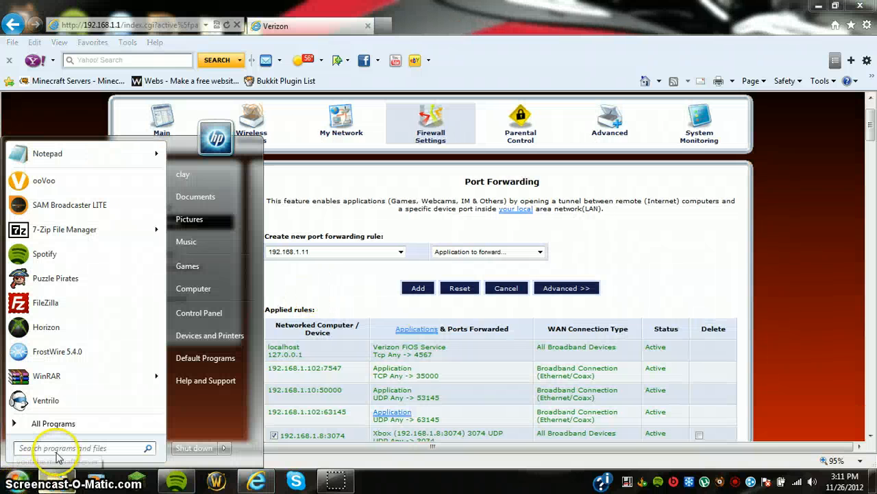
text(cmd)
click(60, 172)
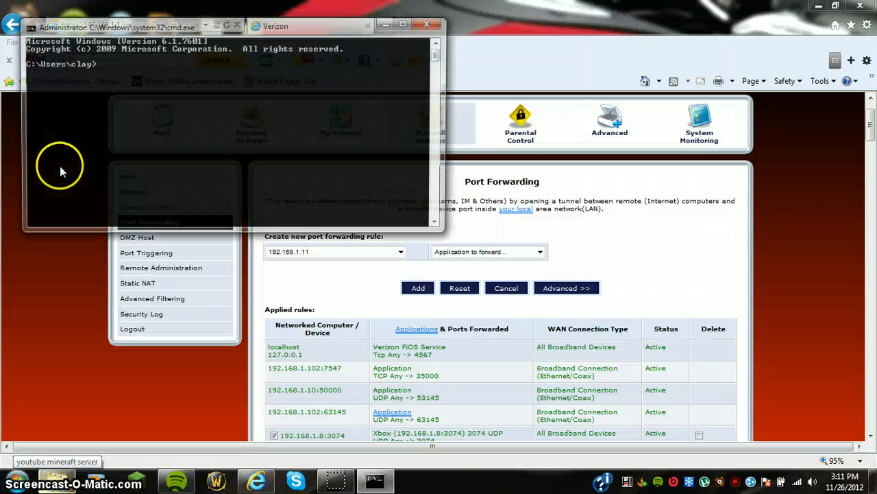
text(ip)
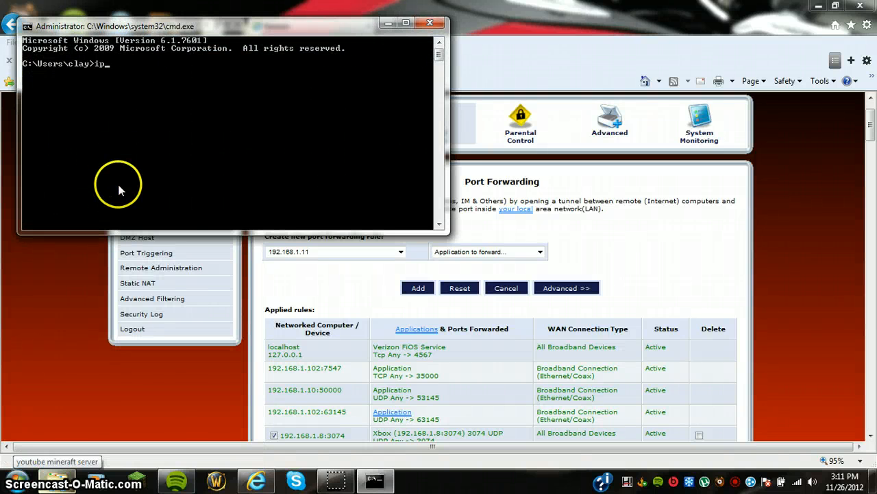
text(config)
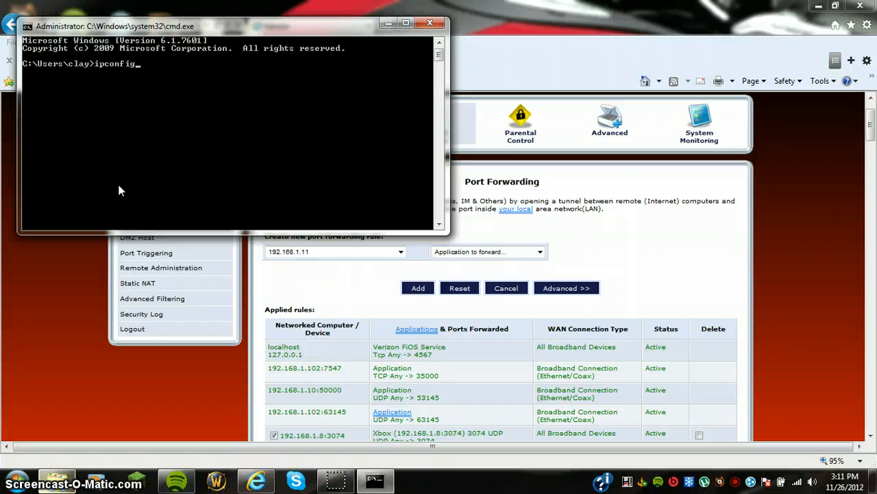
key(Return)
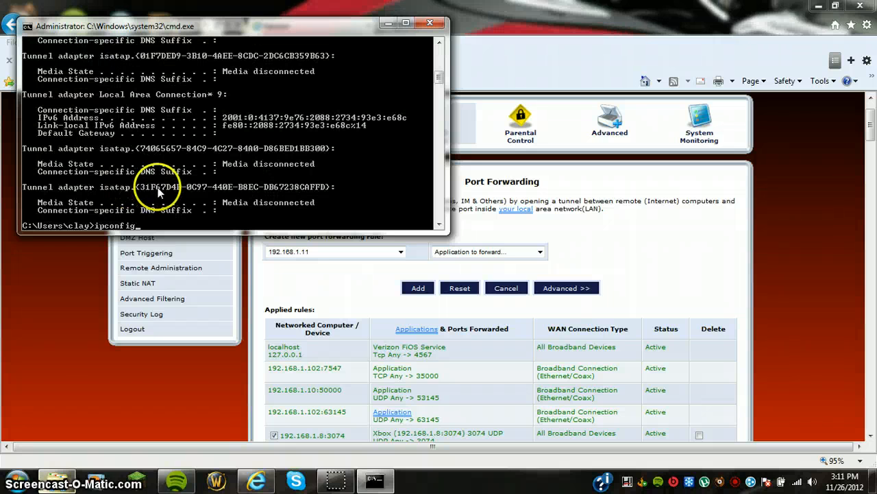
click(438, 61)
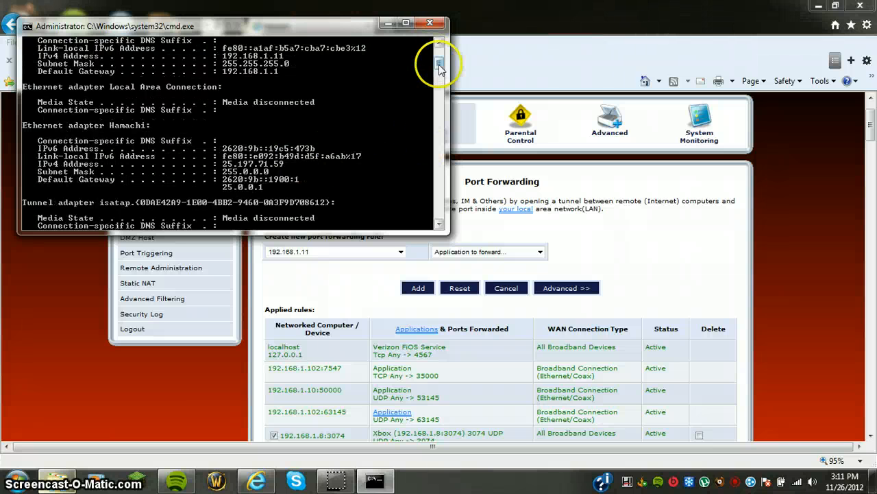
scroll(439, 63, up, 1)
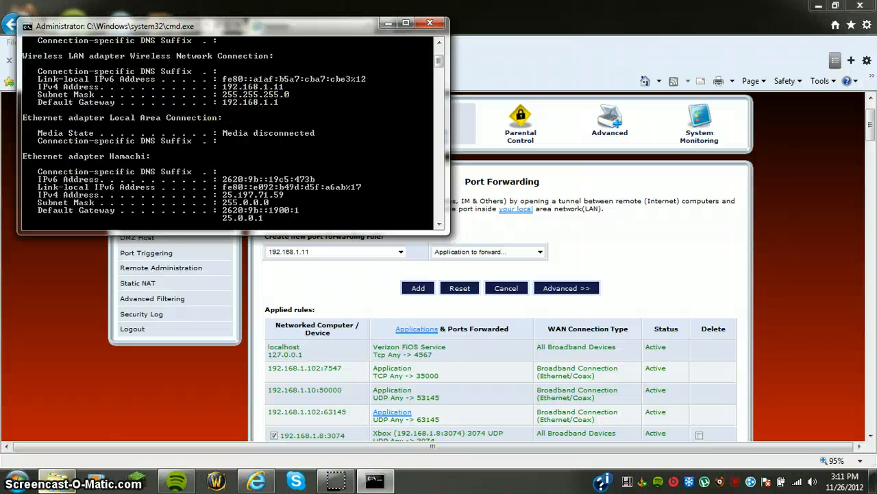
click(137, 9)
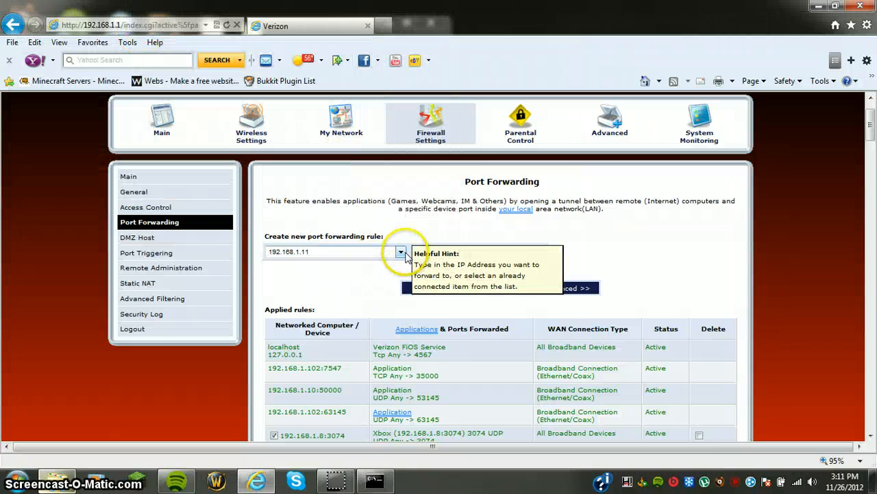
- Try to add a Custom Ports rule forwarding TCP port 25563 to 192.168.1.11, and return to the rule form
click(456, 253)
click(491, 271)
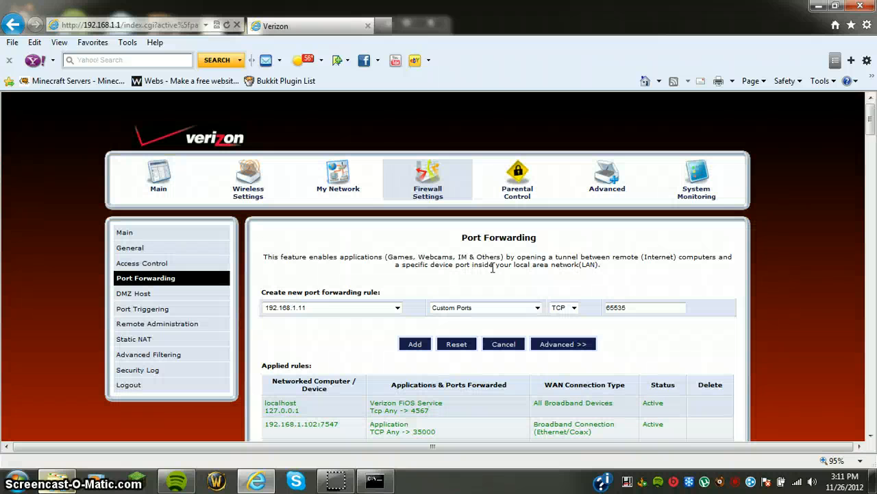
click(577, 308)
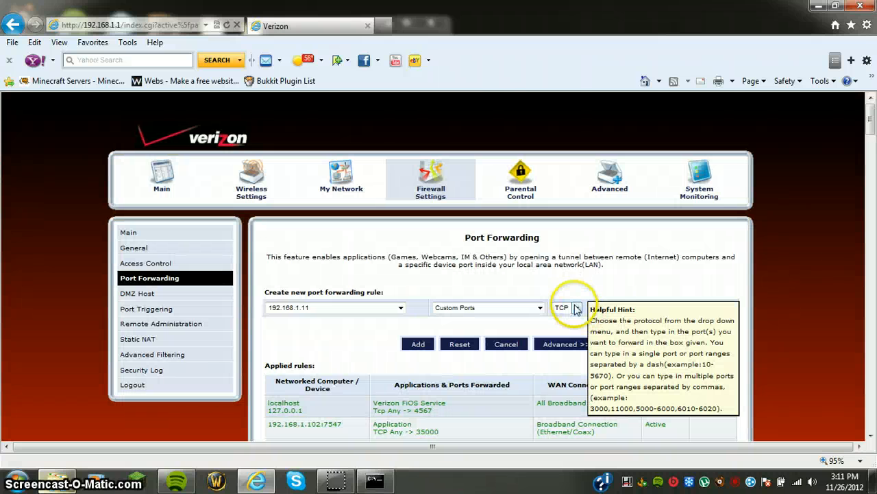
click(575, 308)
click(628, 309)
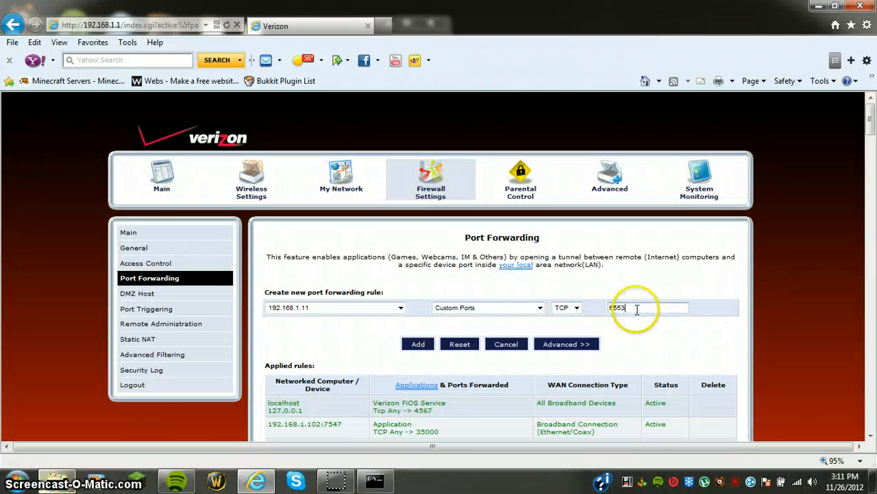
key(BackSpace)
key(BackSpace)
key(BackSpace)
key(BackSpace)
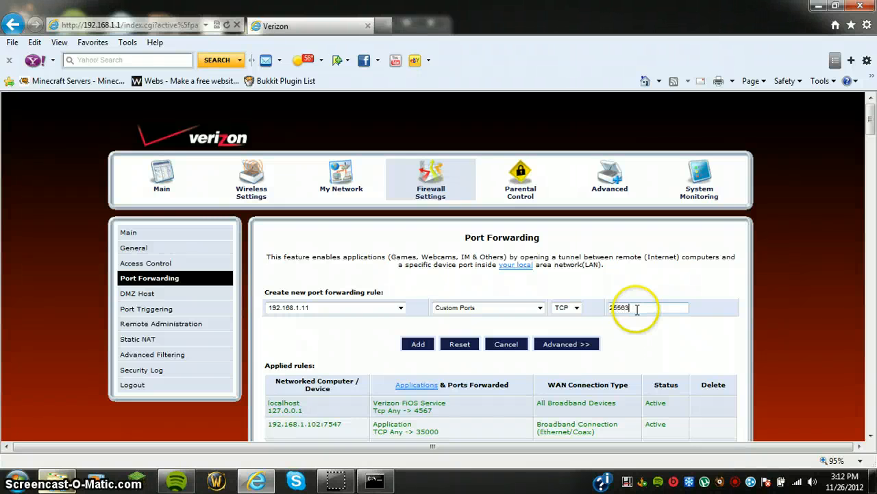
click(406, 348)
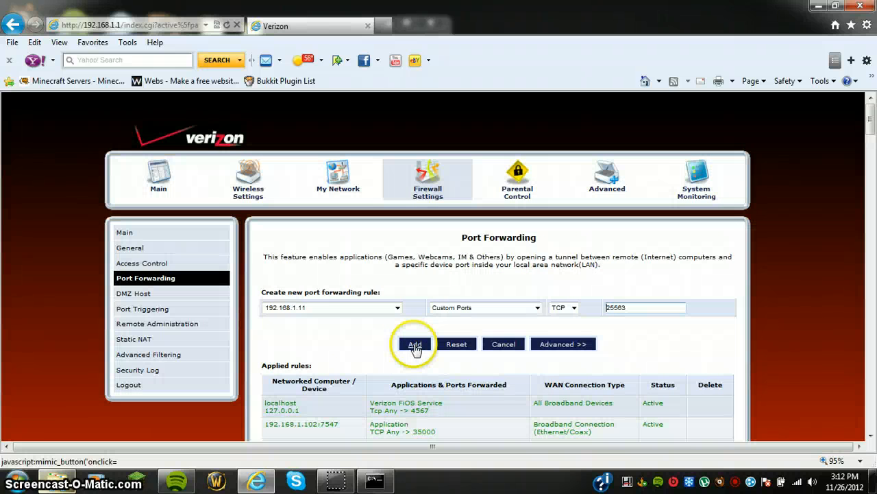
click(416, 348)
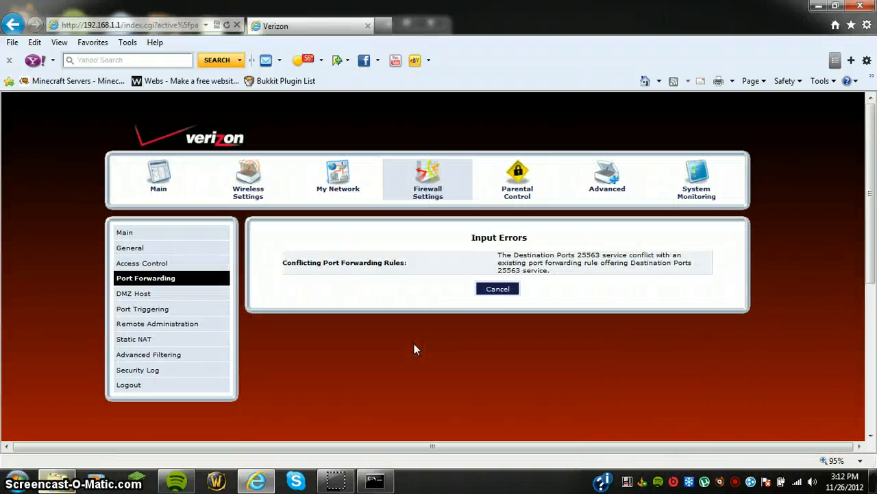
click(507, 289)
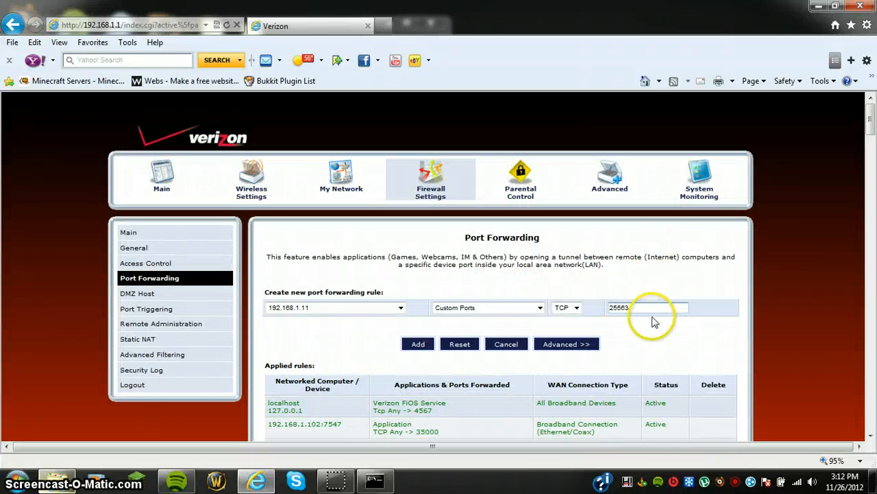
- Change the new rule's port to 25562 and add it to the port forwarding rules
click(646, 310)
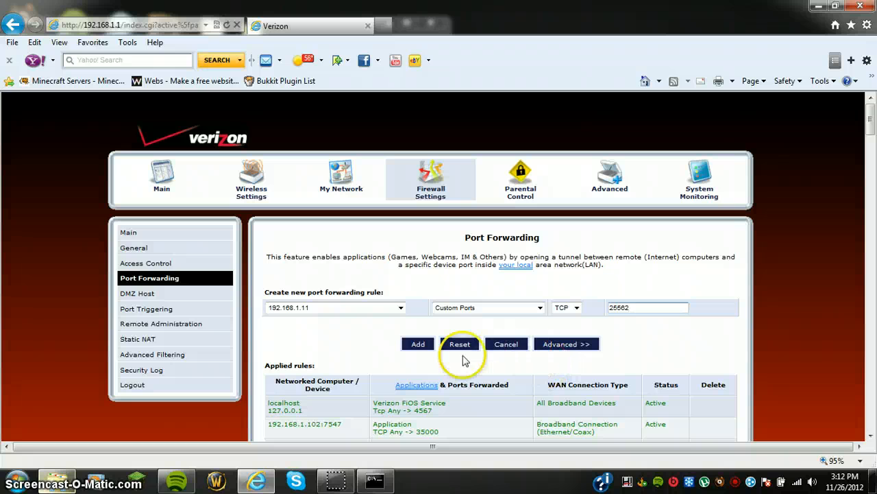
click(418, 344)
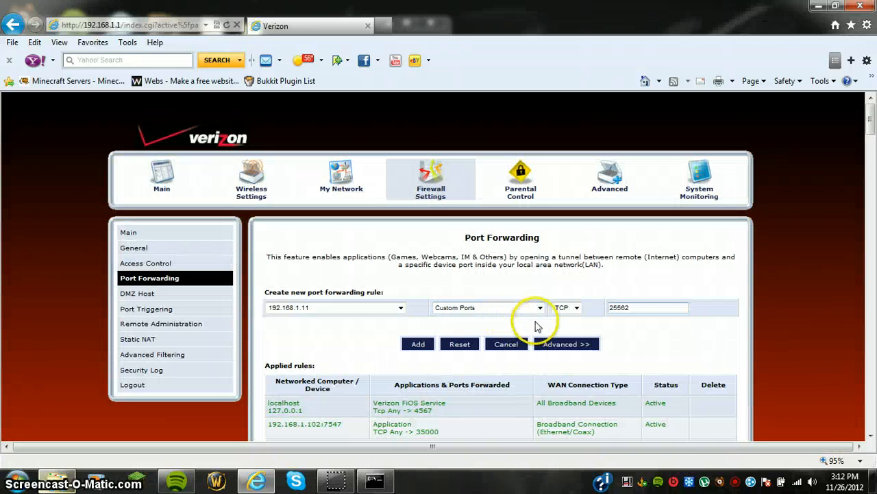
- Disable the applied port forwarding rule for 192.168.1.11 with destination port 25562 and apply the rule changes
scroll(363, 336, down, 1)
scroll(363, 346, down, 12)
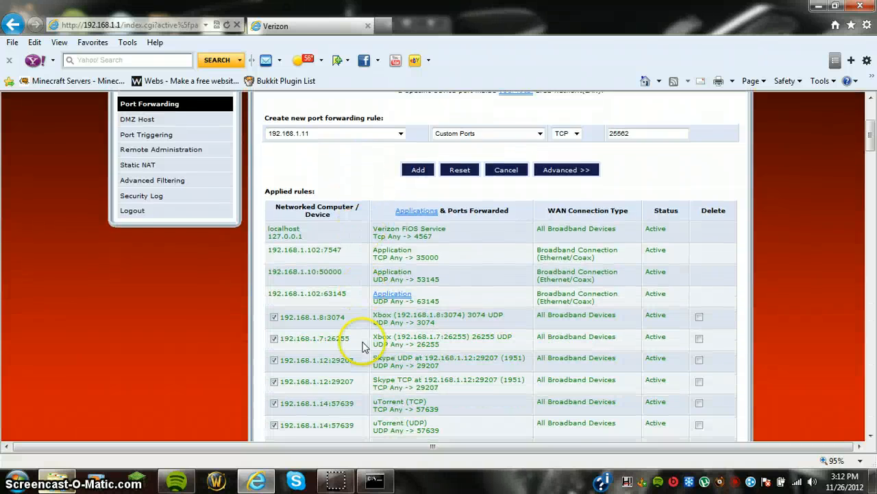
scroll(363, 347, down, 2)
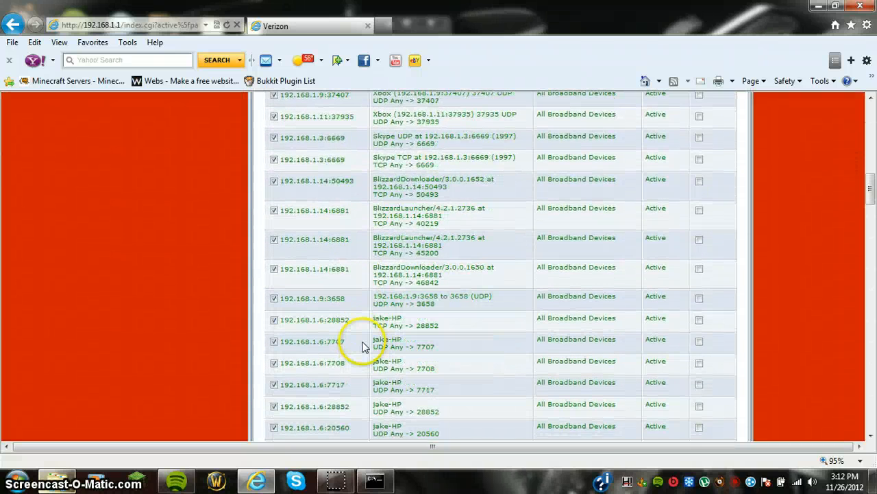
scroll(364, 346, down, 5)
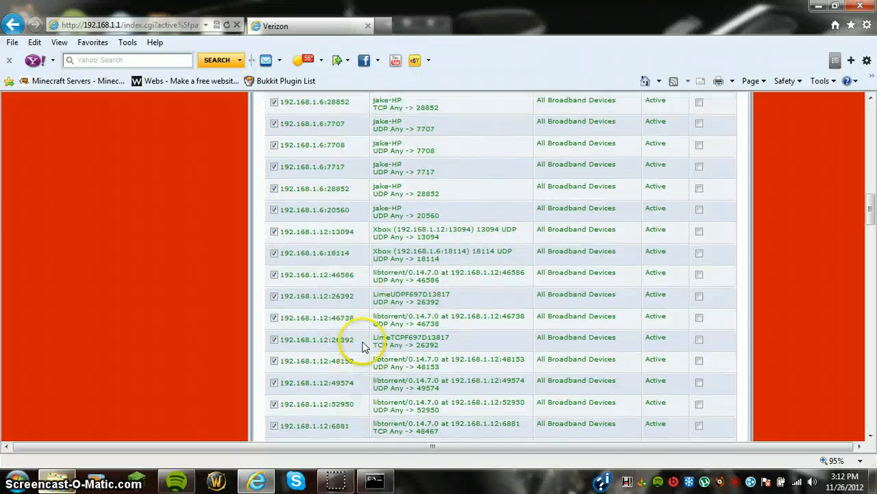
scroll(340, 290, down, 8)
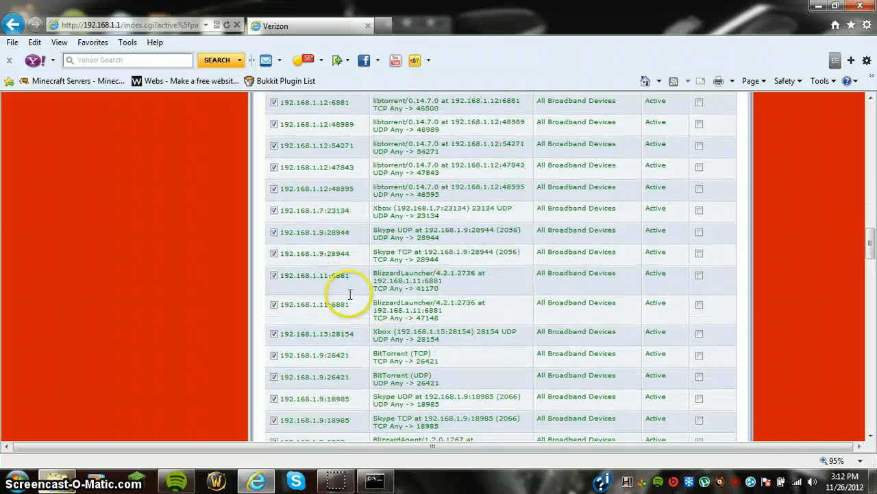
scroll(346, 295, up, 6)
scroll(350, 298, down, 15)
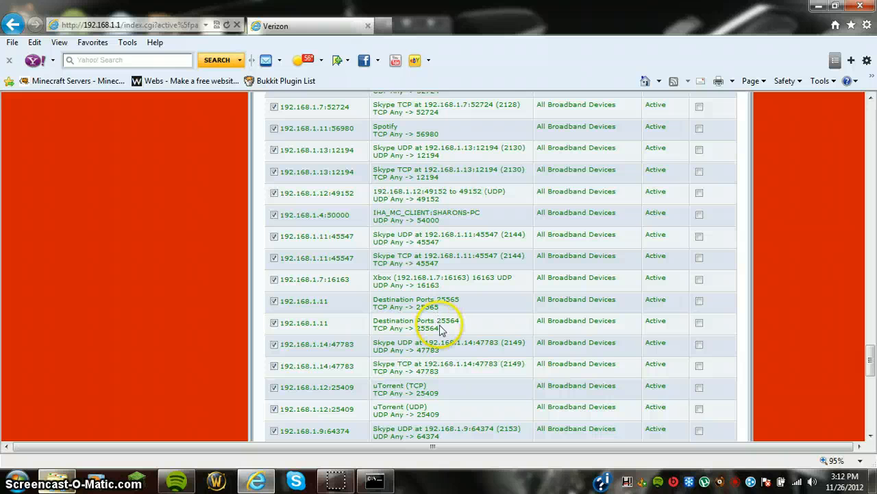
scroll(441, 330, down, 5)
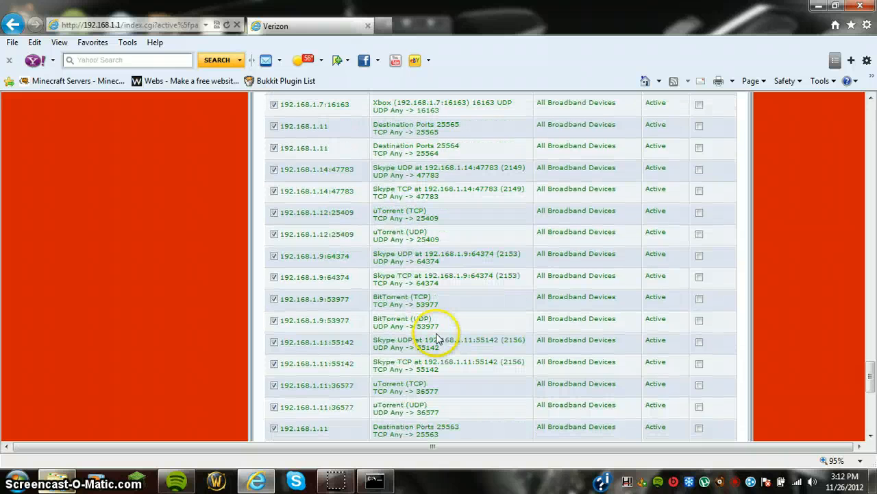
scroll(437, 338, down, 2)
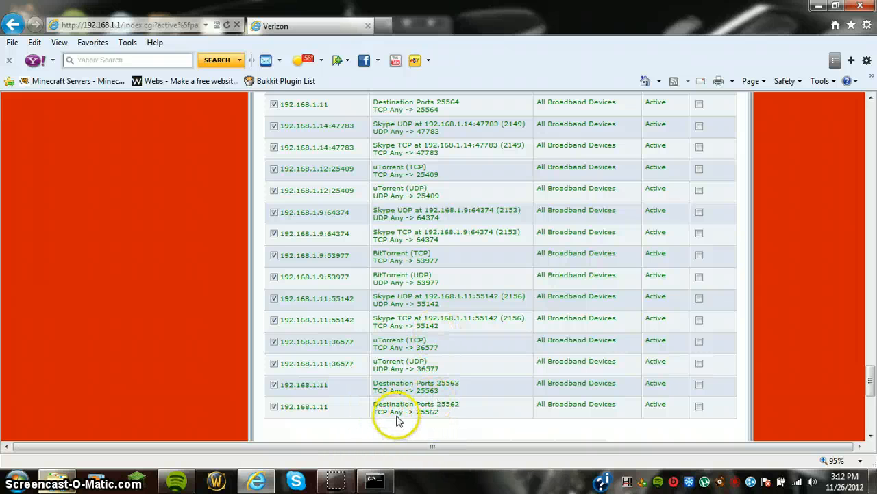
click(274, 406)
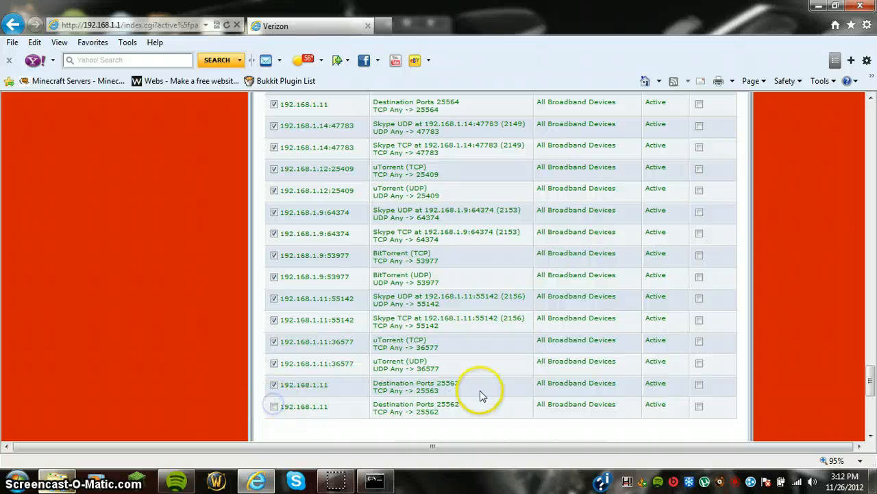
scroll(483, 409, down, 1)
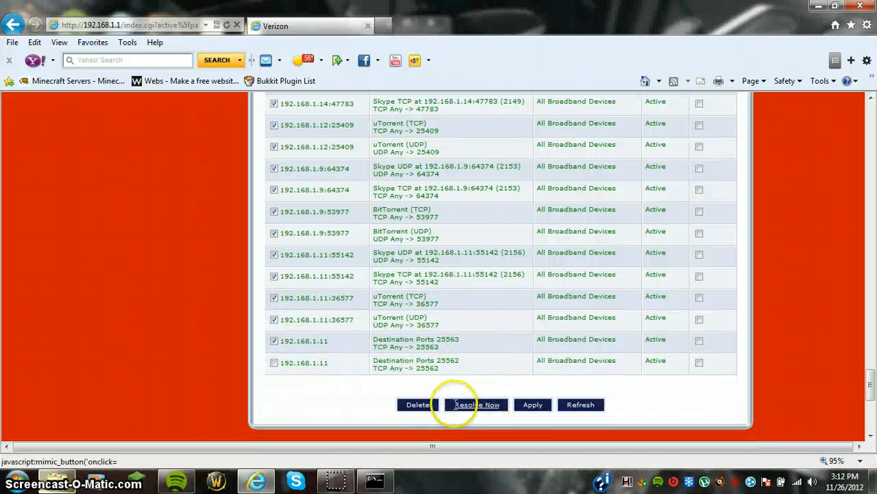
click(538, 407)
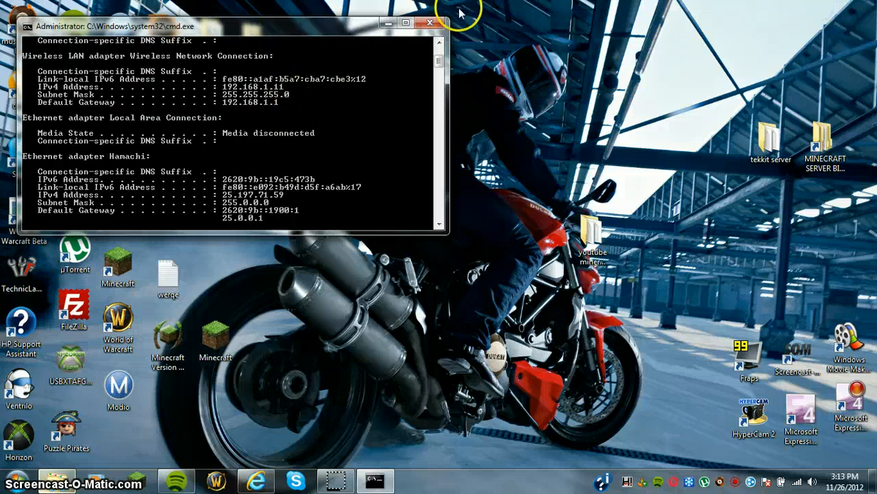
- Close the command prompt, open the youtube mineraft server folder, and check the server-port setting in the server properties file
click(430, 23)
click(55, 483)
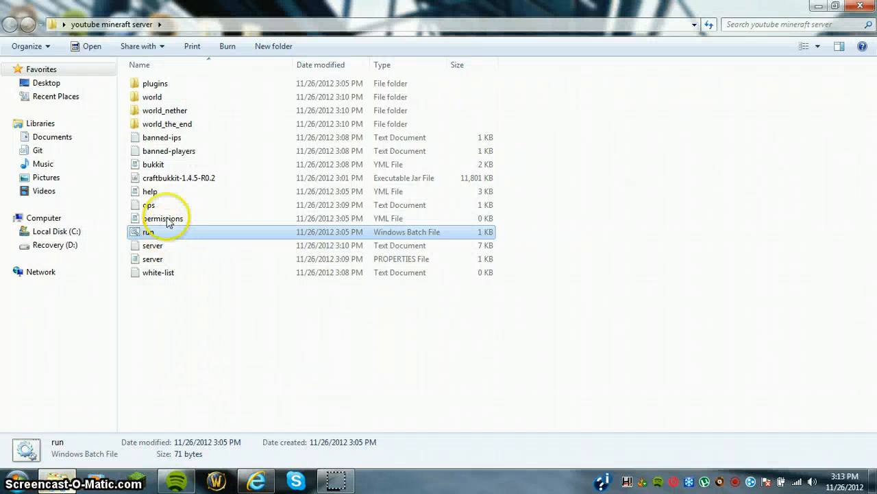
double_click(164, 259)
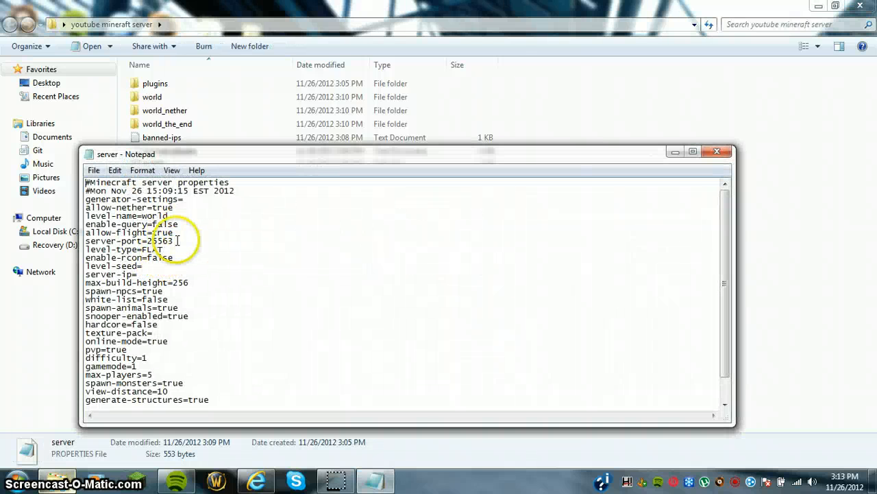
click(717, 151)
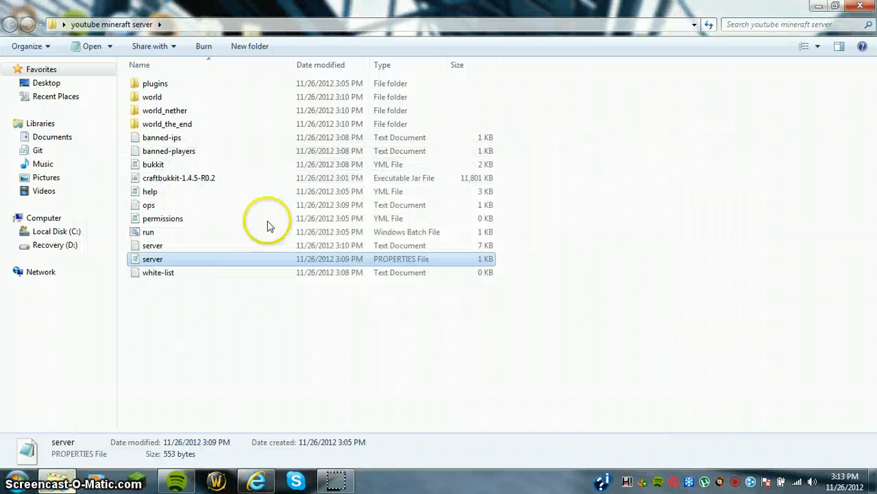
- Start the Minecraft server with the run batch file, and minimize its console and the folder window
double_click(194, 232)
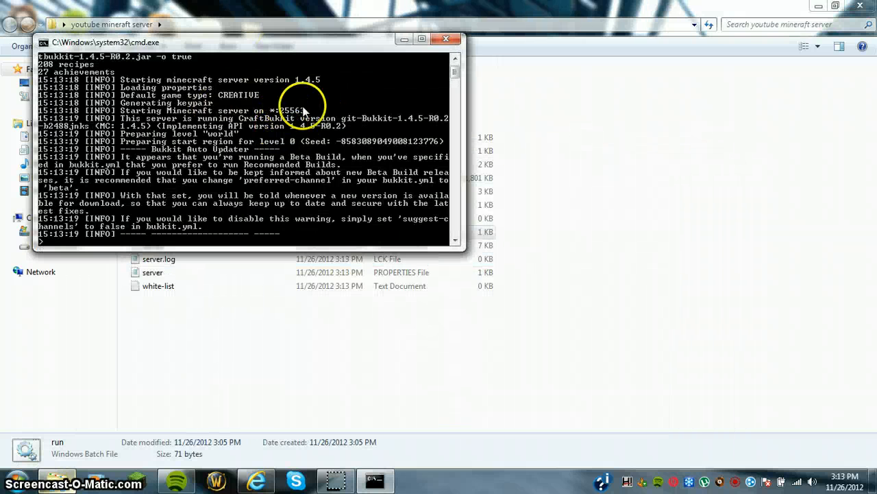
click(404, 39)
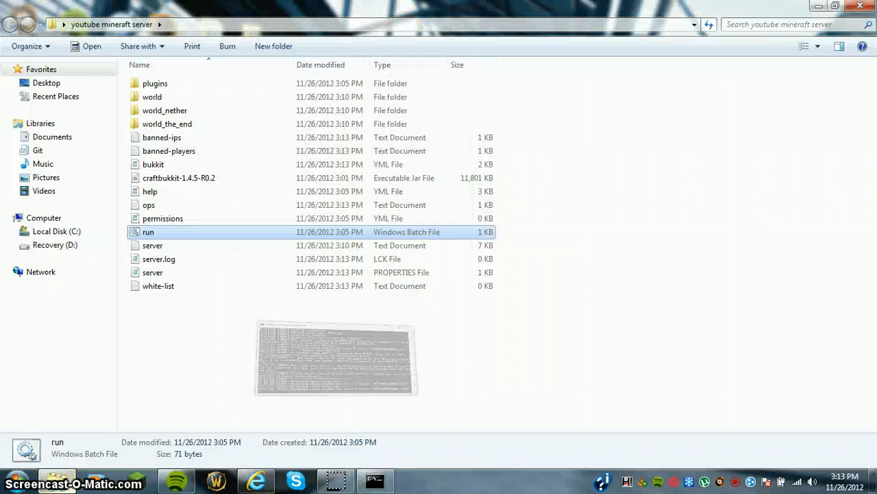
click(817, 7)
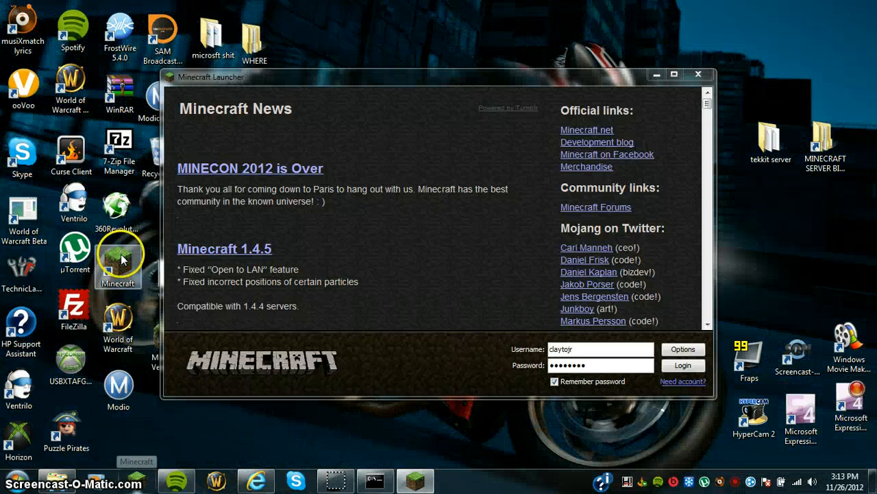
- Close the extra v12.2 launcher, move the Minecraft Launcher with the news page aside, and open a second one
click(122, 258)
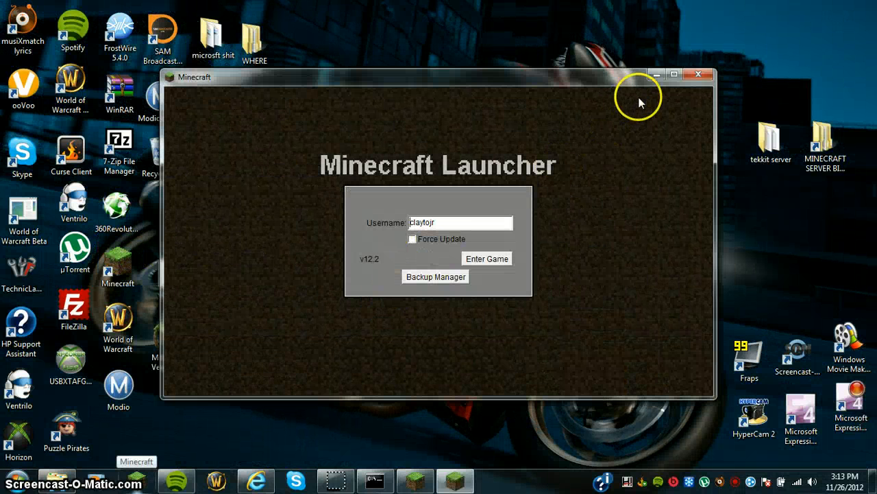
click(701, 75)
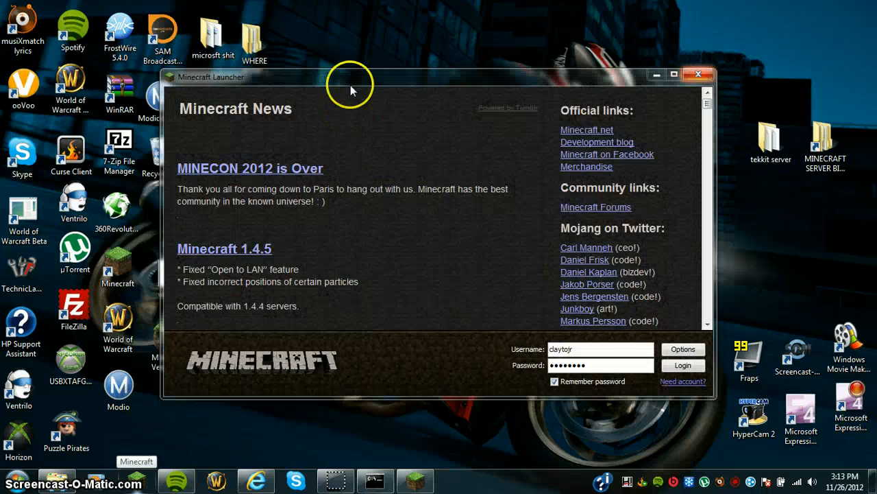
drag(354, 68, 708, 123)
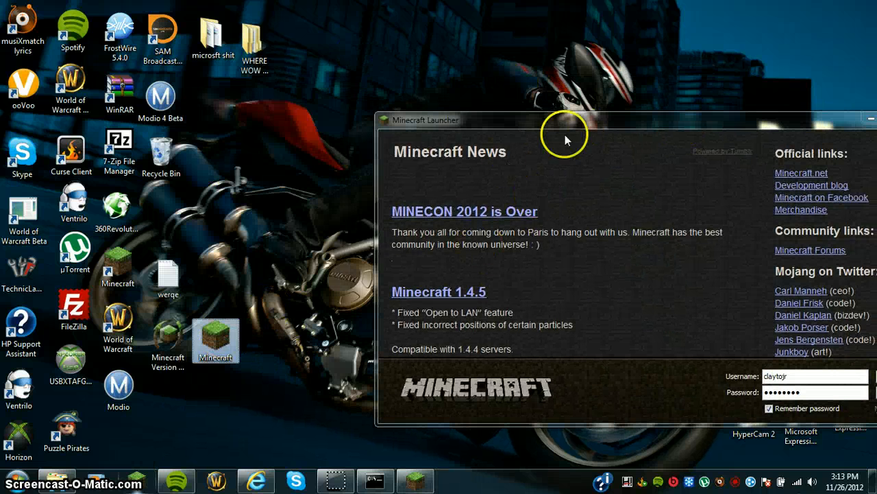
drag(546, 119, 486, 31)
click(222, 127)
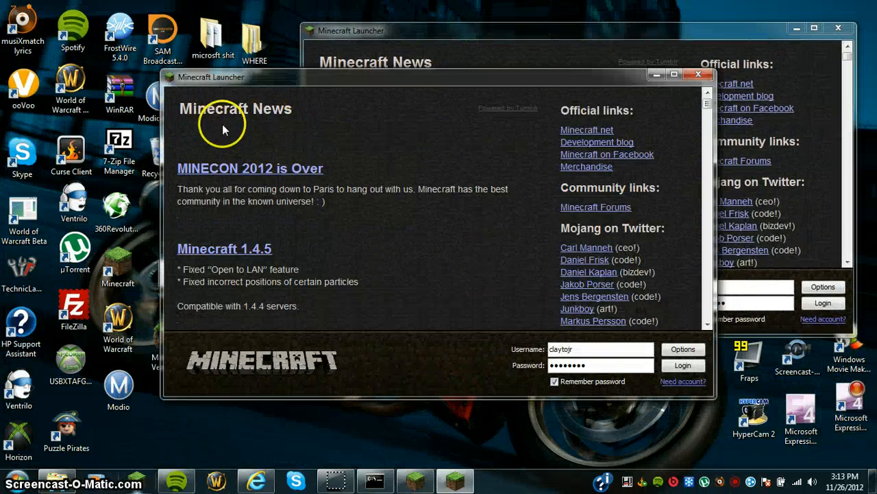
- Log in to the second launcher with the other account's username and password, retrying the login as needed
click(593, 349)
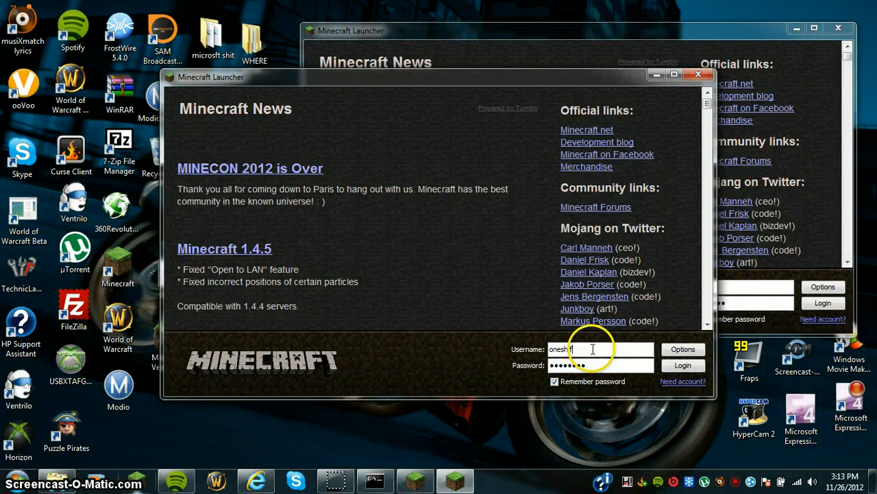
click(684, 366)
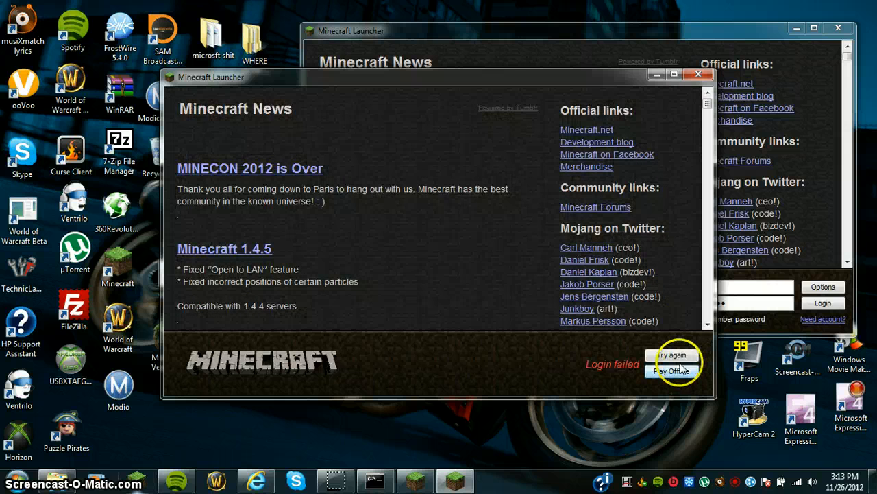
click(680, 358)
click(682, 364)
click(659, 356)
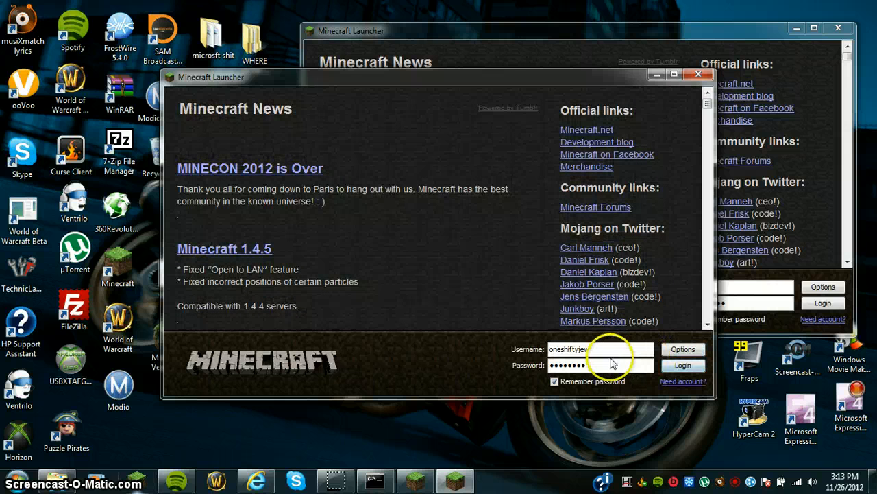
key(Return)
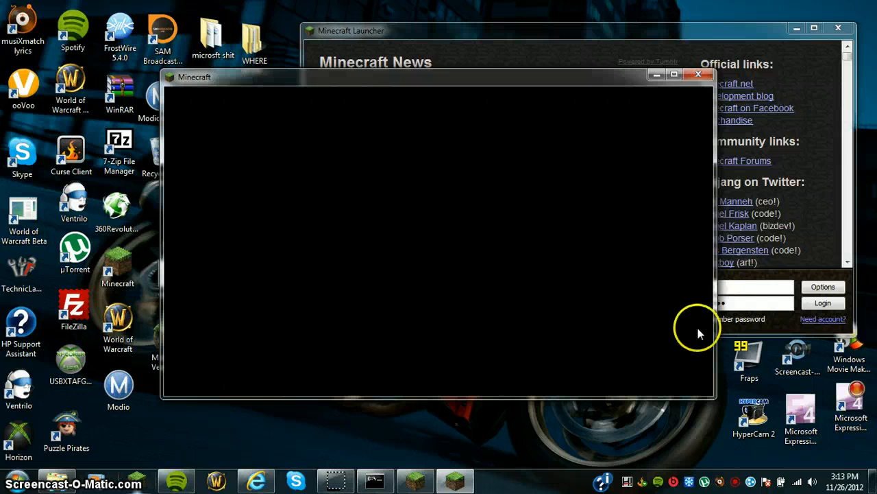
- Log in to the other launcher with its saved account, and bring the first started game window to the front
click(754, 300)
click(817, 304)
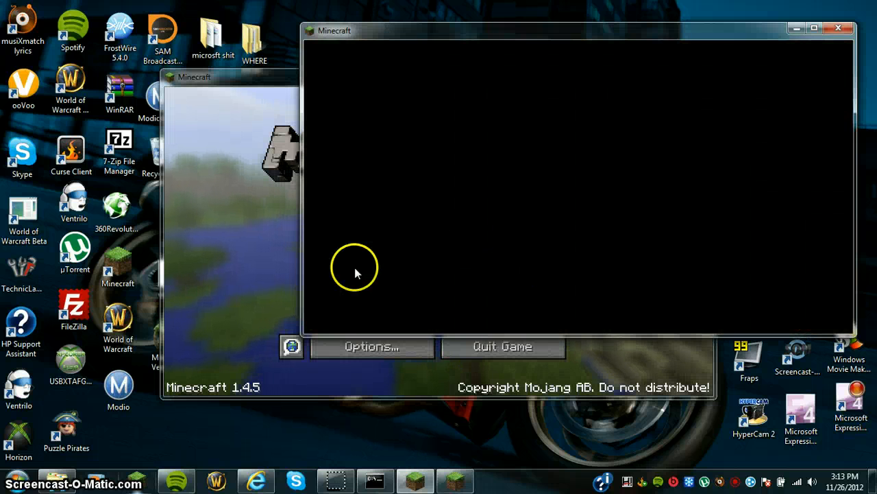
click(219, 258)
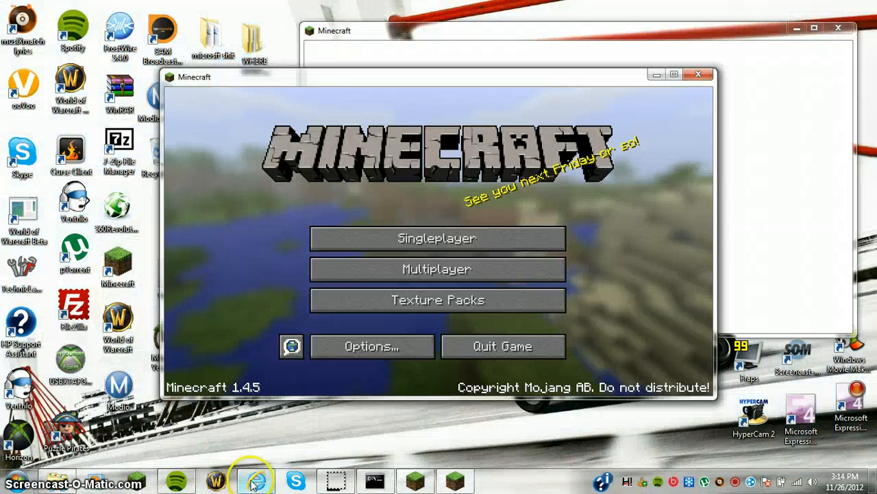
- Switch to Internet Explorer and go from the router page to google.com
click(256, 482)
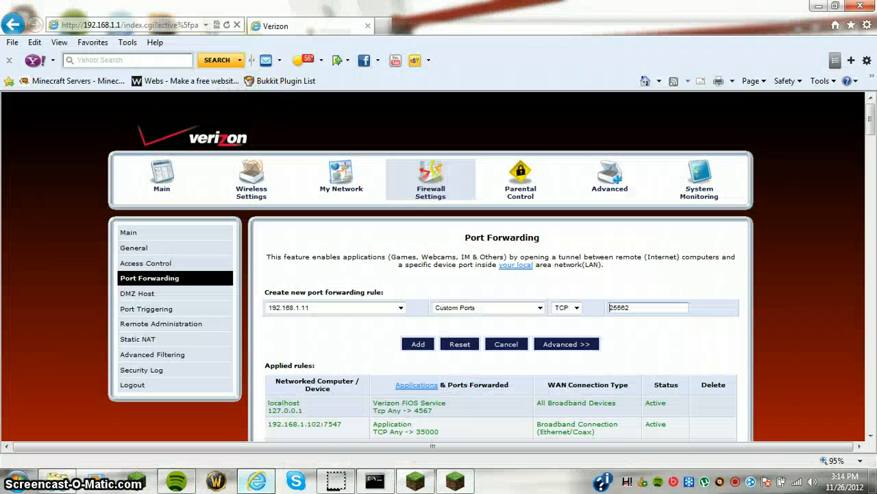
click(160, 26)
text(google.com/)
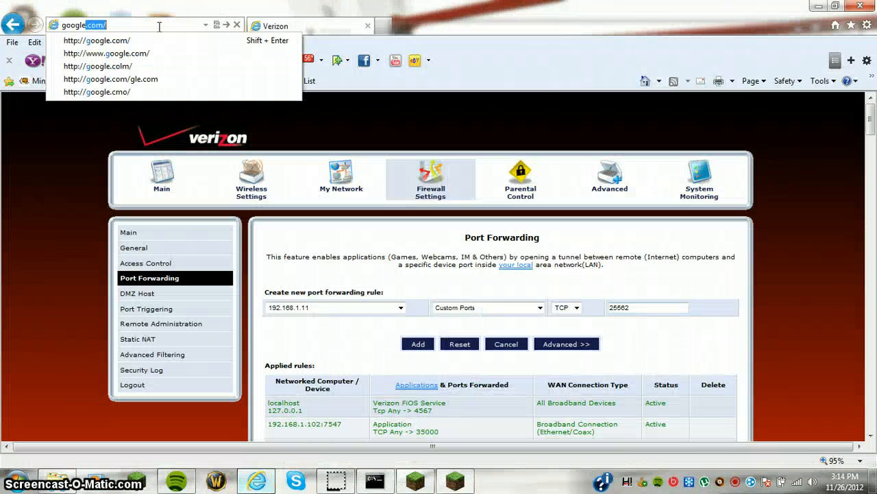
key(Return)
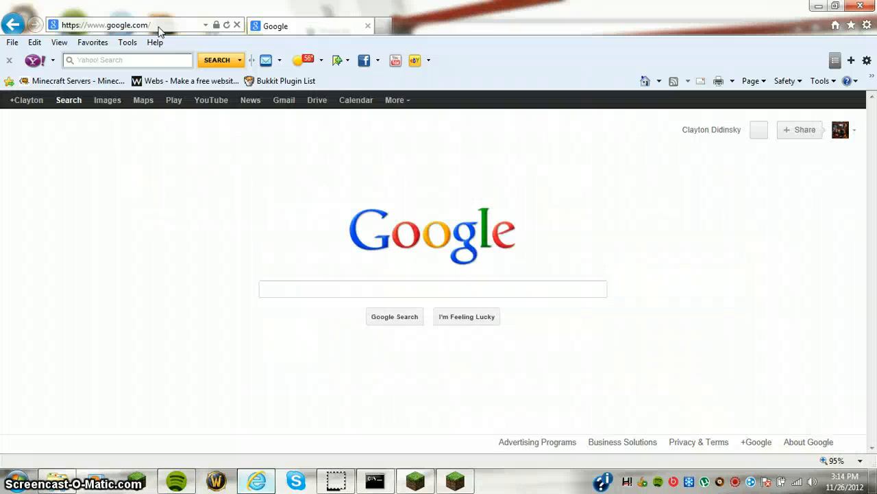
- Search Google for "whats my ip" and copy the public IP address from the results
click(347, 291)
text(whats my ip)
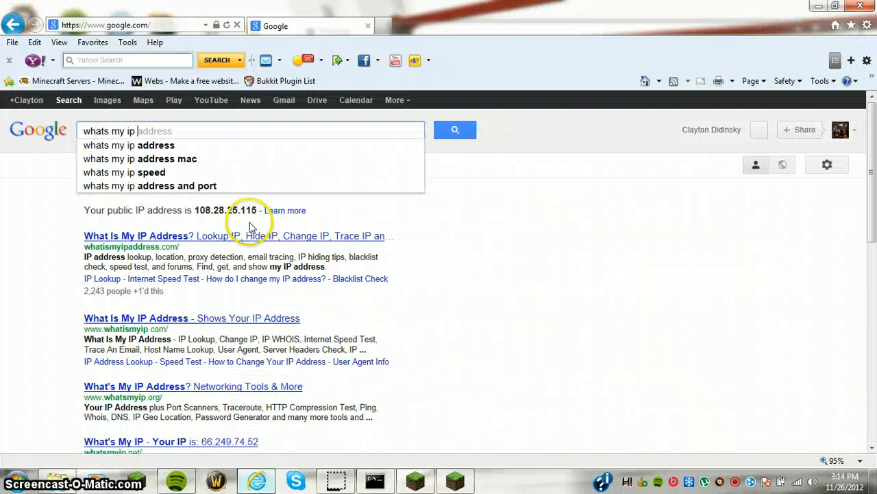
key(Return)
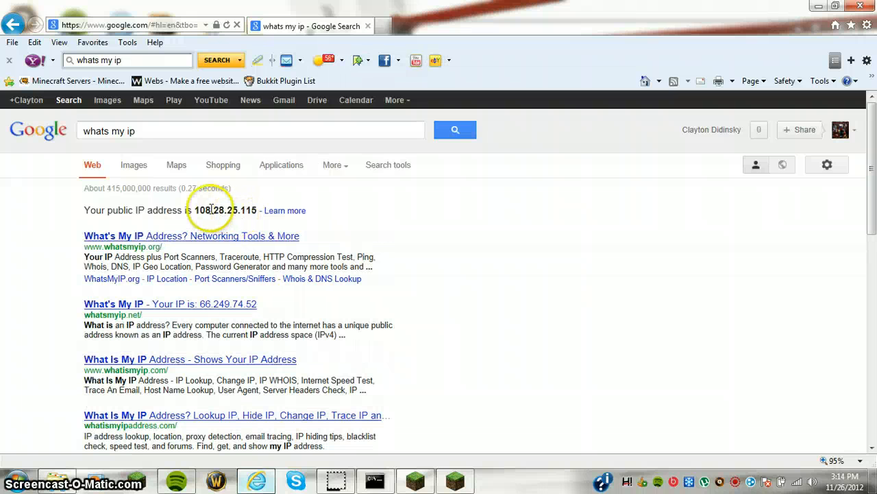
right_click(254, 215)
click(313, 232)
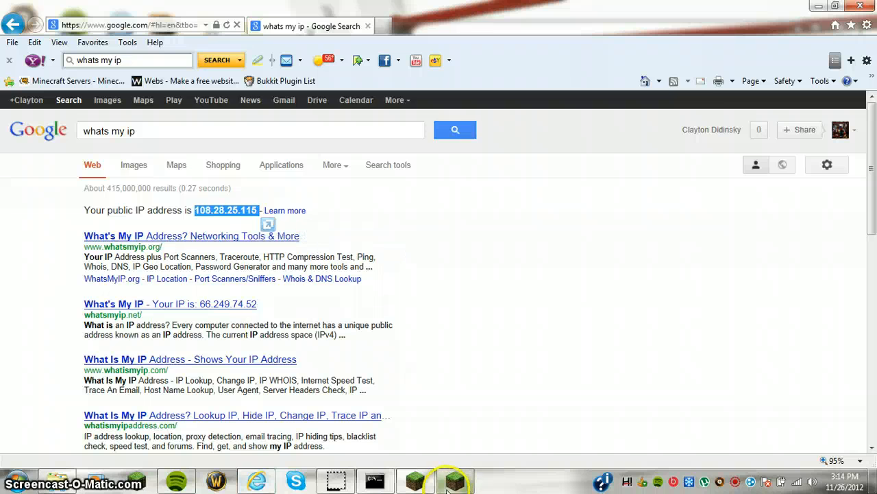
- Switch to the Minecraft game, open the multiplayer server list, and check the running server's console before minimizing it
click(449, 486)
click(451, 269)
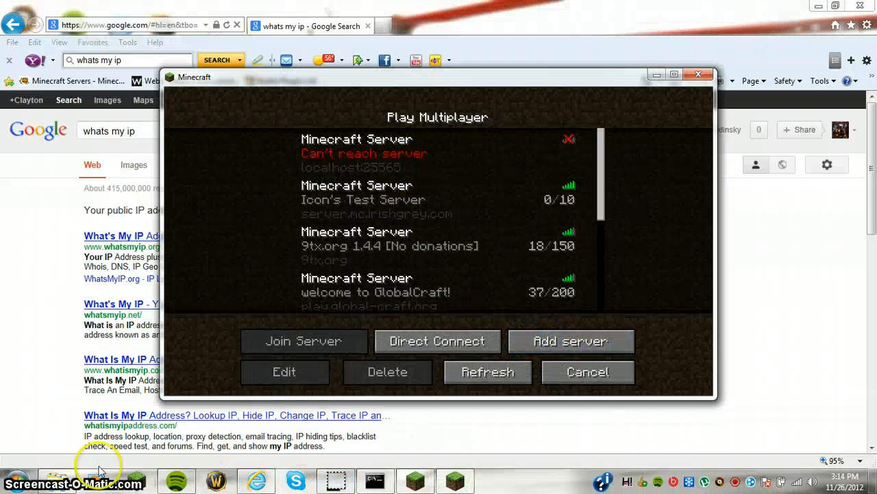
click(375, 482)
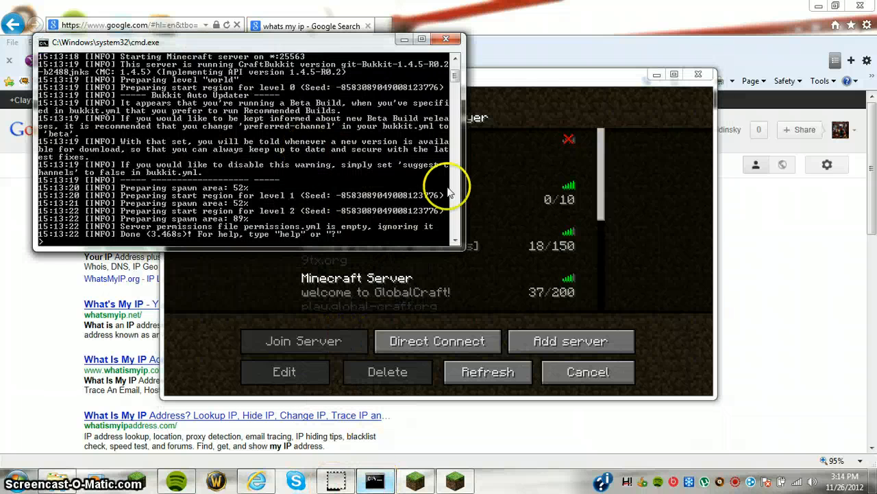
click(405, 39)
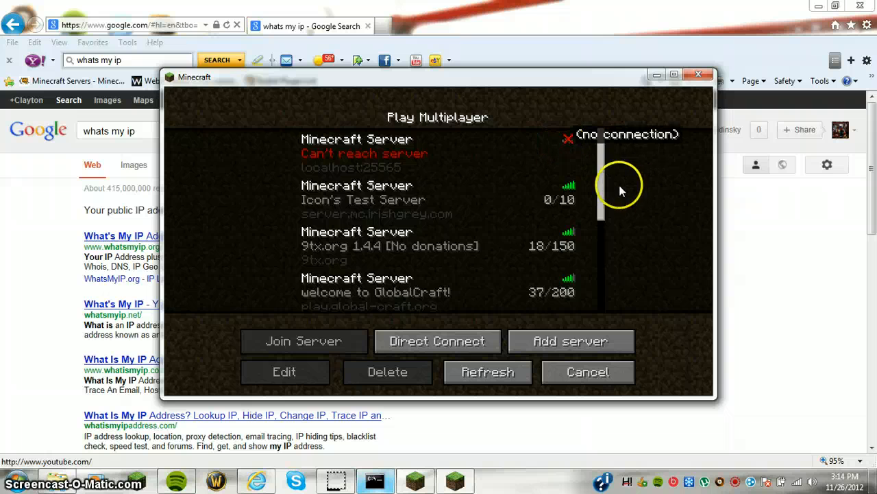
- Join the localhost:25563 server from the multiplayer server list
drag(601, 215, 596, 312)
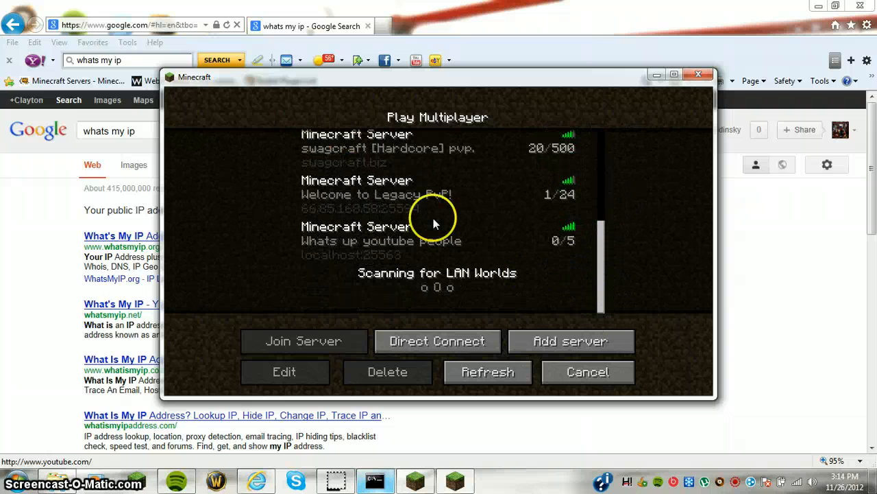
click(416, 249)
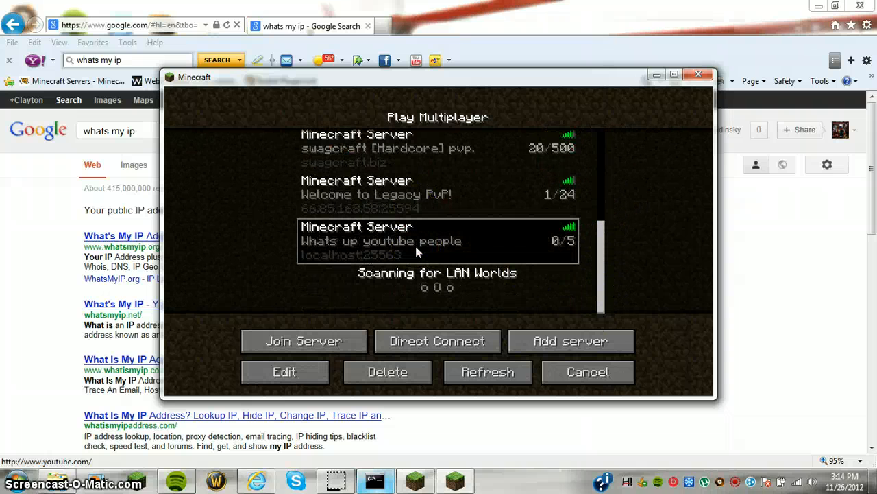
double_click(415, 247)
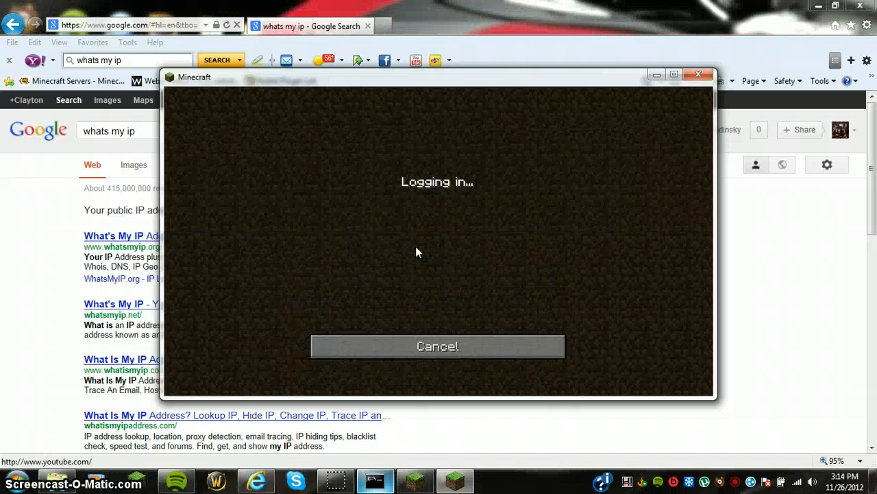
- Switch to the second account's Minecraft window and begin adding a multiplayer server with the address 108.28.25.115:25563
click(656, 75)
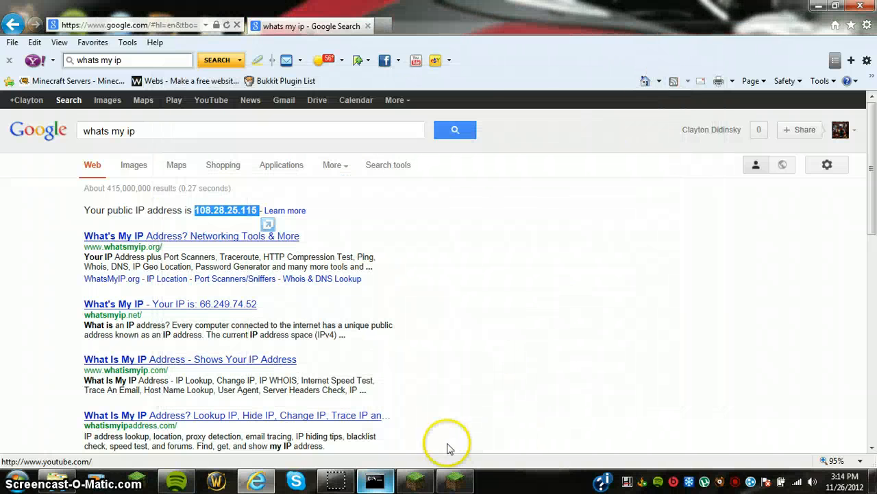
click(413, 480)
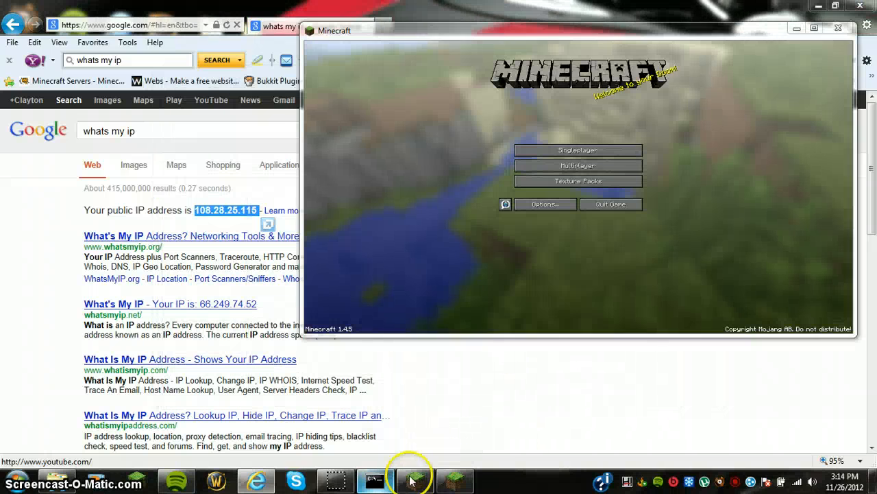
click(545, 164)
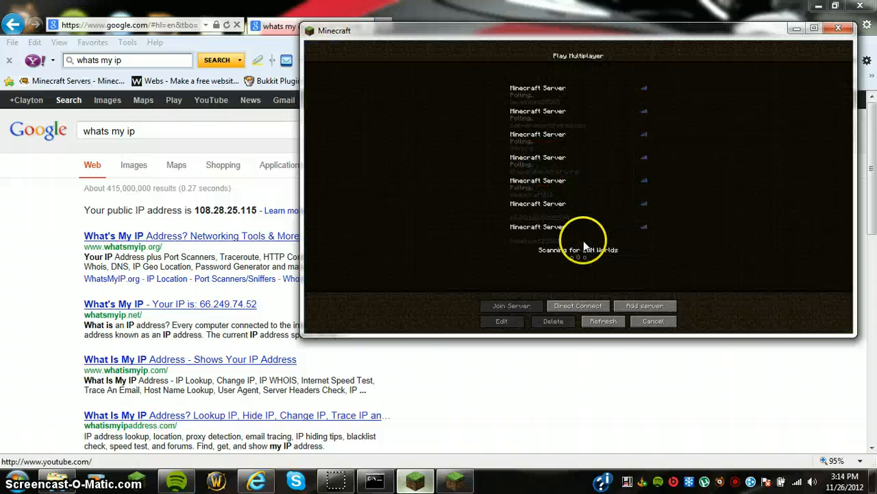
click(638, 307)
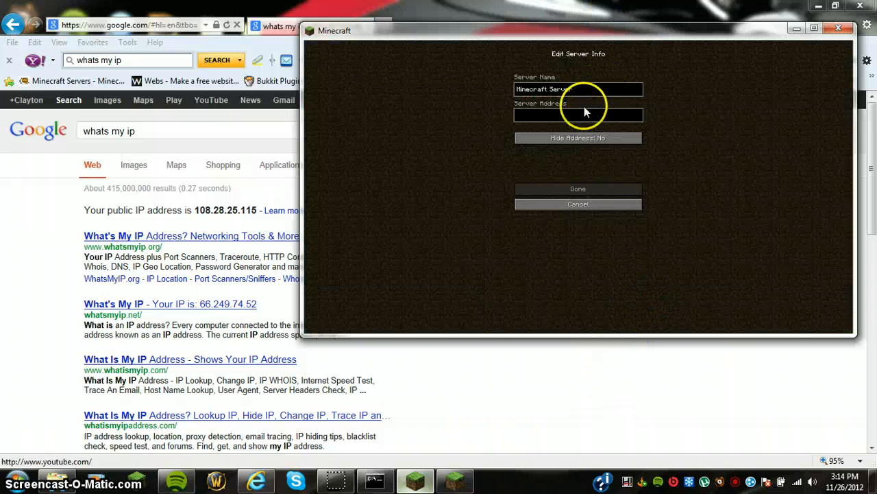
key(Tab)
text(108.)
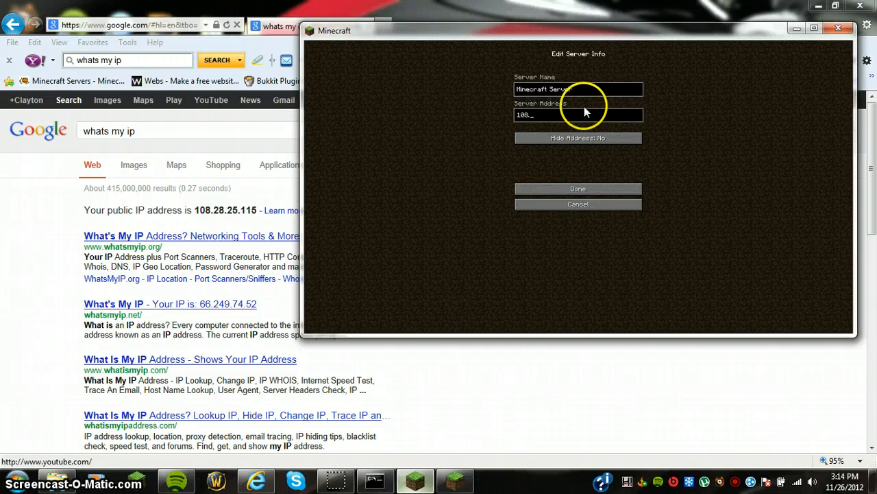
text(28.25.115:25563)
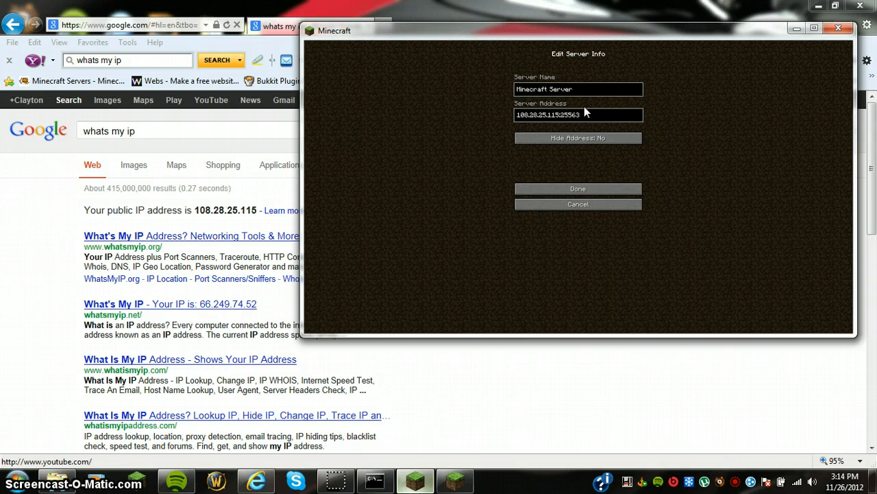
- Erase the port at the end of the server address and re-enter it as 25563
key(BackSpace)
key(BackSpace)
key(BackSpace)
key(BackSpace)
key(BackSpace)
key(BackSpace)
key(BackSpace)
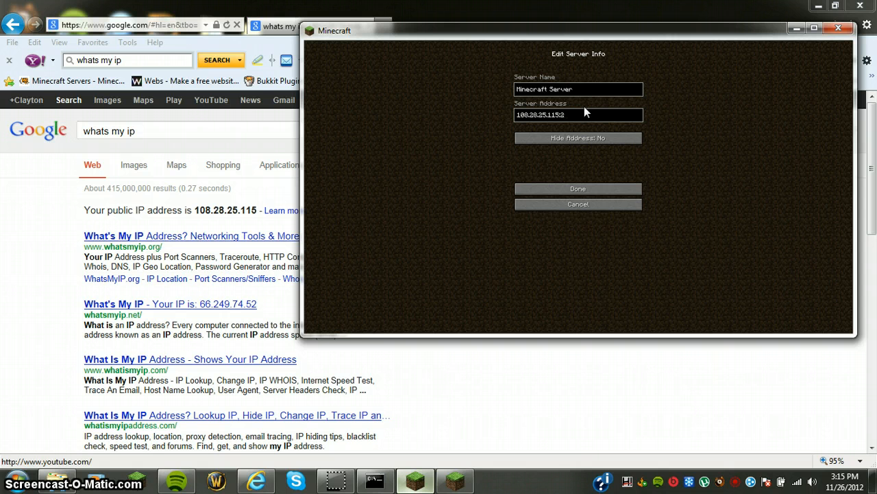
text(55)
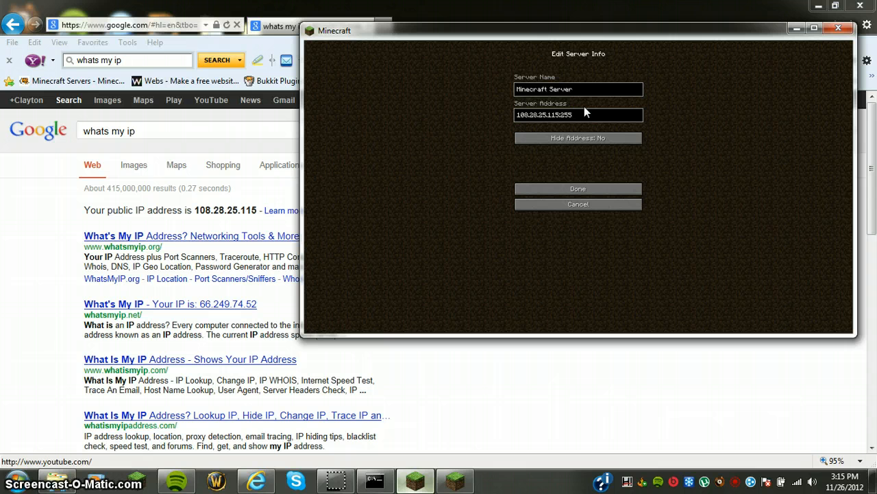
text(6)
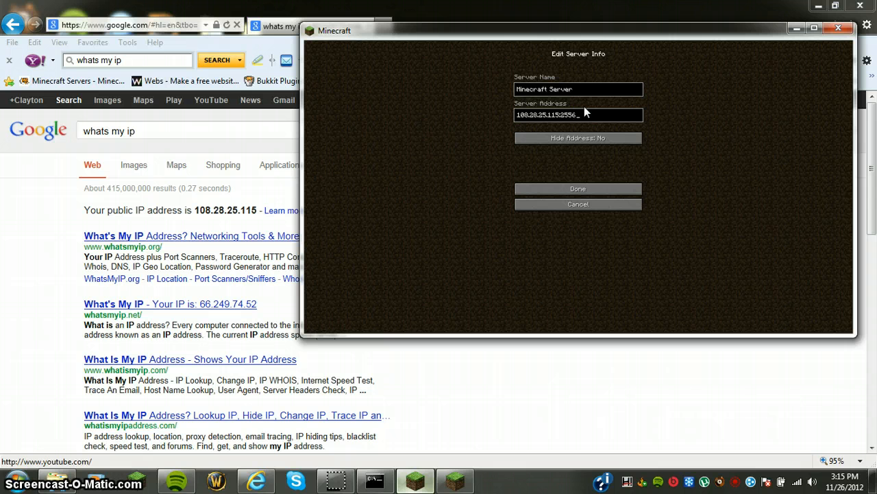
text(3)
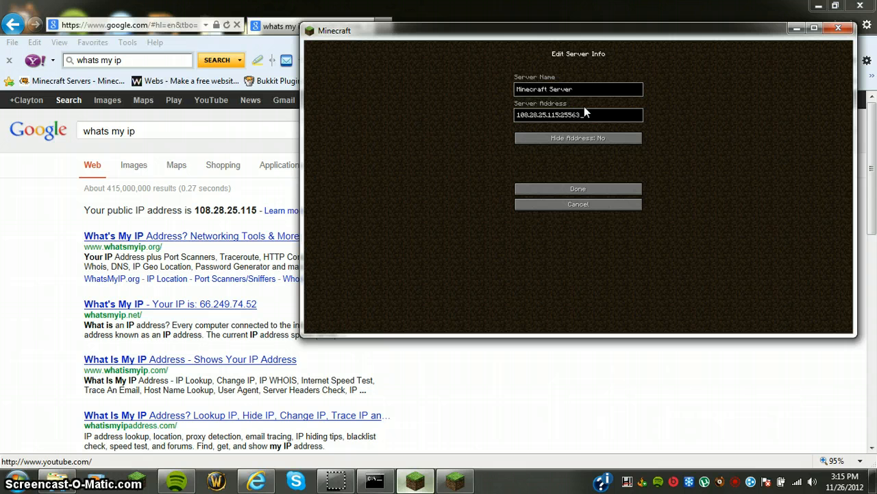
- Save the new server entry and join the server through its public IP address
click(586, 189)
click(578, 247)
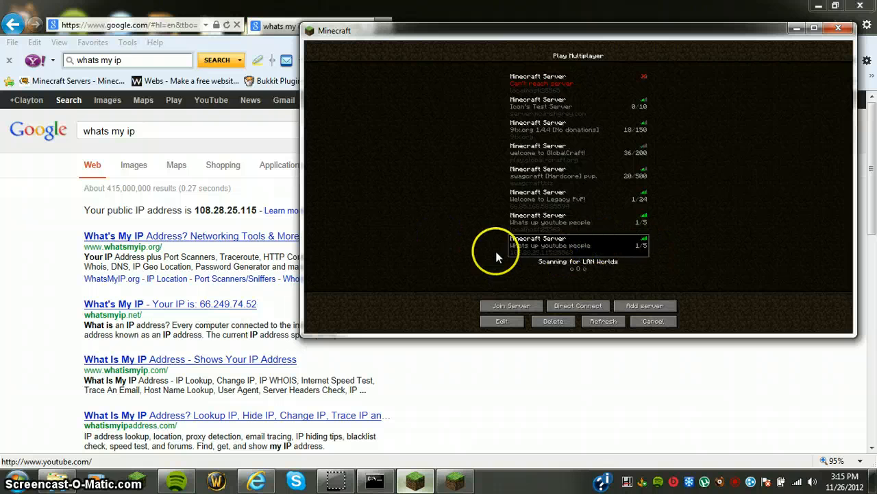
double_click(554, 251)
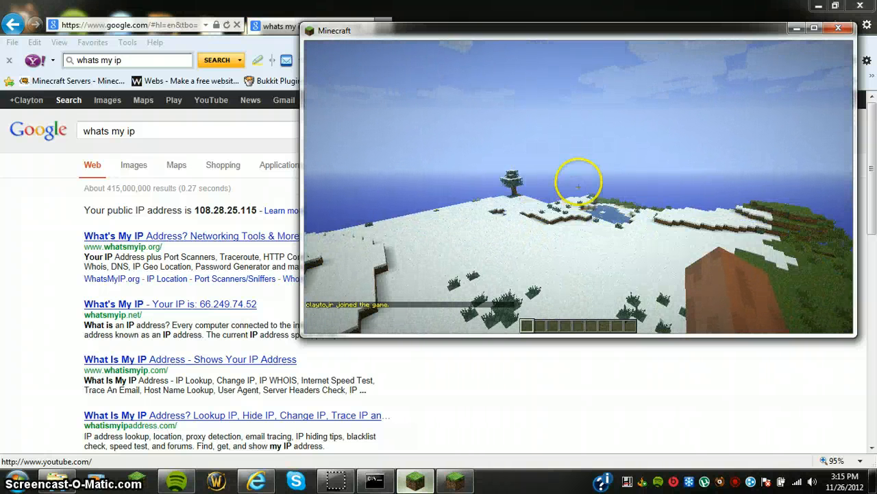
- Try the /who command in the game chat and send the chat message "t"
key(slash)
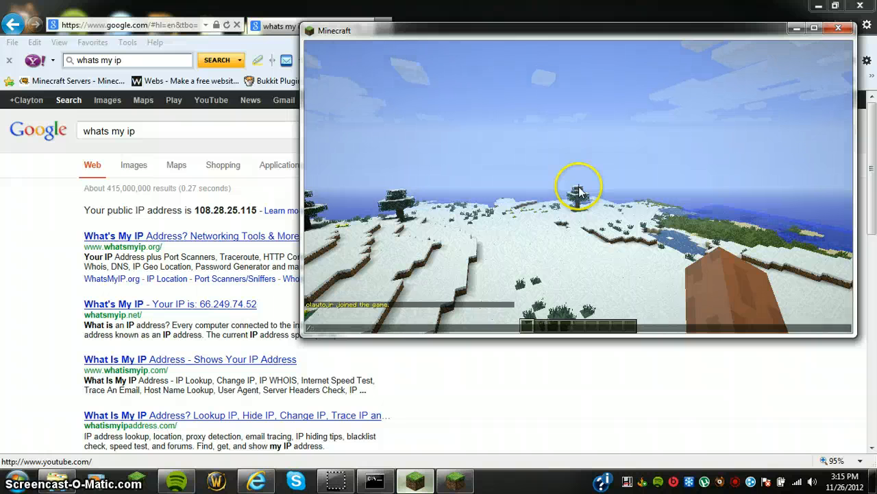
text(who)
key(Return)
key(slash)
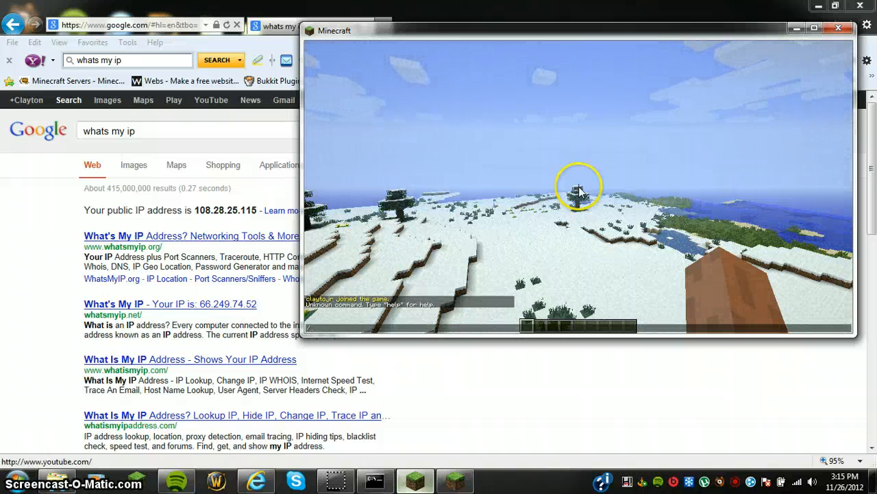
text(h)
key(BackSpace)
key(BackSpace)
text(t)
key(Return)
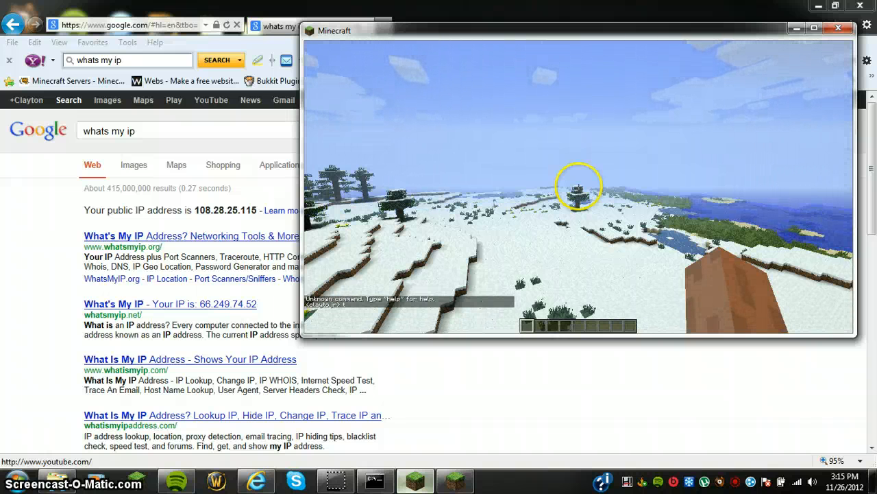
- Pause and minimize this game, resume the other Minecraft window, and try the chat command /t there
key(Escape)
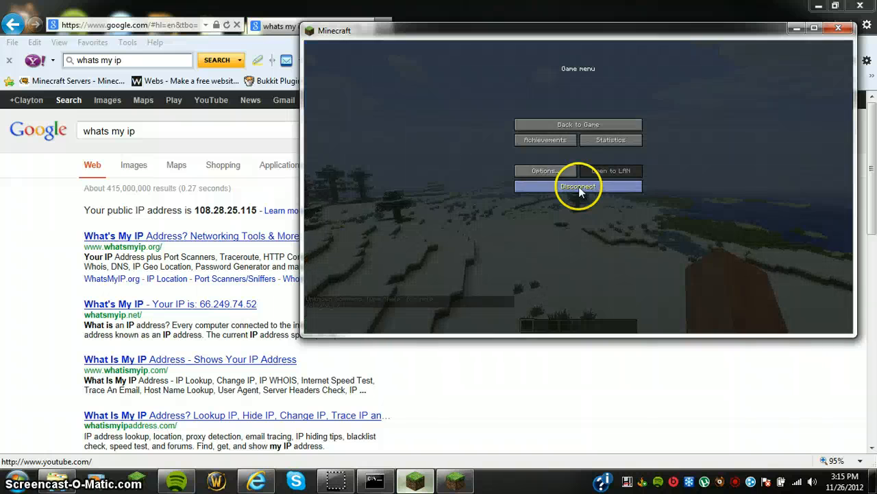
click(798, 30)
click(455, 479)
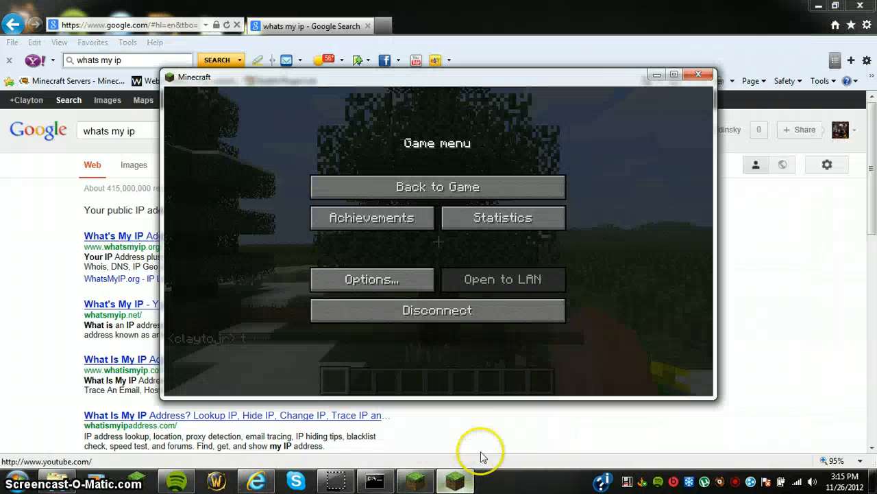
key(Escape)
key(slash)
text(t)
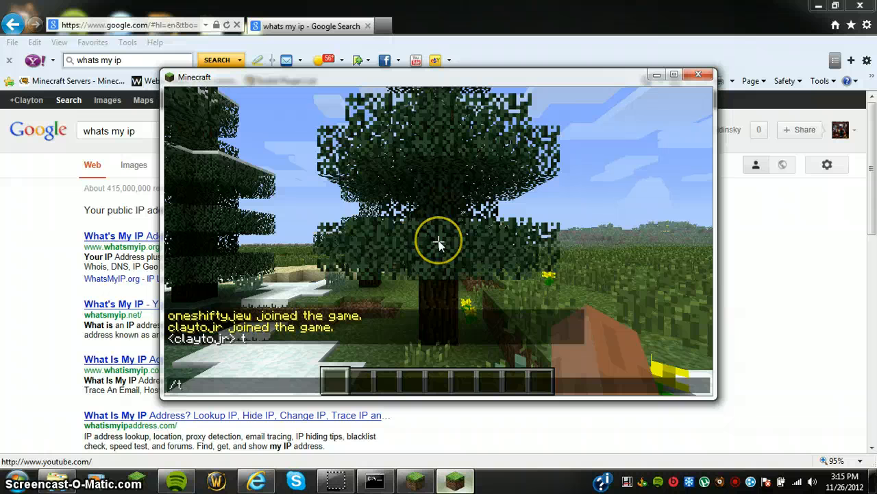
key(Return)
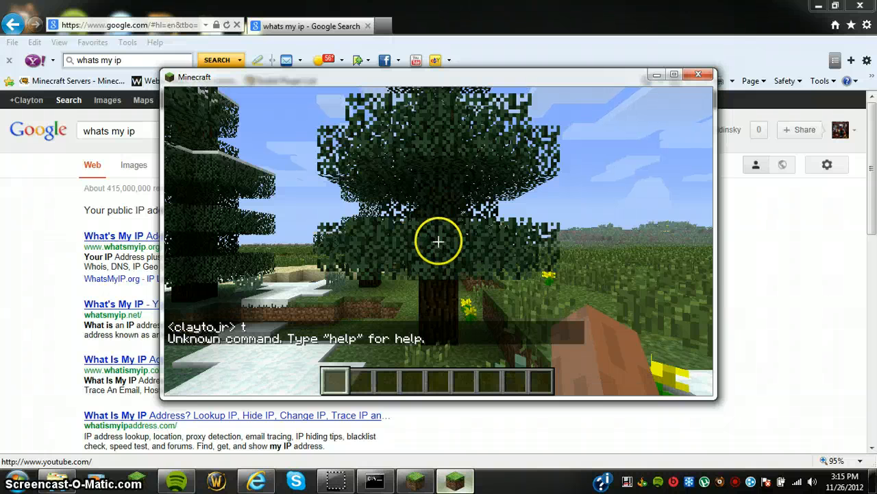
key(slash)
key(Escape)
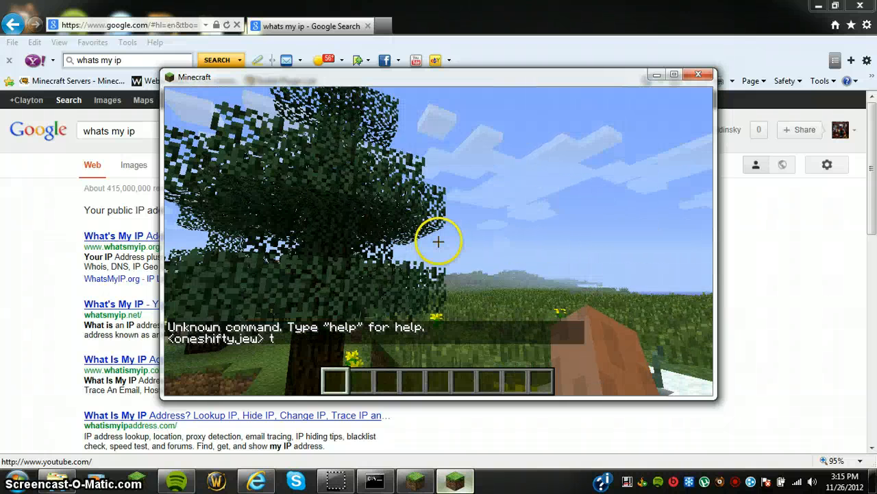
- Travel across the grassland to the village, explore its rooftops and ground, and disconnect from the server
key(w)
key(space)
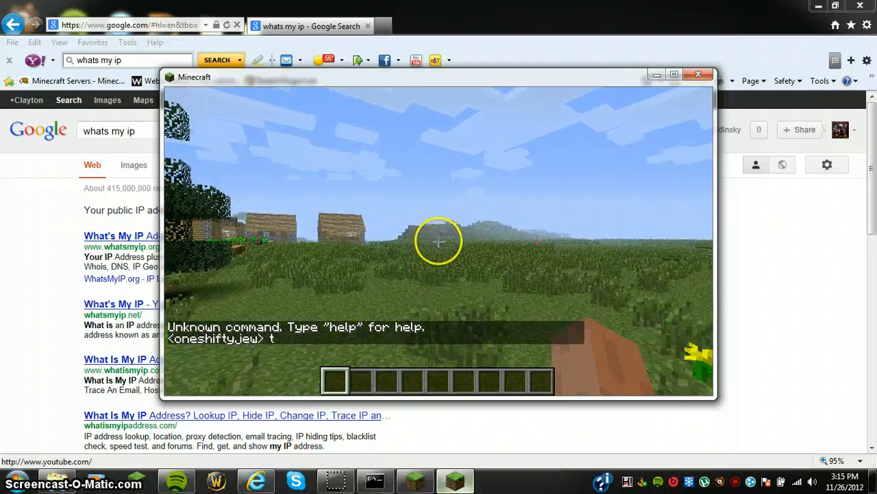
key(w)
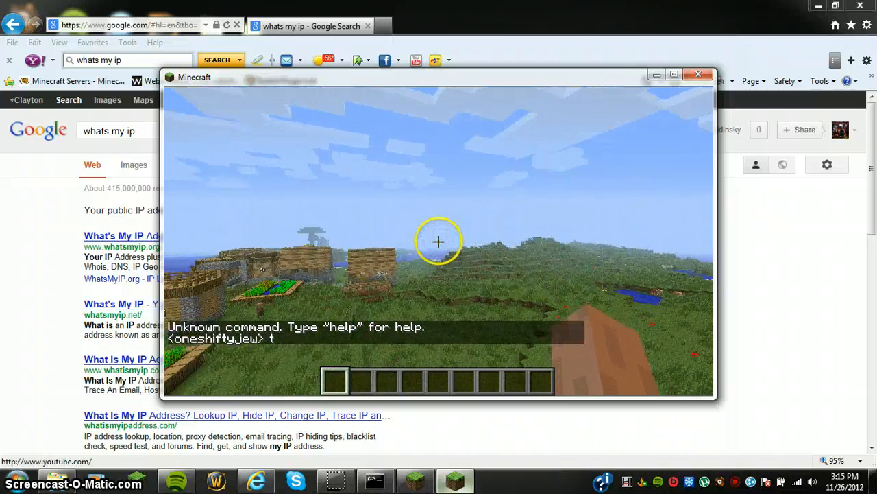
key(w)
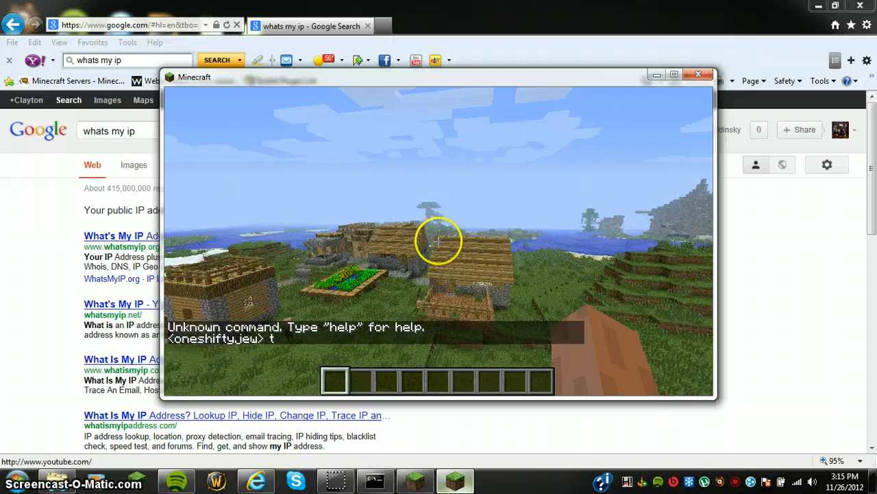
key(w)
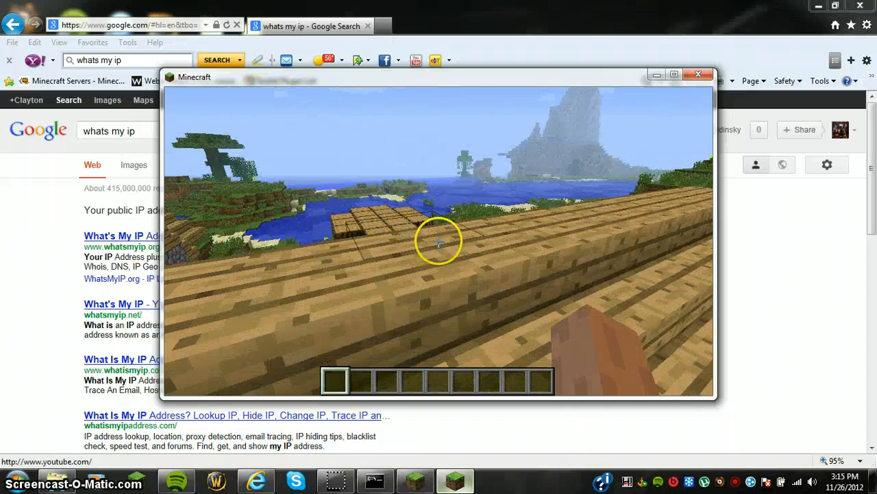
key(w)
key(space)
key(w)
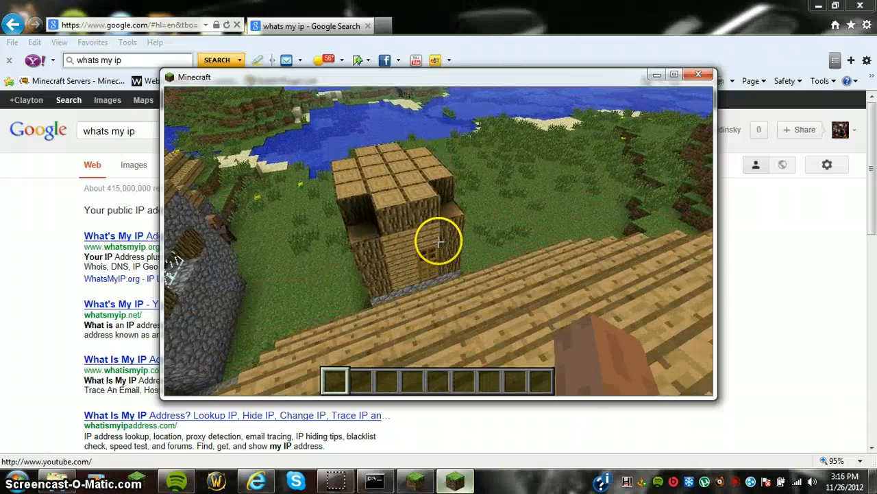
key(w)
key(shift)
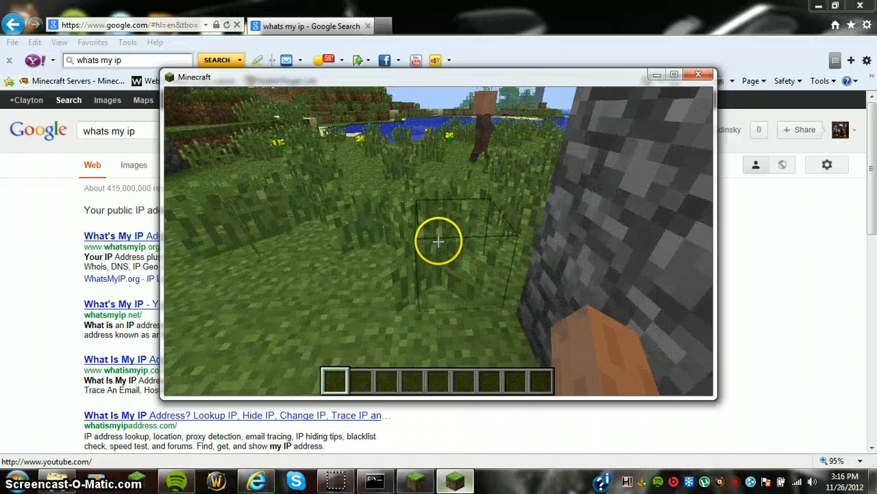
key(Escape)
click(430, 317)
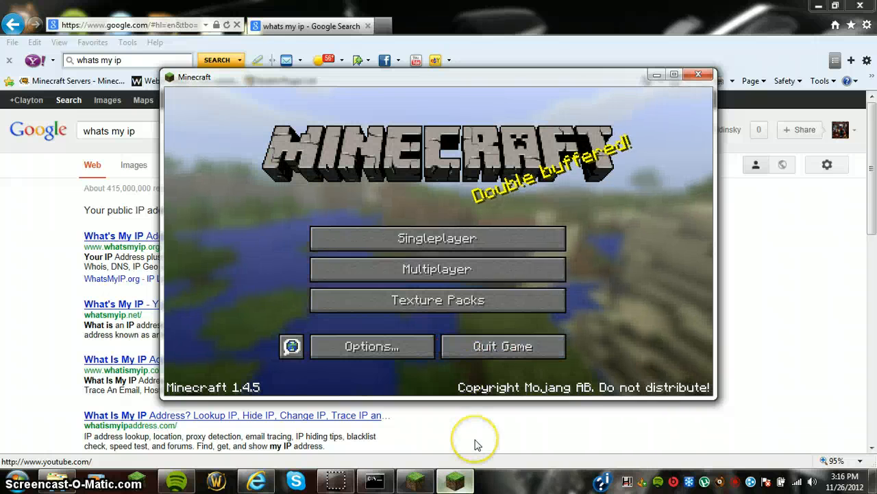